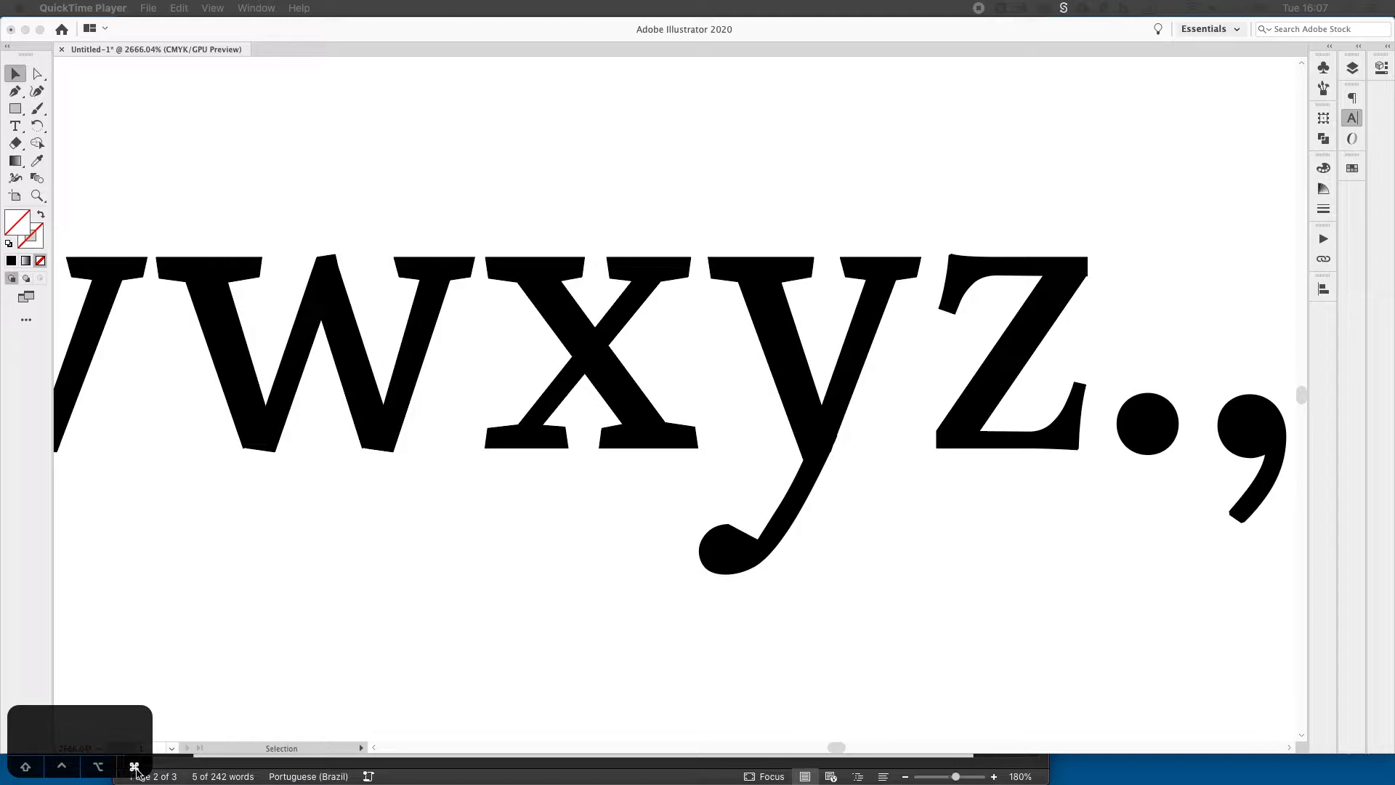
# Examine the line of type from the lowercase letters through the digits, closing in on the x and y.
pyautogui.click(356, 554)
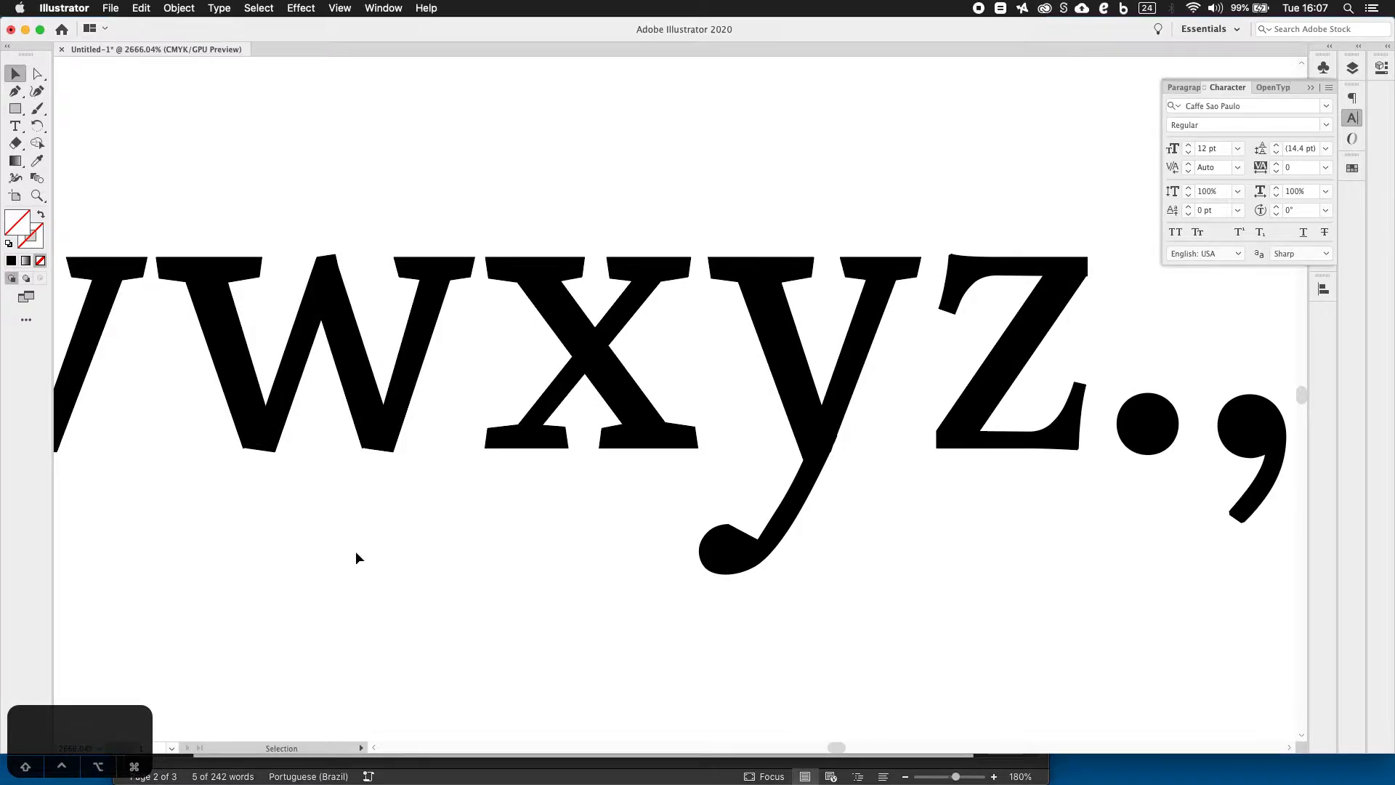
pyautogui.press('super+minus')
pyautogui.press('super+minus')
pyautogui.press('super+minus')
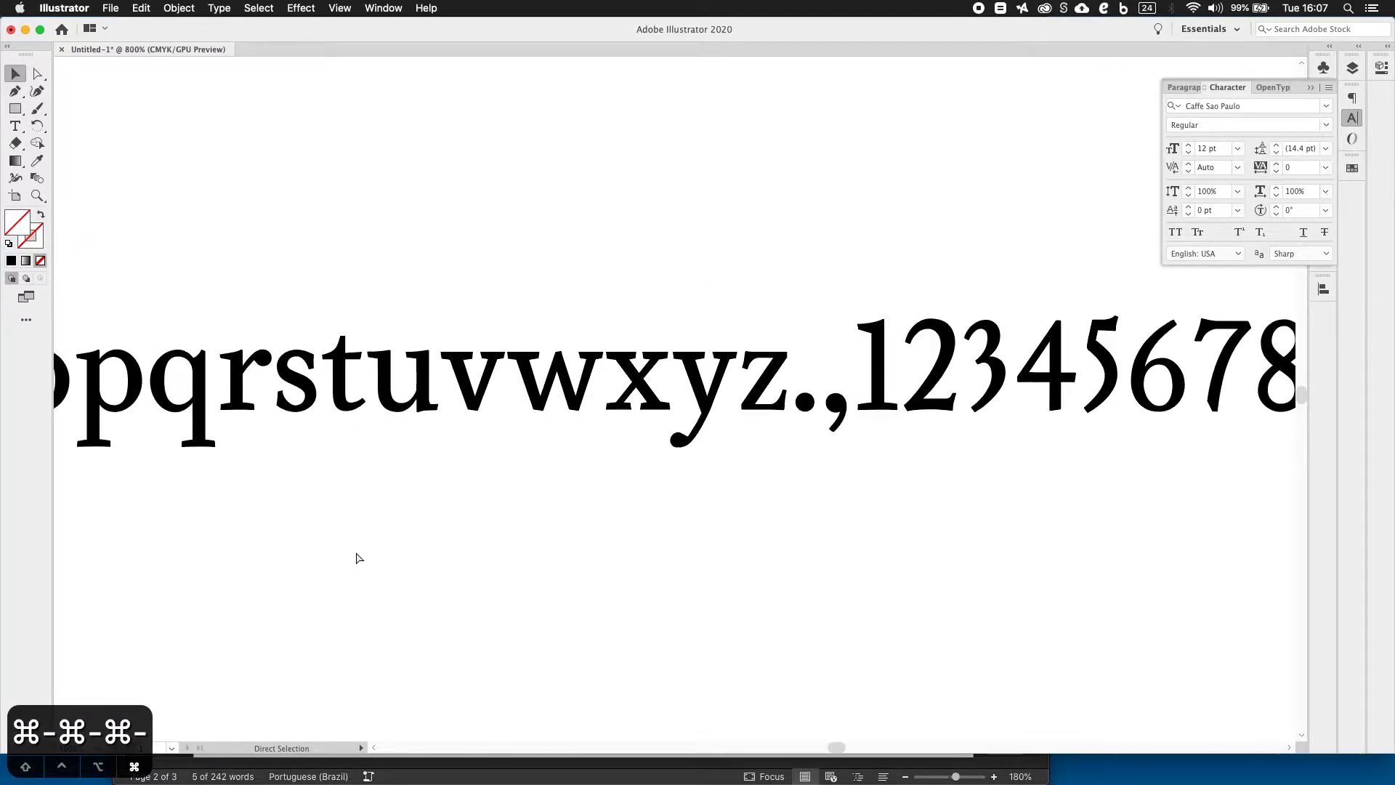
pyautogui.press('super+minus')
pyautogui.press('space')
pyautogui.moveTo(343, 417); pyautogui.dragTo(608, 444)
pyautogui.moveTo(842, 505); pyautogui.dragTo(666, 493)
pyautogui.moveTo(886, 461); pyautogui.dragTo(663, 489)
pyautogui.moveTo(802, 497); pyautogui.dragTo(748, 510)
pyautogui.press('super+space')
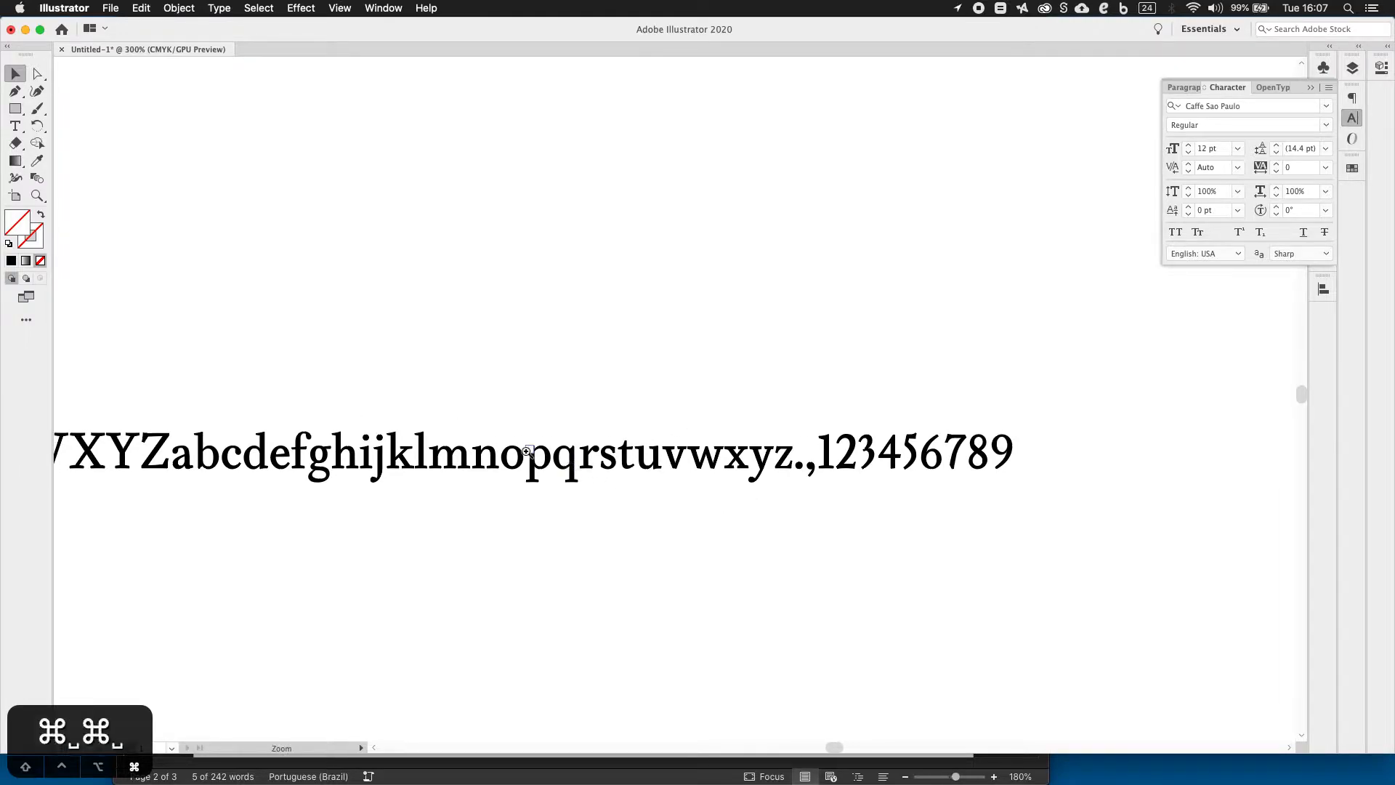
pyautogui.moveTo(698, 434); pyautogui.dragTo(799, 509)
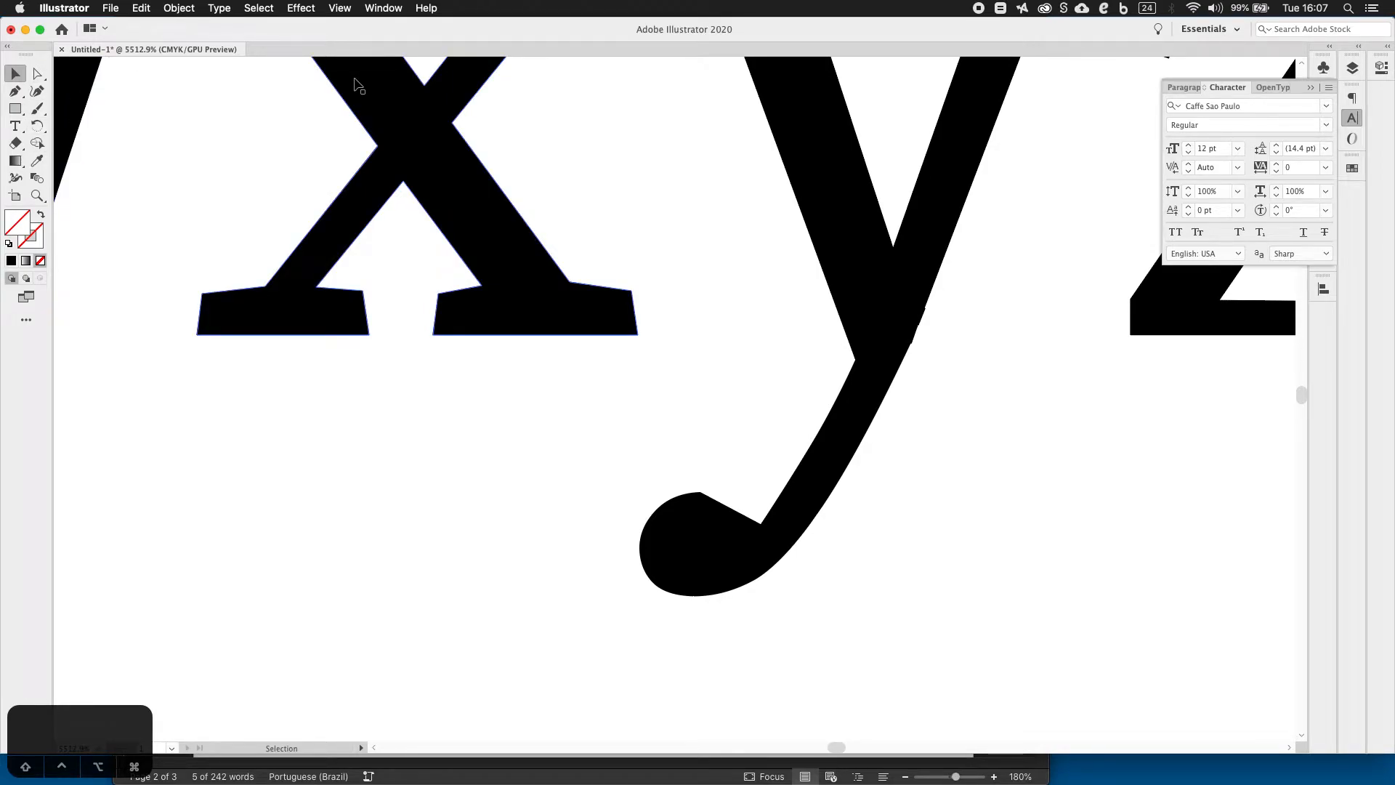
# Show the rulers and place a horizontal guide on the baseline, along the bottom of the x serifs.
pyautogui.press('super')
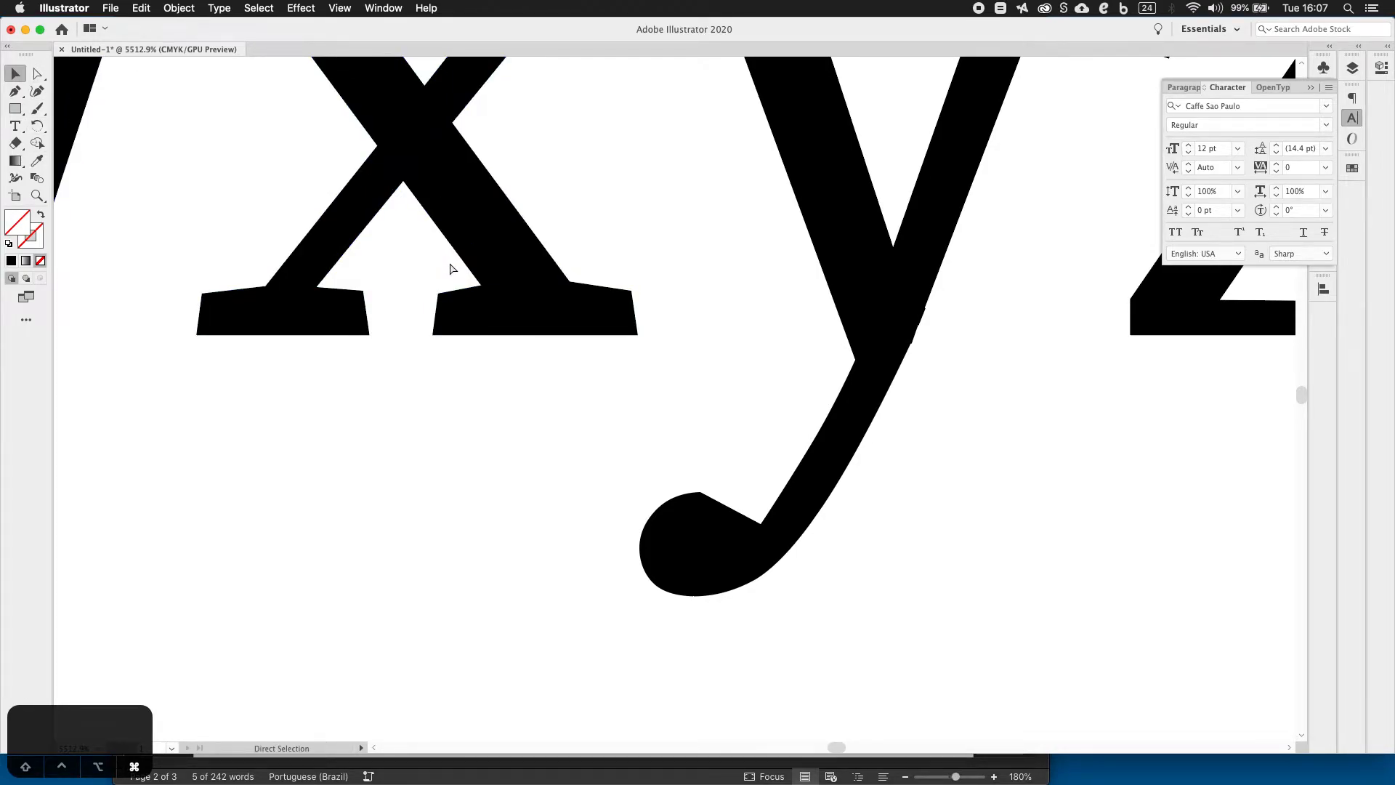
pyautogui.press('super+r')
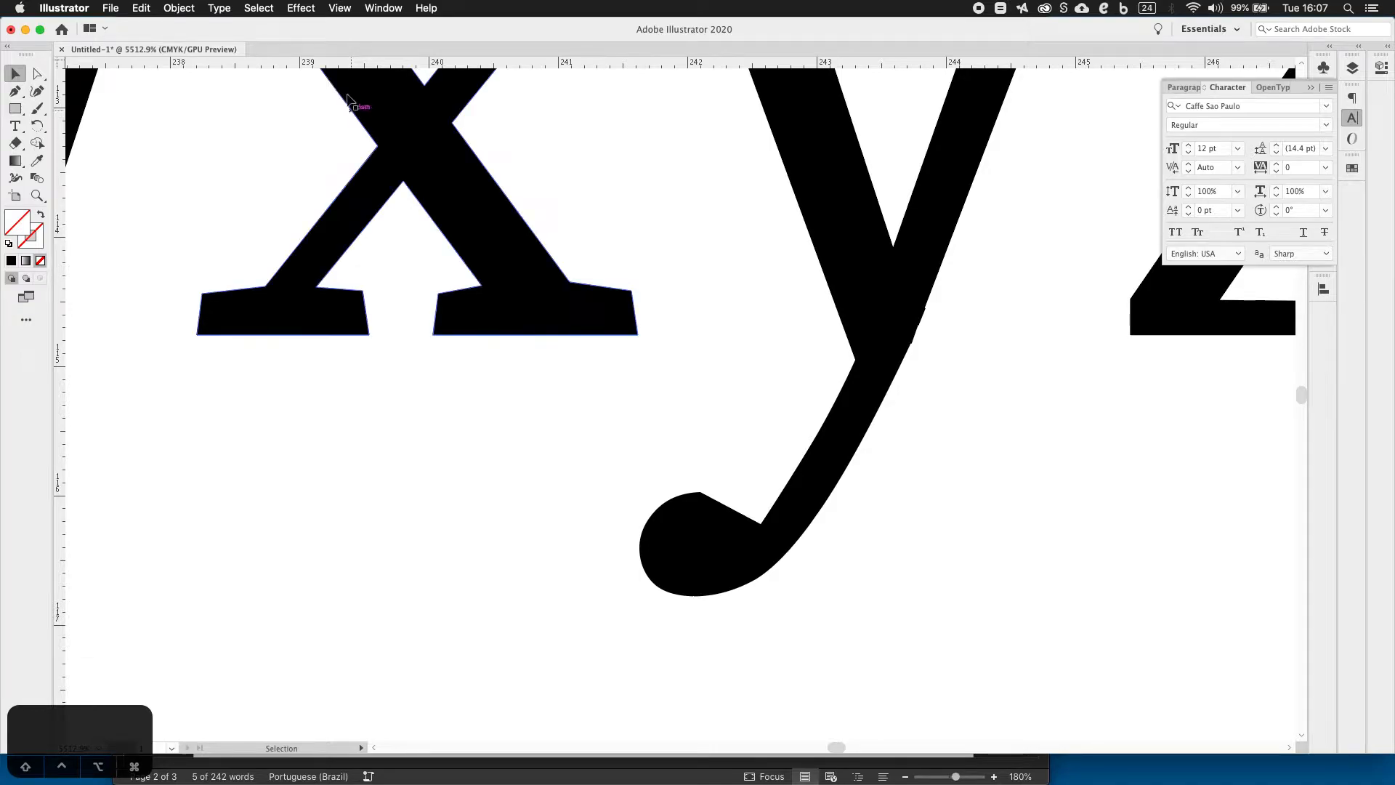
pyautogui.click(344, 10)
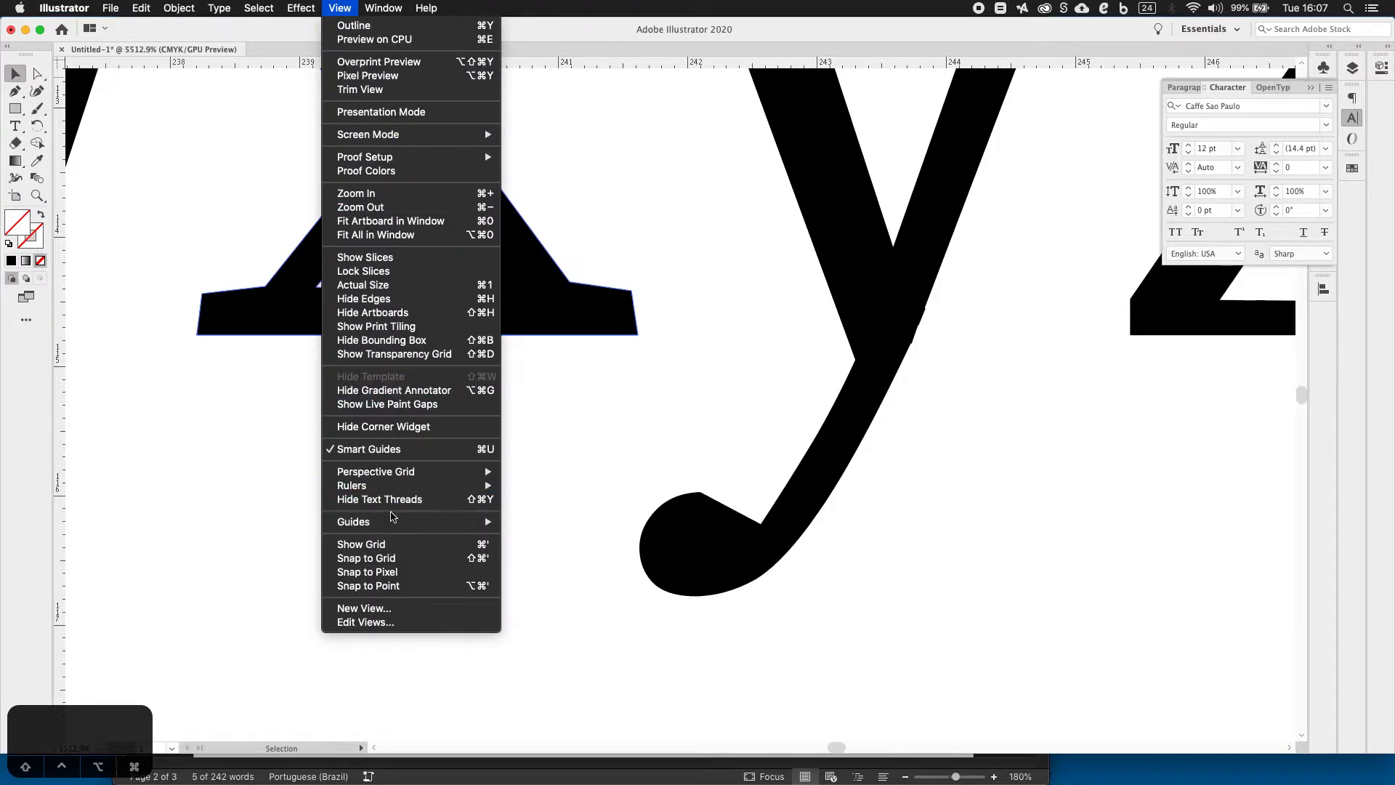
pyautogui.moveTo(389, 487)
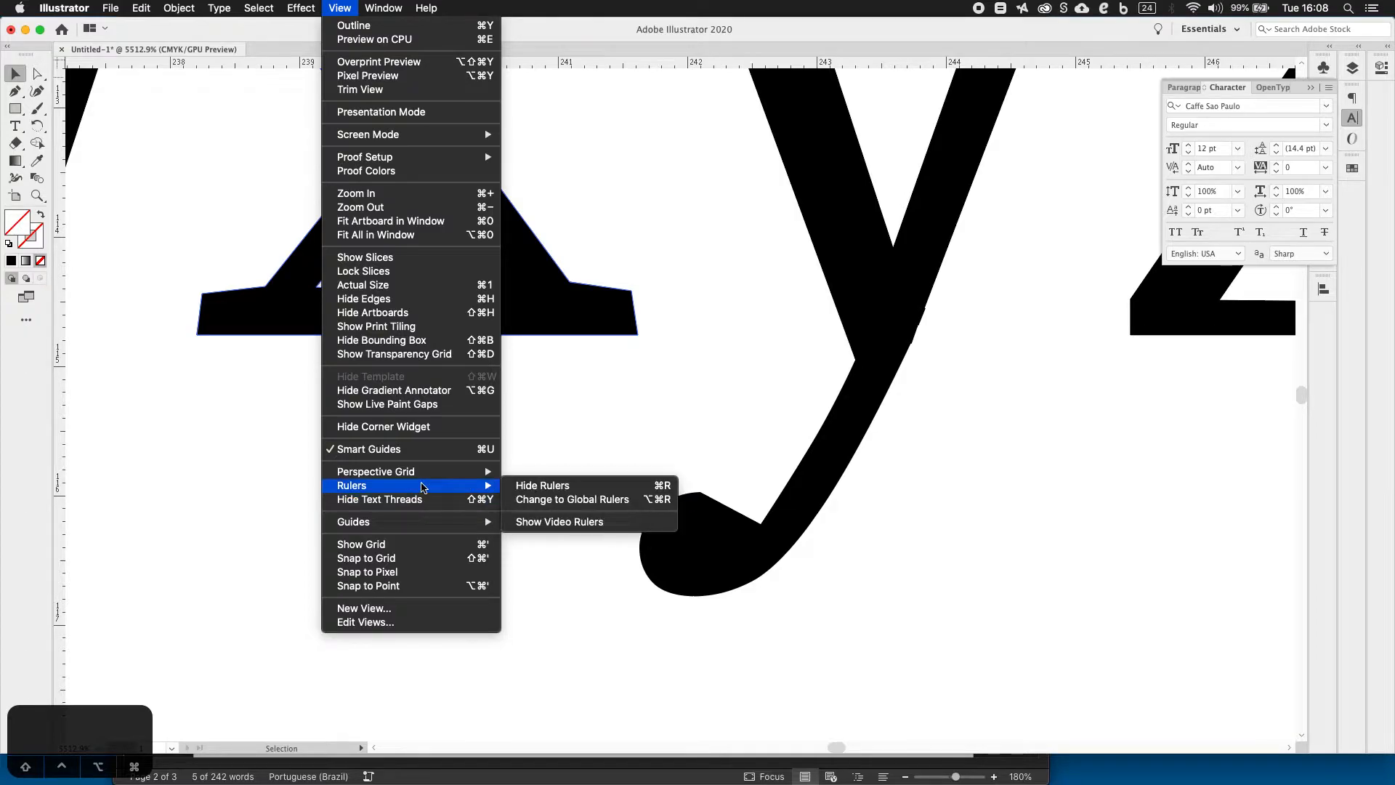
pyautogui.click(620, 412)
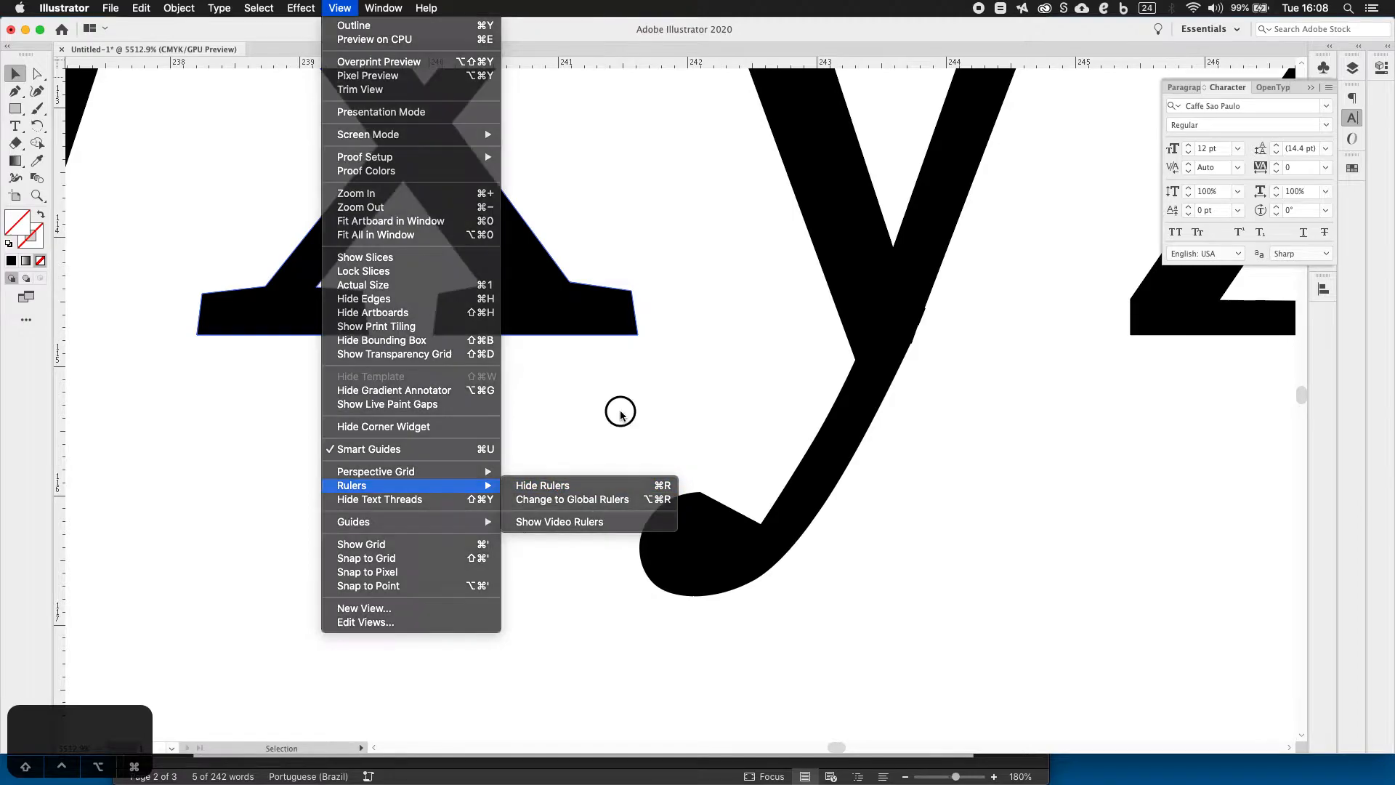
pyautogui.moveTo(648, 66); pyautogui.dragTo(640, 335)
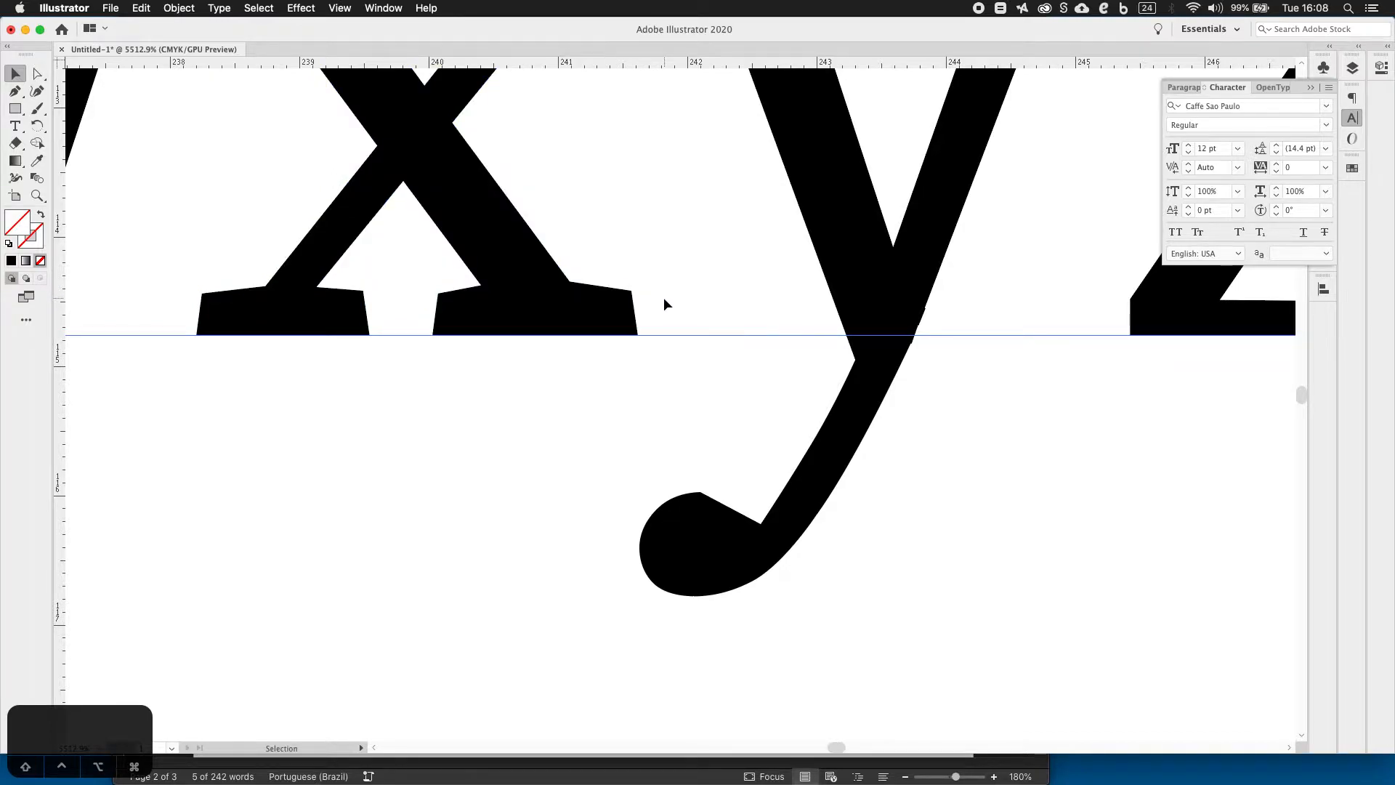
# Place a second horizontal guide at the ascender height, along the top of the lowercase b.
pyautogui.press('super+minus')
pyautogui.press('super+minus')
pyautogui.press('super+minus')
pyautogui.moveTo(503, 313); pyautogui.dragTo(802, 318)
pyautogui.moveTo(429, 291); pyautogui.dragTo(712, 295)
pyautogui.moveTo(433, 259); pyautogui.dragTo(740, 266)
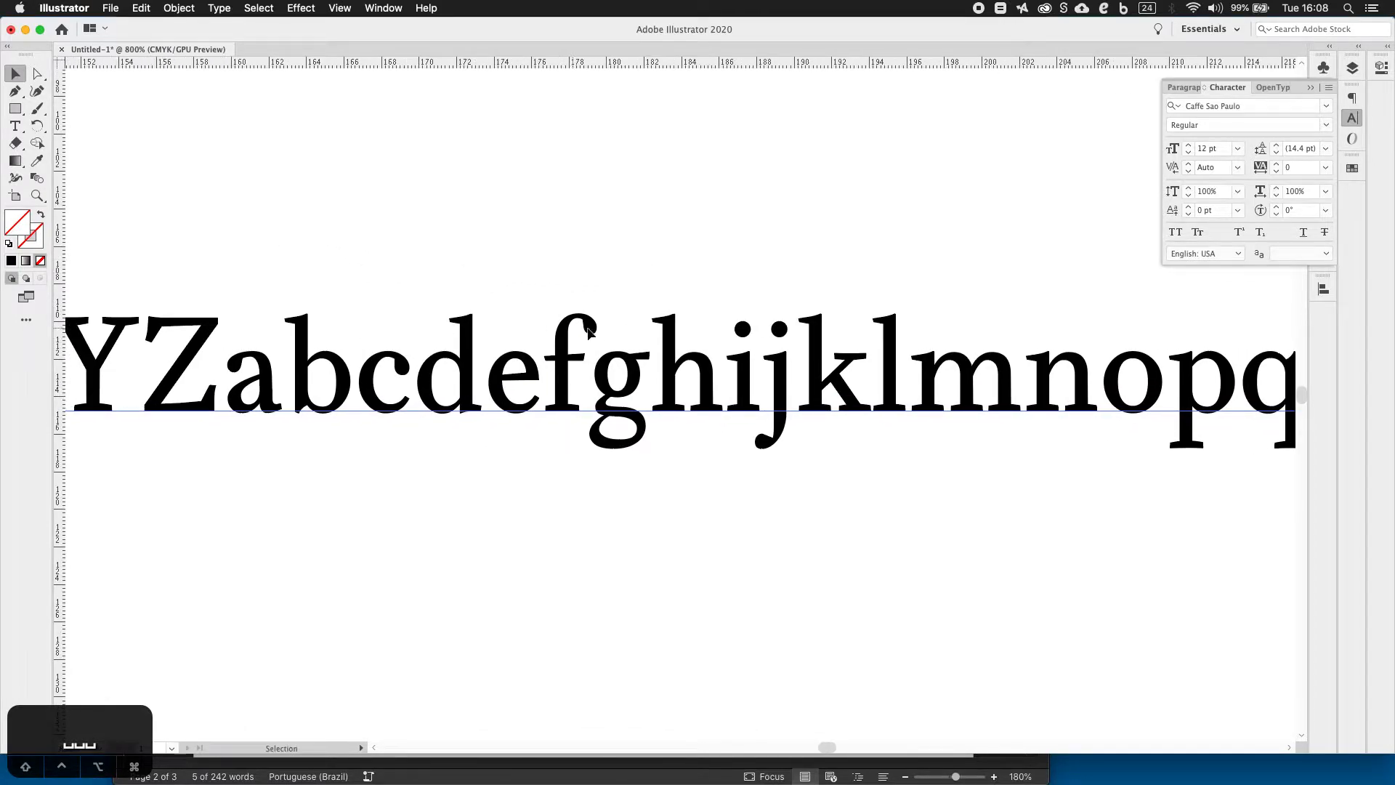
pyautogui.moveTo(555, 61); pyautogui.dragTo(576, 314)
pyautogui.moveTo(423, 274)
pyautogui.mouseDown()
pyautogui.moveTo(634, 349)
pyautogui.moveTo(583, 360)
pyautogui.moveTo(716, 358)
pyautogui.mouseUp()
pyautogui.moveTo(465, 384); pyautogui.dragTo(716, 356)
pyautogui.moveTo(457, 346); pyautogui.dragTo(756, 328)
pyautogui.moveTo(371, 356); pyautogui.dragTo(753, 327)
pyautogui.moveTo(351, 332); pyautogui.dragTo(739, 333)
pyautogui.moveTo(273, 325); pyautogui.dragTo(658, 282)
pyautogui.moveTo(512, 387); pyautogui.dragTo(616, 374)
pyautogui.moveTo(812, 378); pyautogui.dragTo(450, 348)
pyautogui.moveTo(861, 377); pyautogui.dragTo(844, 376)
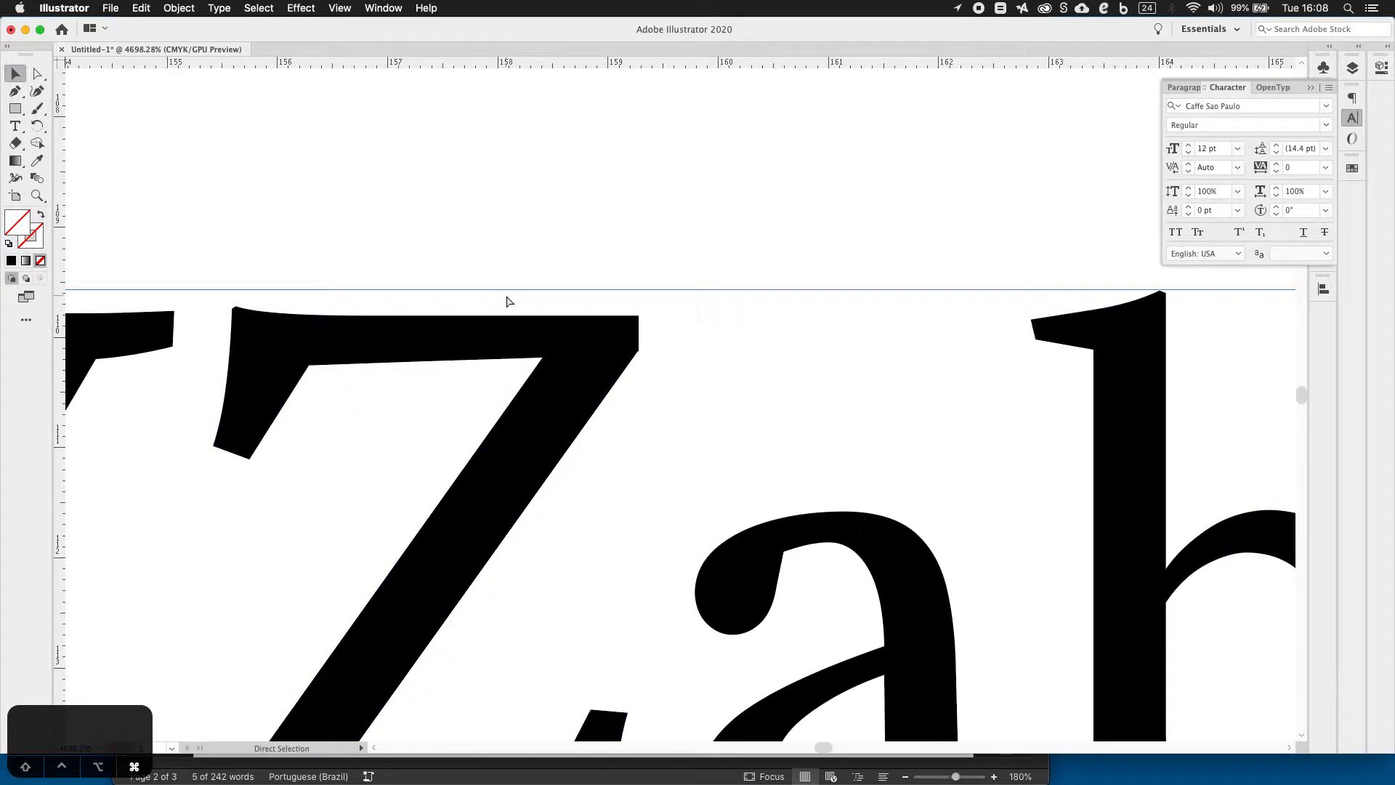
# Place a third horizontal guide at the descender line, along the bottom of the p and q.
pyautogui.press('super+minus')
pyautogui.press('super+minus')
pyautogui.press('super+minus')
pyautogui.moveTo(1020, 484); pyautogui.dragTo(720, 442)
pyautogui.moveTo(907, 471); pyautogui.dragTo(478, 461)
pyautogui.moveTo(517, 67); pyautogui.dragTo(465, 465)
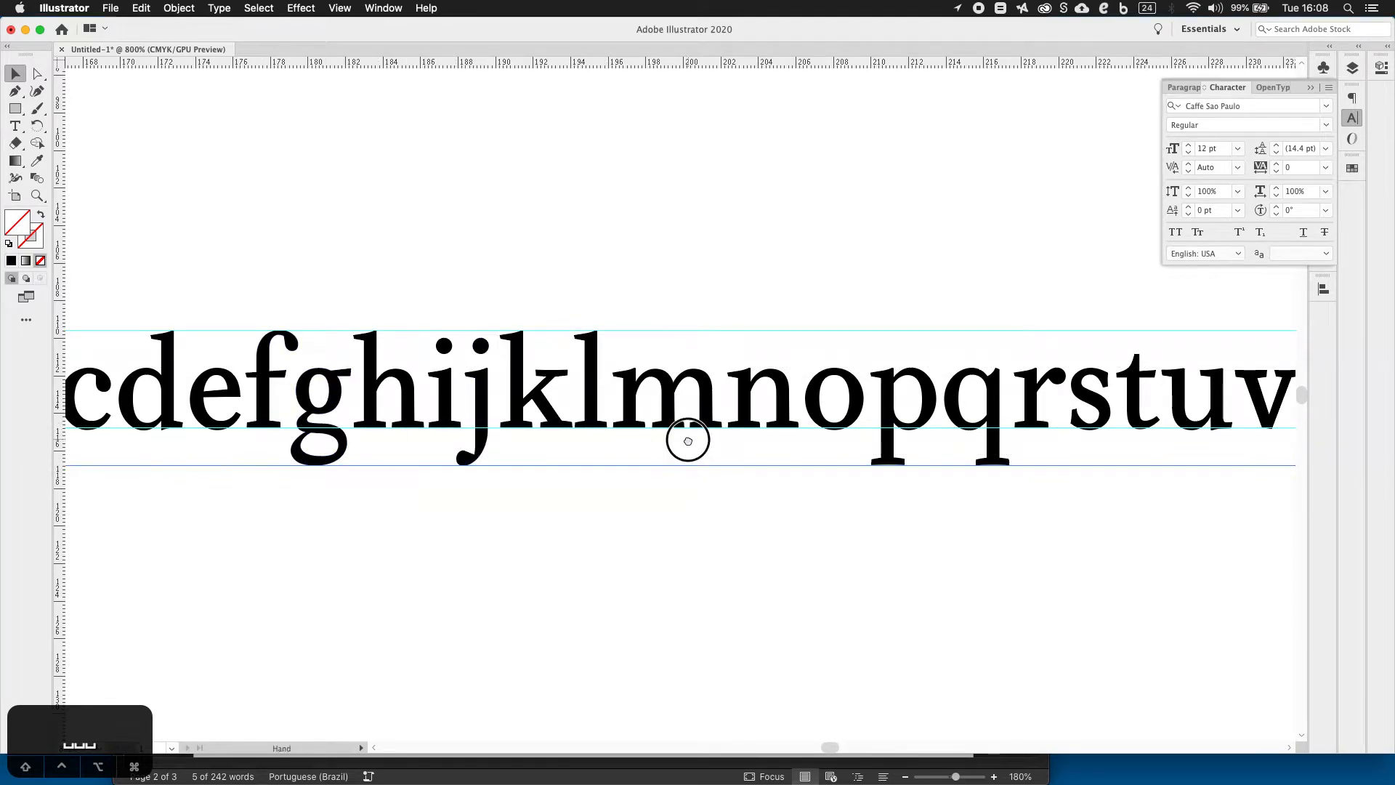
pyautogui.moveTo(685, 439); pyautogui.dragTo(497, 415)
pyautogui.moveTo(831, 433); pyautogui.dragTo(623, 436)
pyautogui.press('super+space')
pyautogui.moveTo(483, 404); pyautogui.dragTo(623, 460)
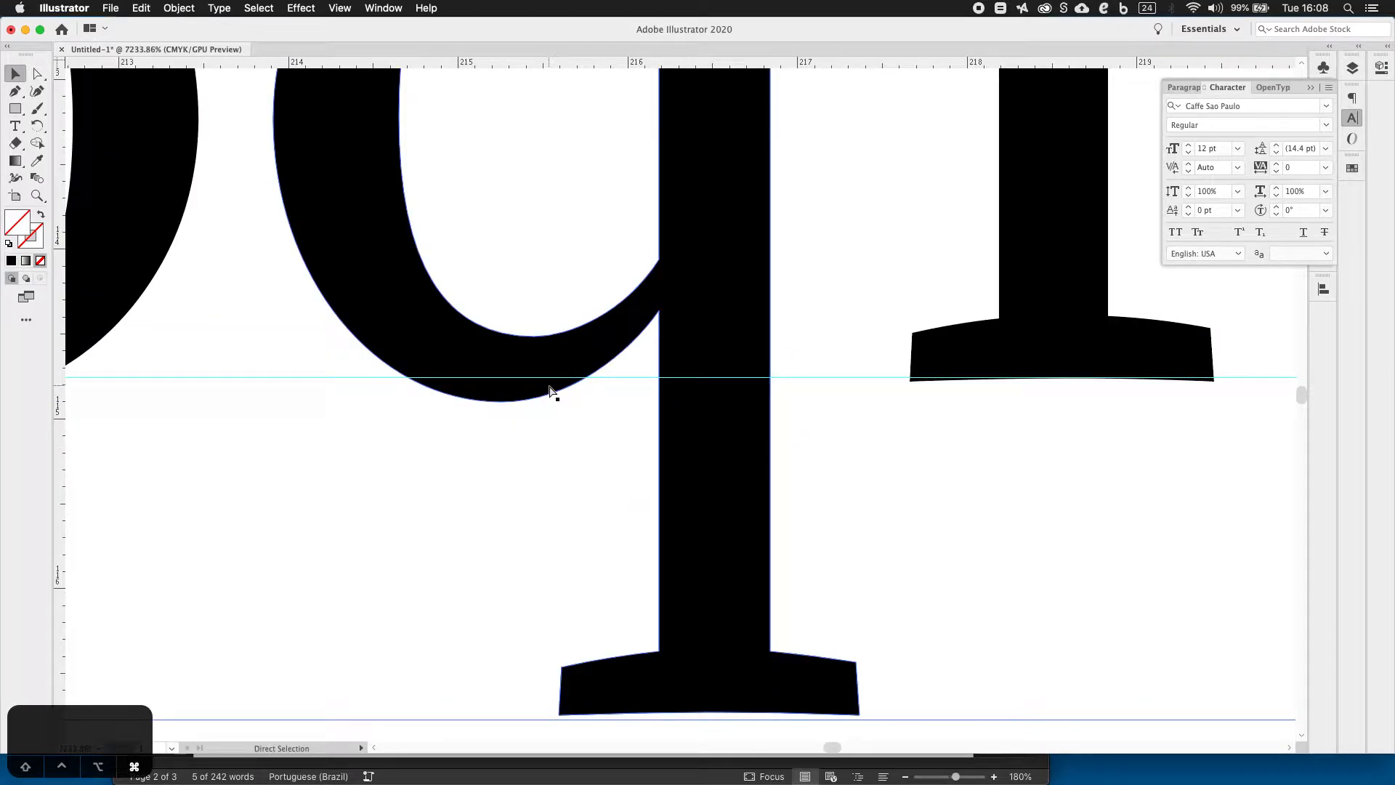
# Review the whole line of letters and digits against the ascender, baseline and descender guides.
pyautogui.press('super+minus')
pyautogui.press('super+minus')
pyautogui.press('super+minus')
pyautogui.press('super+minus')
pyautogui.press('super+minus')
pyautogui.press('super+minus')
pyautogui.press('space')
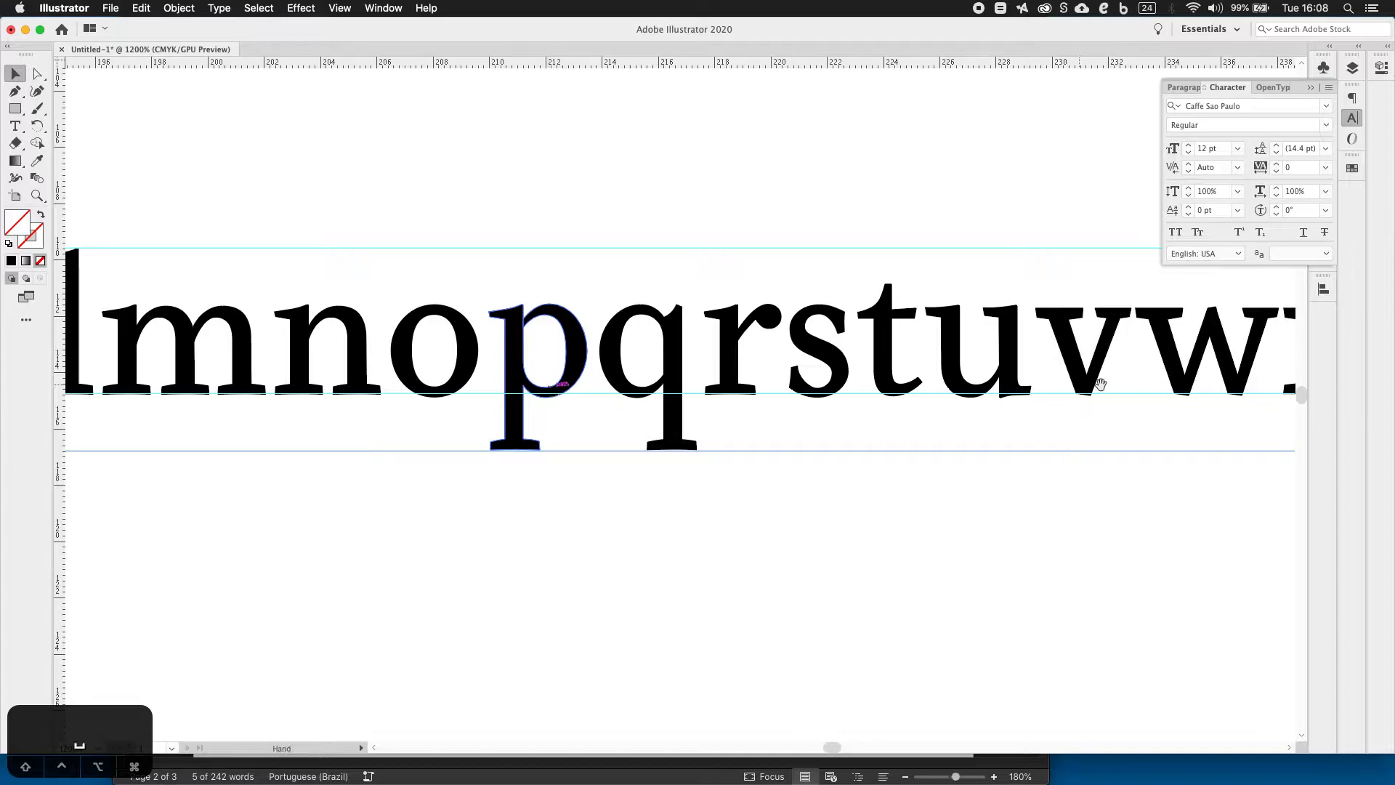
pyautogui.hscroll(15, 1100, 384)
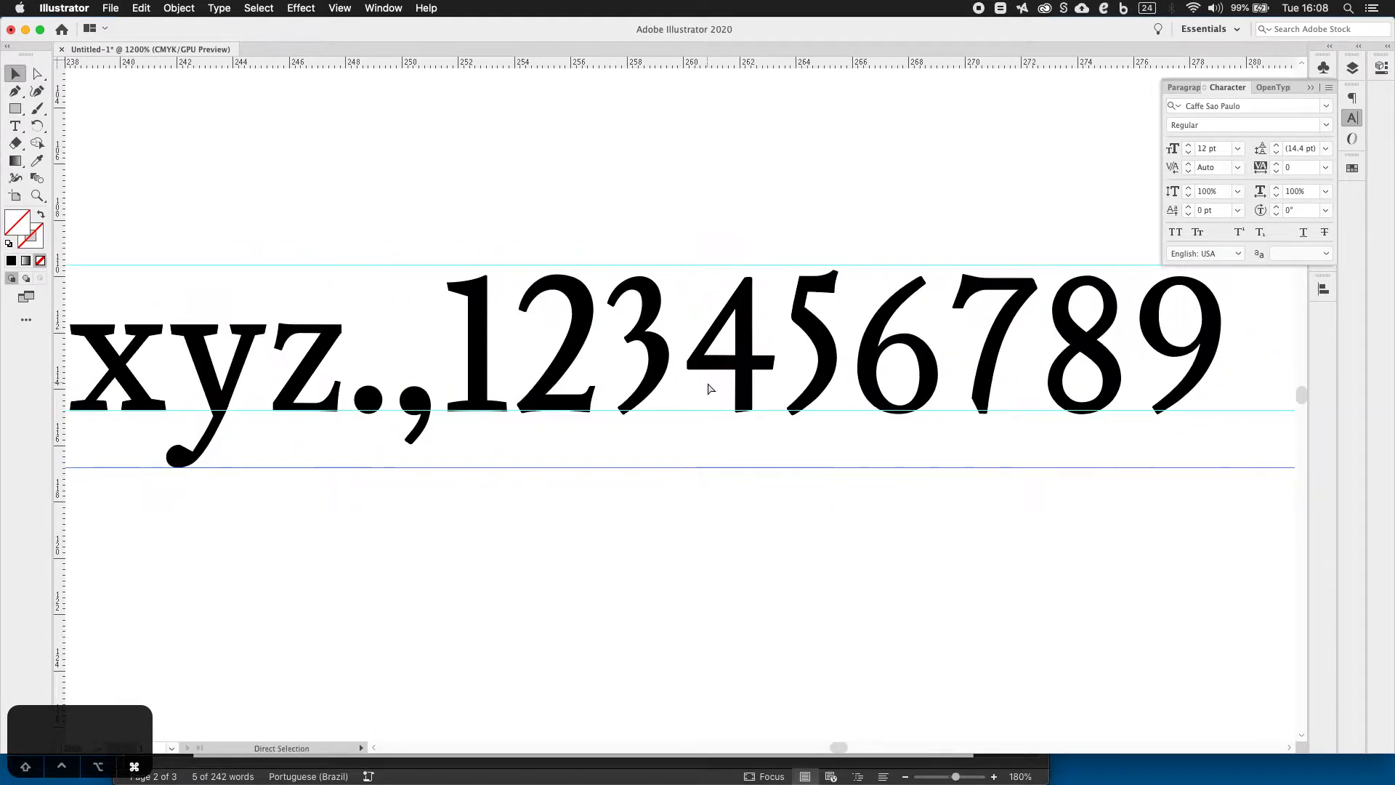
pyautogui.press('super+minus')
pyautogui.press('super+minus')
pyautogui.press('super+minus')
pyautogui.press('super+minus')
pyautogui.press('space')
pyautogui.moveTo(493, 330); pyautogui.dragTo(664, 342)
pyautogui.hscroll(-15, 664, 342)
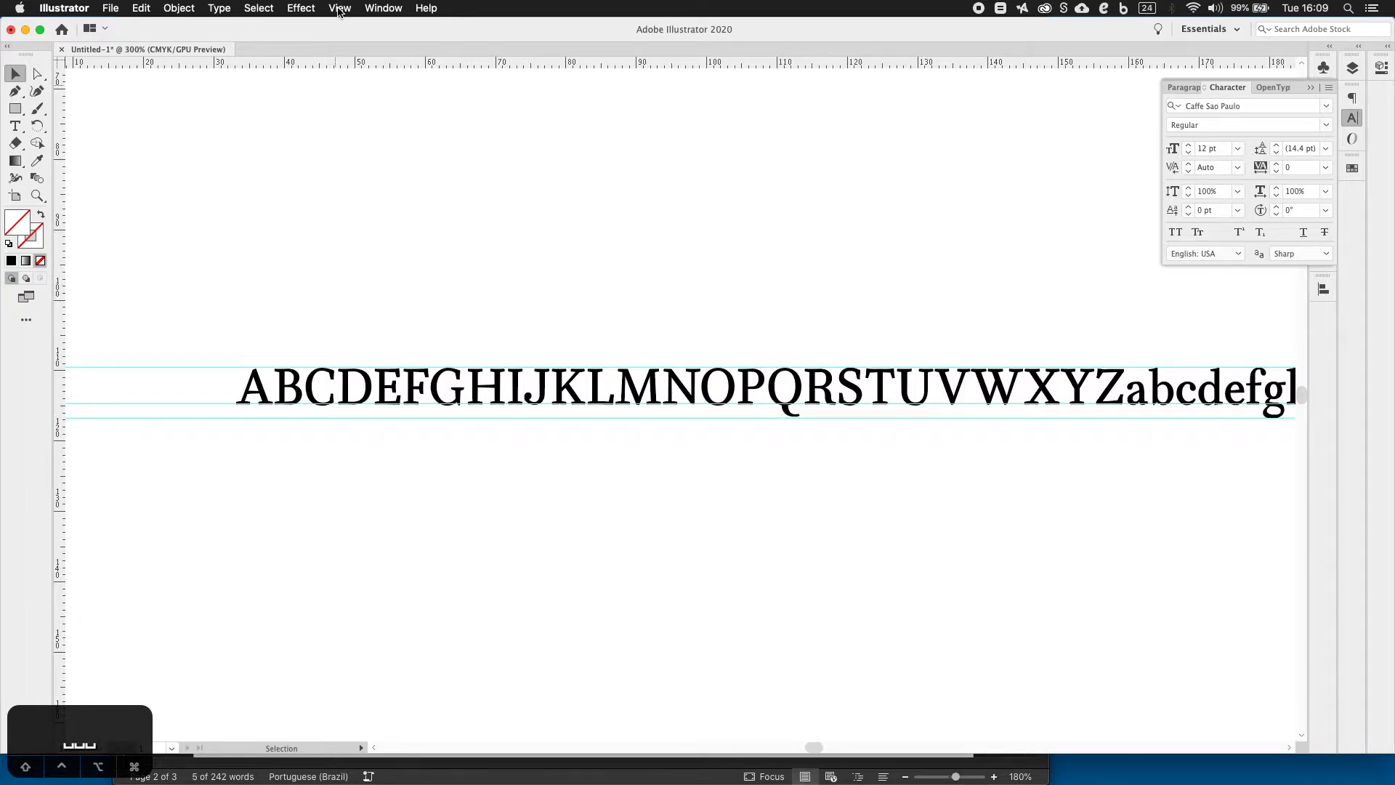
# Switch the artwork to Outline view and frame the first capital letters.
pyautogui.click(340, 8)
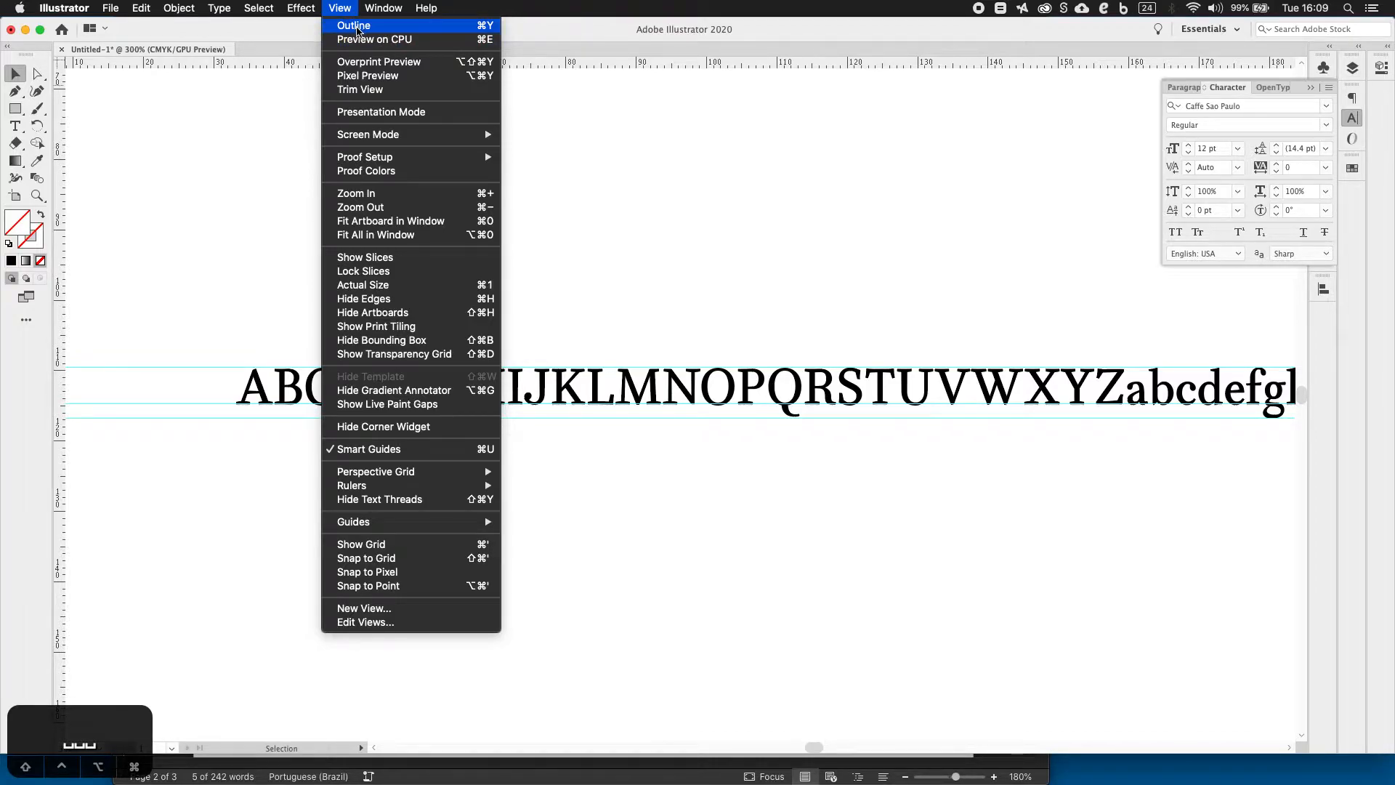
pyautogui.click(359, 29)
pyautogui.moveTo(225, 342); pyautogui.dragTo(320, 436)
# Inspect the outlined contours of the capitals and lowercase letters against the three guides, from A through q.
pyautogui.press('space')
pyautogui.moveTo(710, 407); pyautogui.dragTo(424, 400)
pyautogui.moveTo(687, 397); pyautogui.dragTo(445, 400)
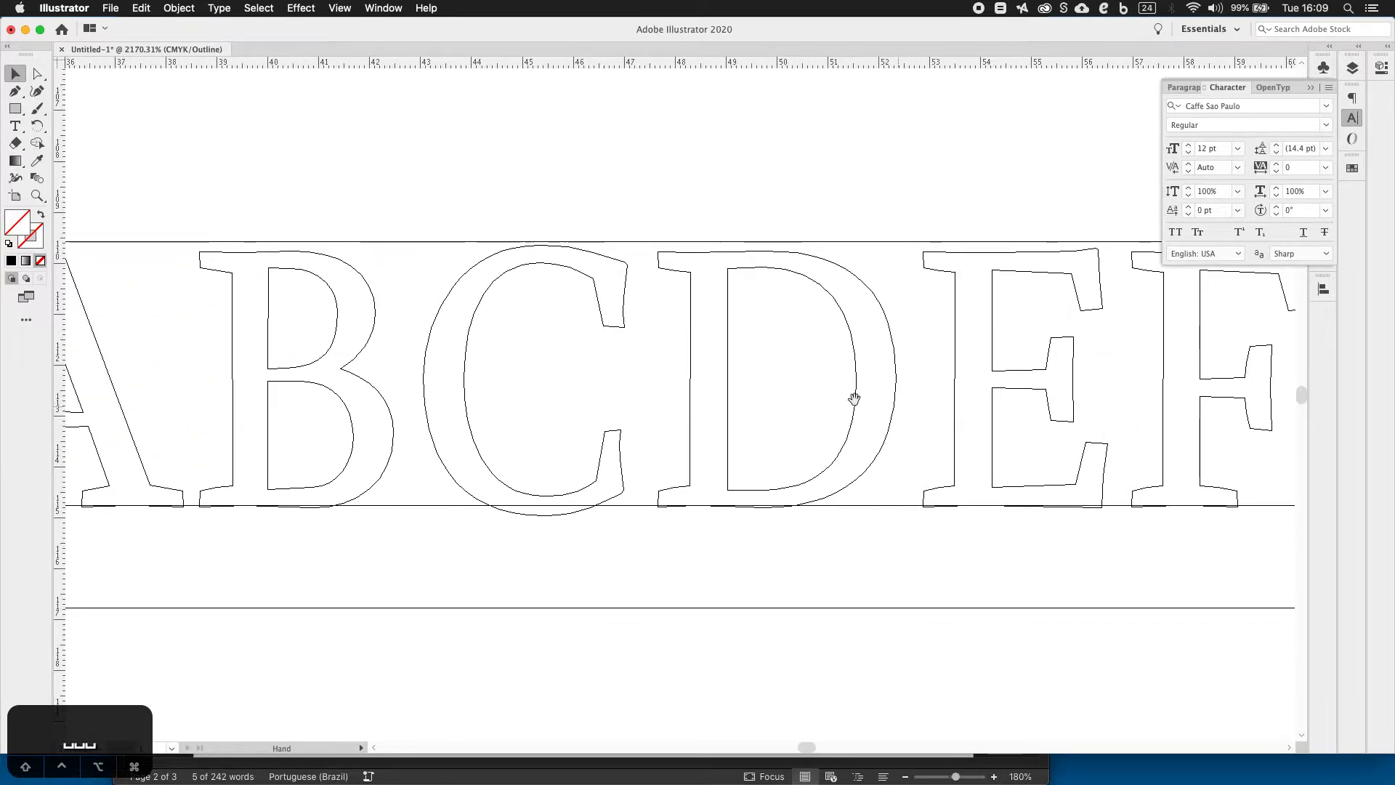
pyautogui.moveTo(763, 385); pyautogui.dragTo(566, 397)
pyautogui.press('space')
pyautogui.moveTo(685, 364); pyautogui.dragTo(356, 362)
pyautogui.moveTo(560, 379); pyautogui.dragTo(311, 370)
pyautogui.moveTo(864, 397); pyautogui.dragTo(578, 392)
pyautogui.press('space')
pyautogui.moveTo(819, 371); pyautogui.dragTo(545, 364)
pyautogui.moveTo(1002, 368); pyautogui.dragTo(596, 364)
pyautogui.moveTo(1031, 374)
pyautogui.mouseDown()
pyautogui.moveTo(553, 380)
pyautogui.moveTo(856, 380)
pyautogui.moveTo(726, 384)
pyautogui.mouseUp()
pyautogui.moveTo(1119, 381); pyautogui.dragTo(596, 394)
pyautogui.moveTo(1081, 395); pyautogui.dragTo(589, 394)
pyautogui.moveTo(1060, 396); pyautogui.dragTo(810, 389)
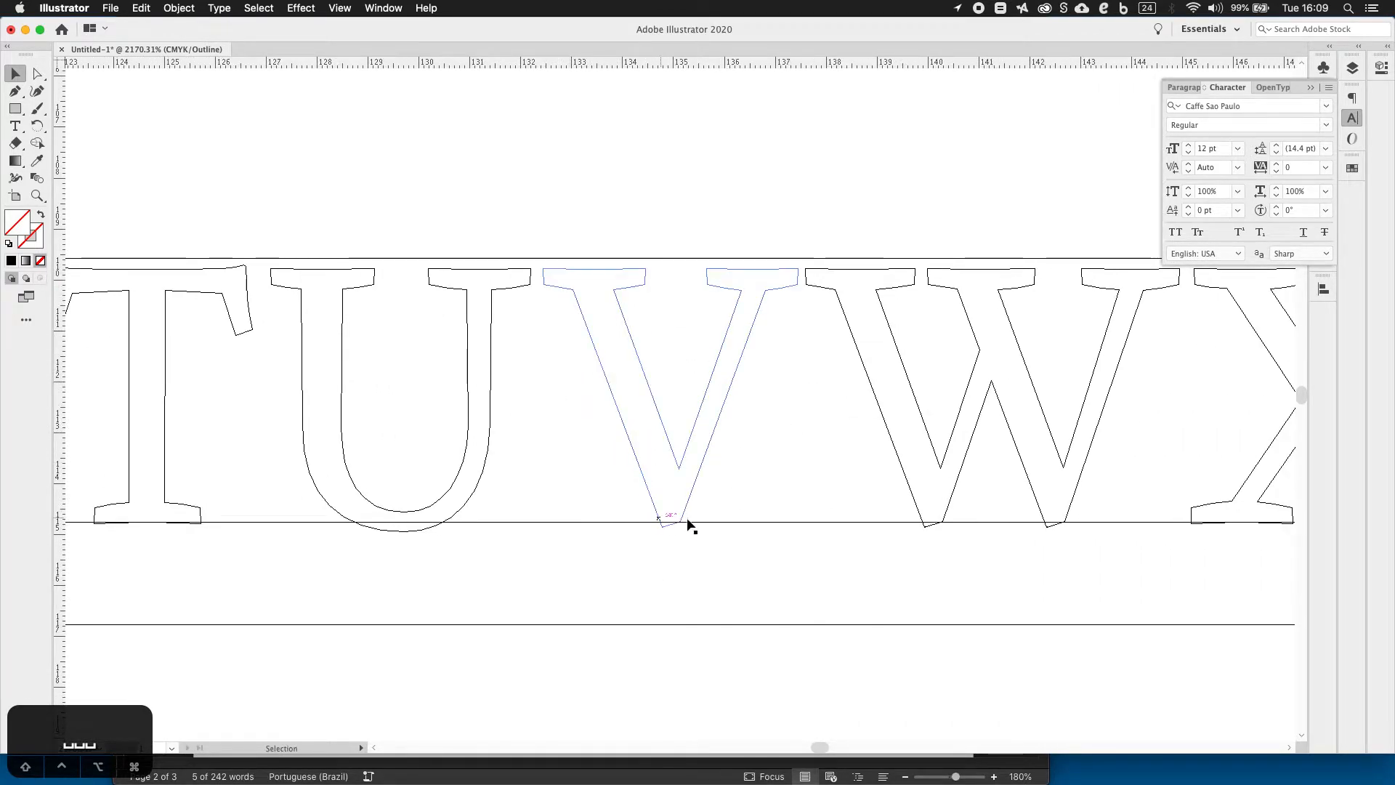
pyautogui.moveTo(860, 427); pyautogui.dragTo(557, 451)
pyautogui.moveTo(997, 407); pyautogui.dragTo(757, 429)
pyautogui.moveTo(1007, 426); pyautogui.dragTo(584, 408)
pyautogui.moveTo(1101, 416); pyautogui.dragTo(796, 398)
pyautogui.moveTo(1039, 398); pyautogui.dragTo(602, 390)
pyautogui.moveTo(991, 412); pyautogui.dragTo(667, 420)
pyautogui.moveTo(1040, 407)
pyautogui.mouseDown()
pyautogui.moveTo(772, 421)
pyautogui.moveTo(537, 403)
pyautogui.mouseUp()
pyautogui.moveTo(896, 400); pyautogui.dragTo(723, 398)
pyautogui.moveTo(1212, 376); pyautogui.dragTo(414, 356)
pyautogui.moveTo(895, 386); pyautogui.dragTo(693, 386)
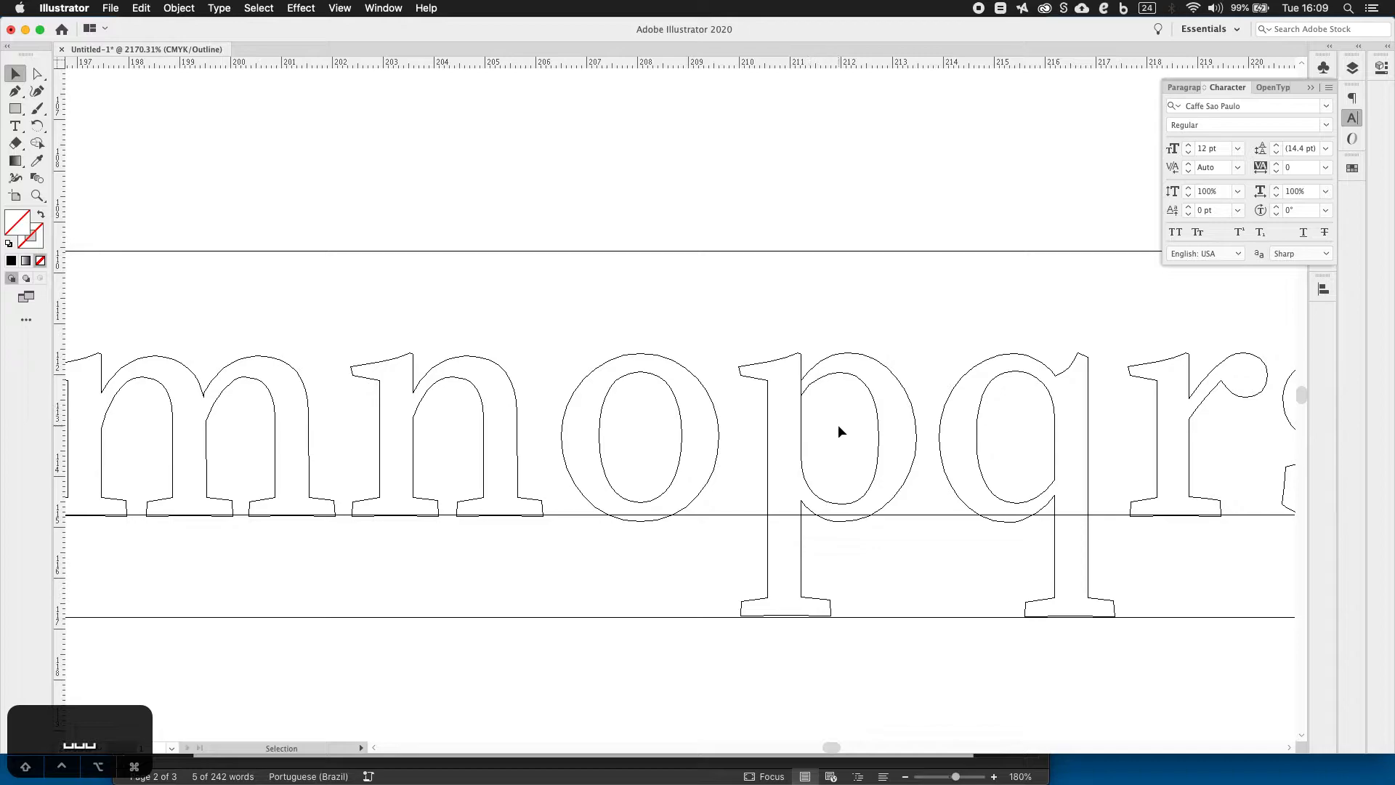
pyautogui.press('super+minus')
pyautogui.press('super+minus')
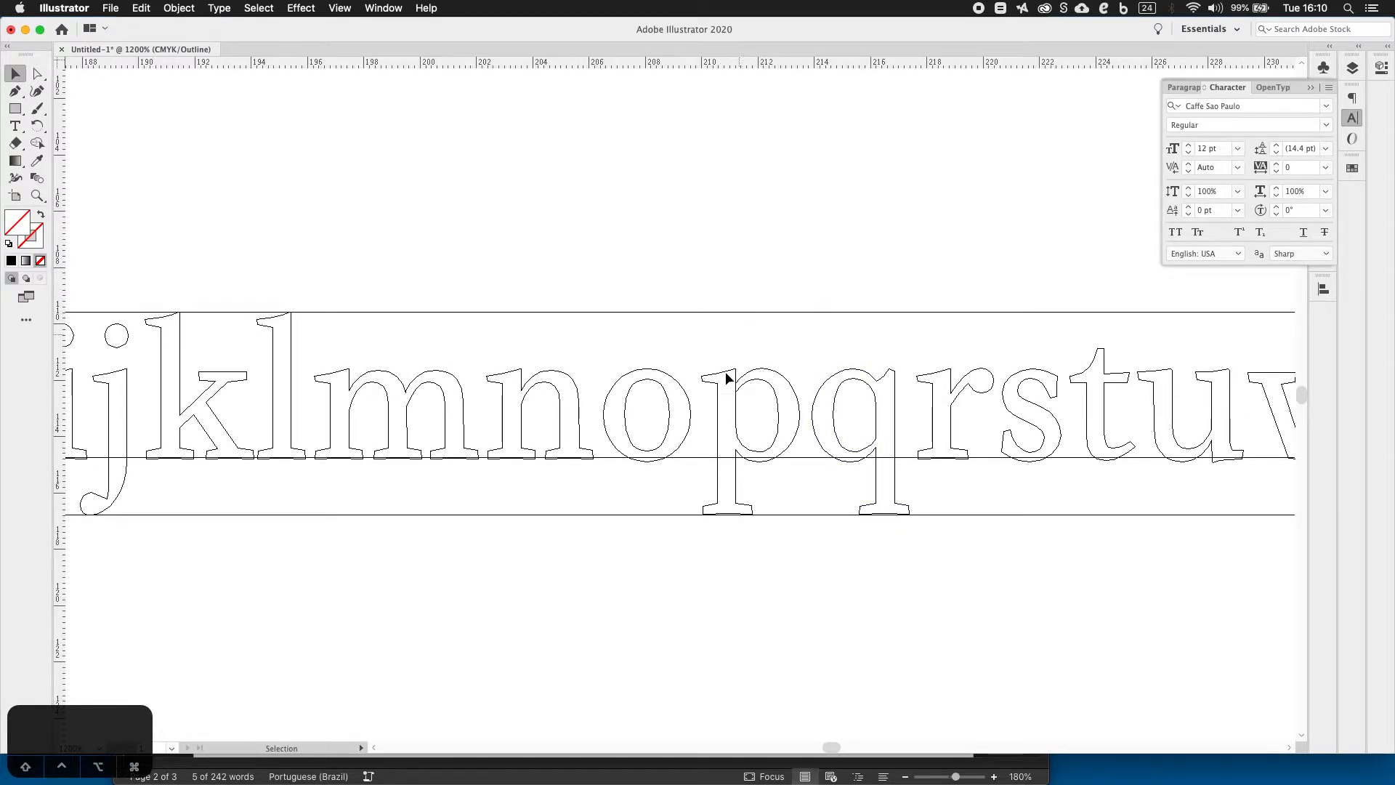
# Clear the Illustrator and Word windows off the desktop and switch to FontLab 7.
pyautogui.press('super+Tab')
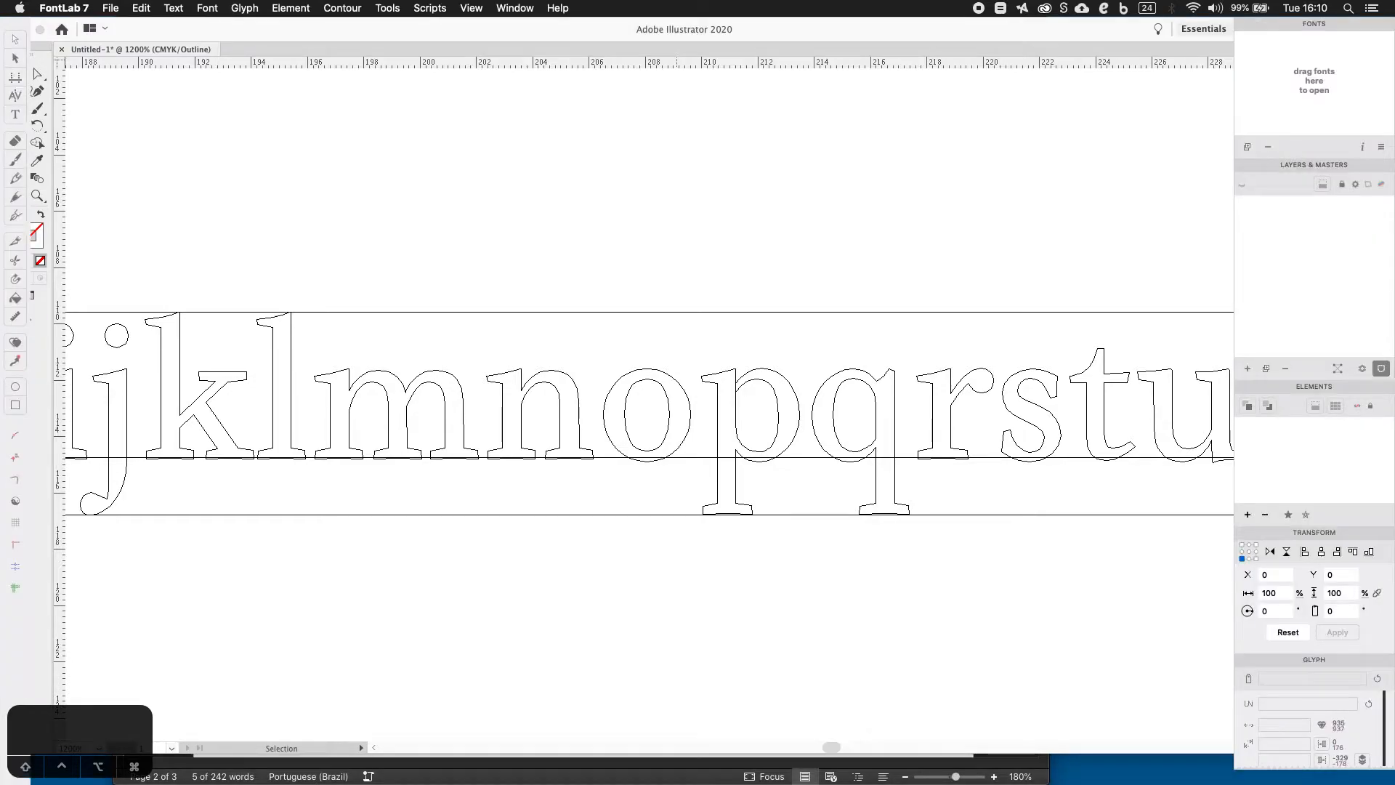
pyautogui.click(209, 185)
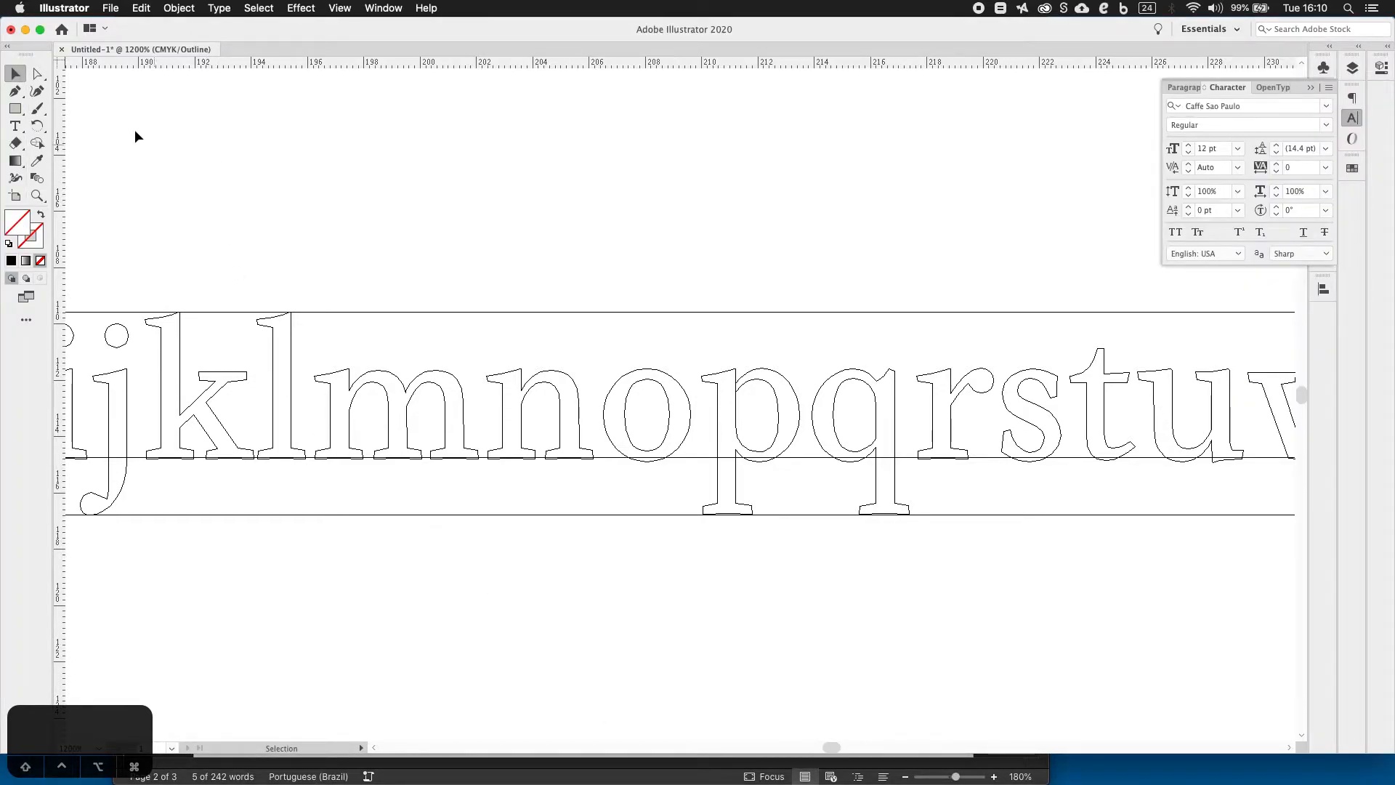
pyautogui.click(26, 30)
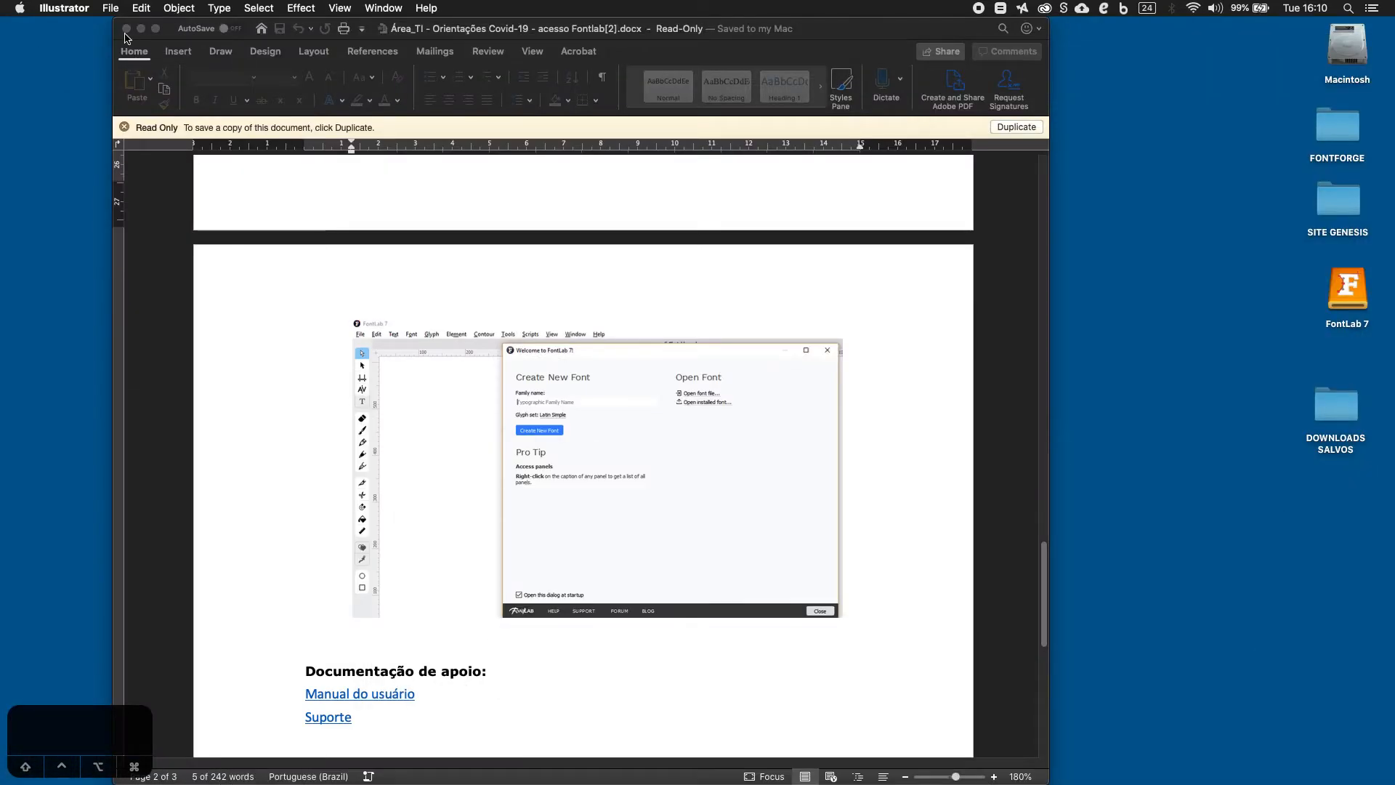
pyautogui.click(127, 31)
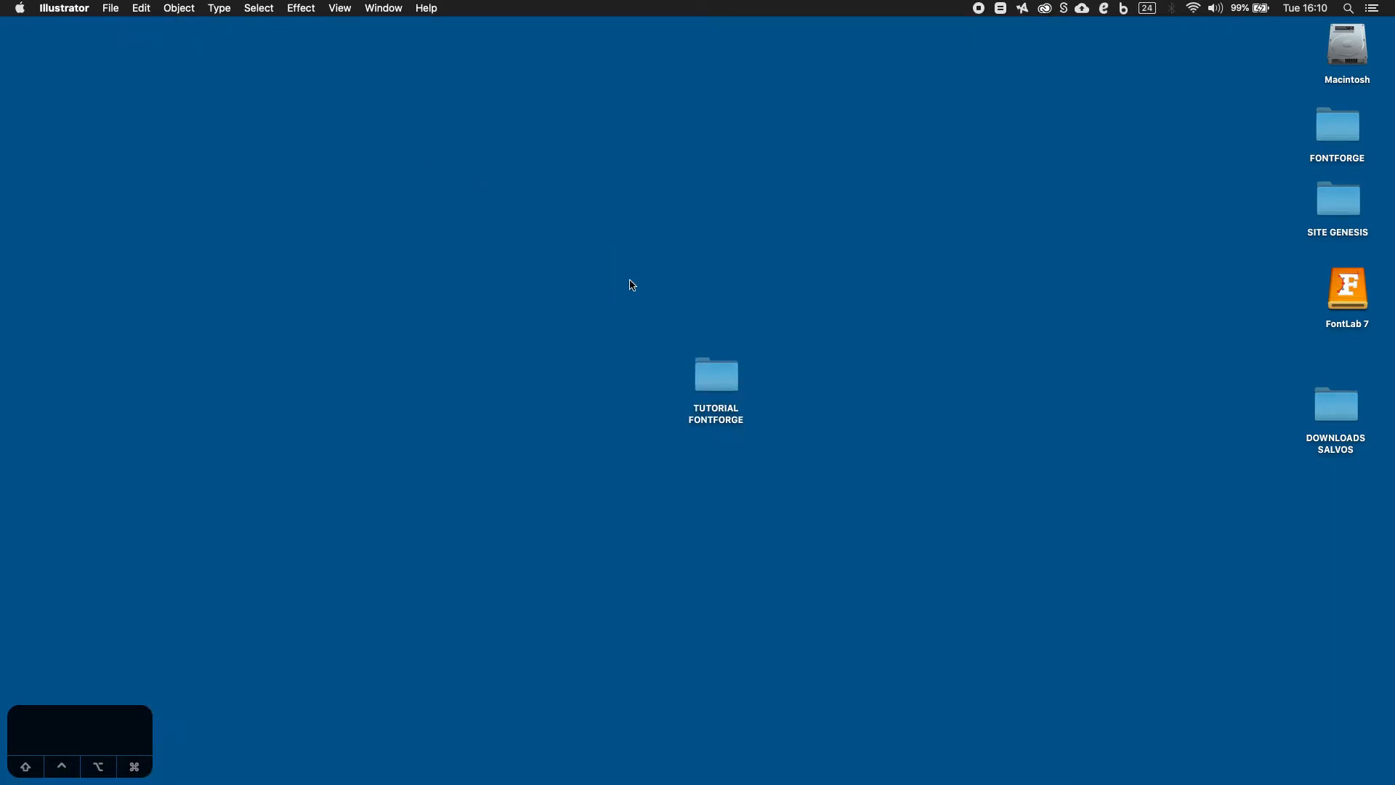
pyautogui.click(862, 616)
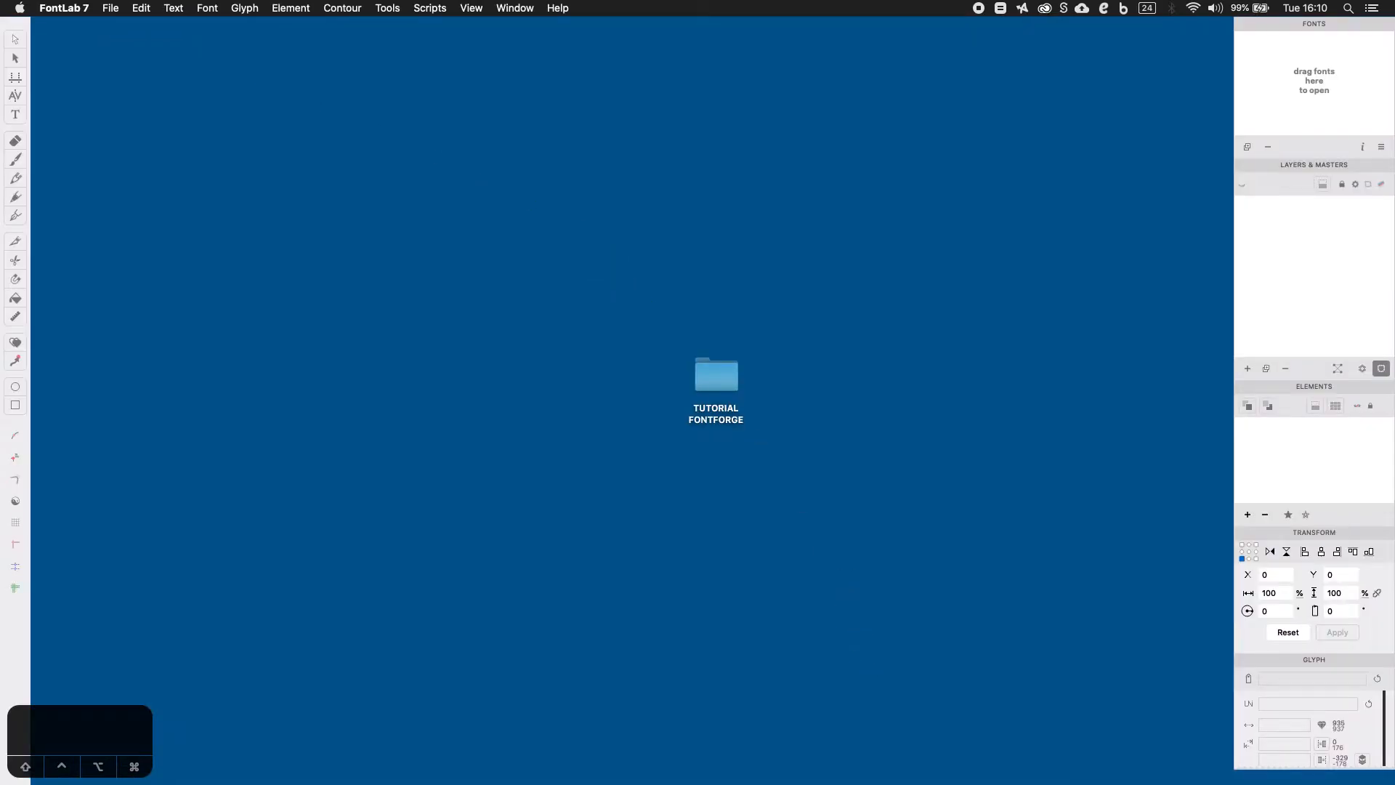
# In the Paste & Duplicate preferences, set Scale artwork to the fourth option (dp) and accept the change.
pyautogui.click(60, 9)
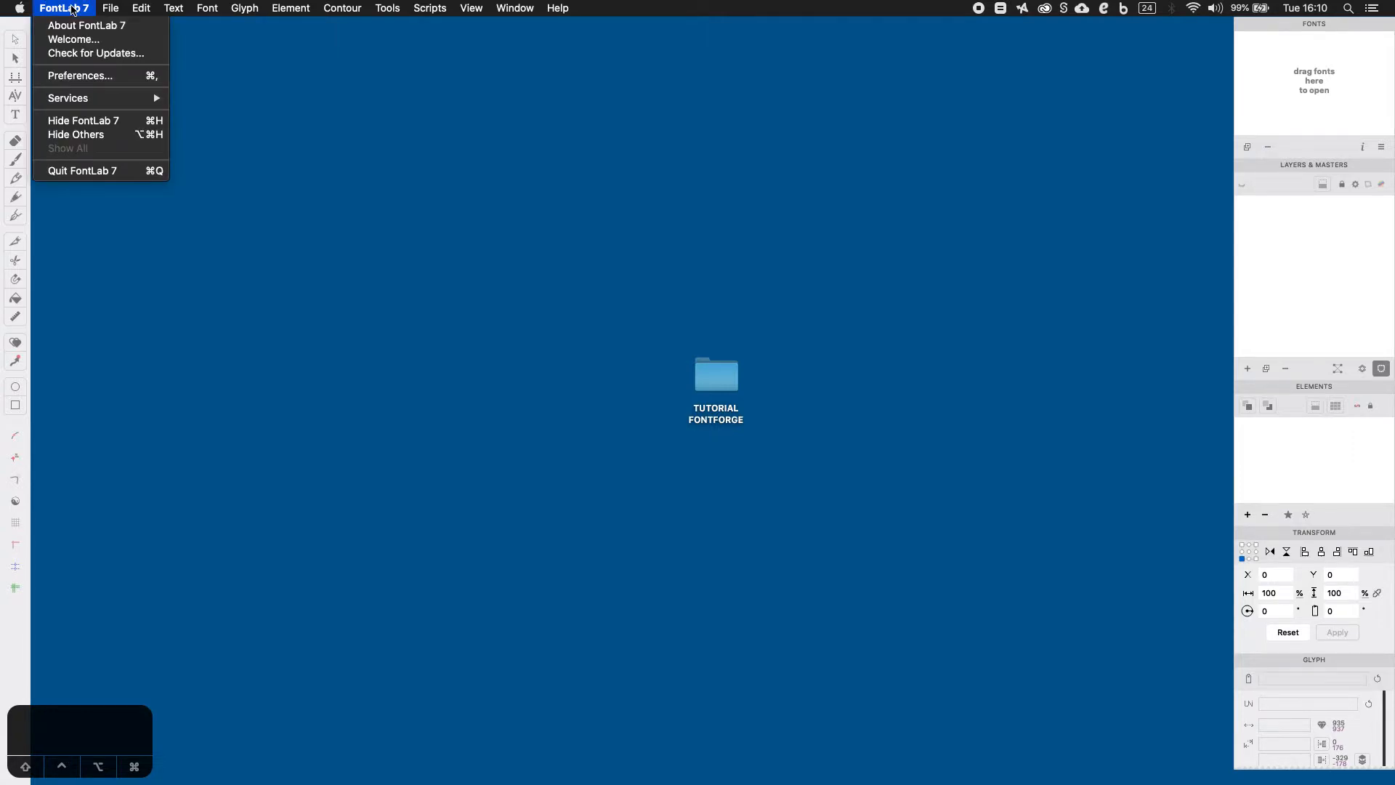
pyautogui.click(79, 76)
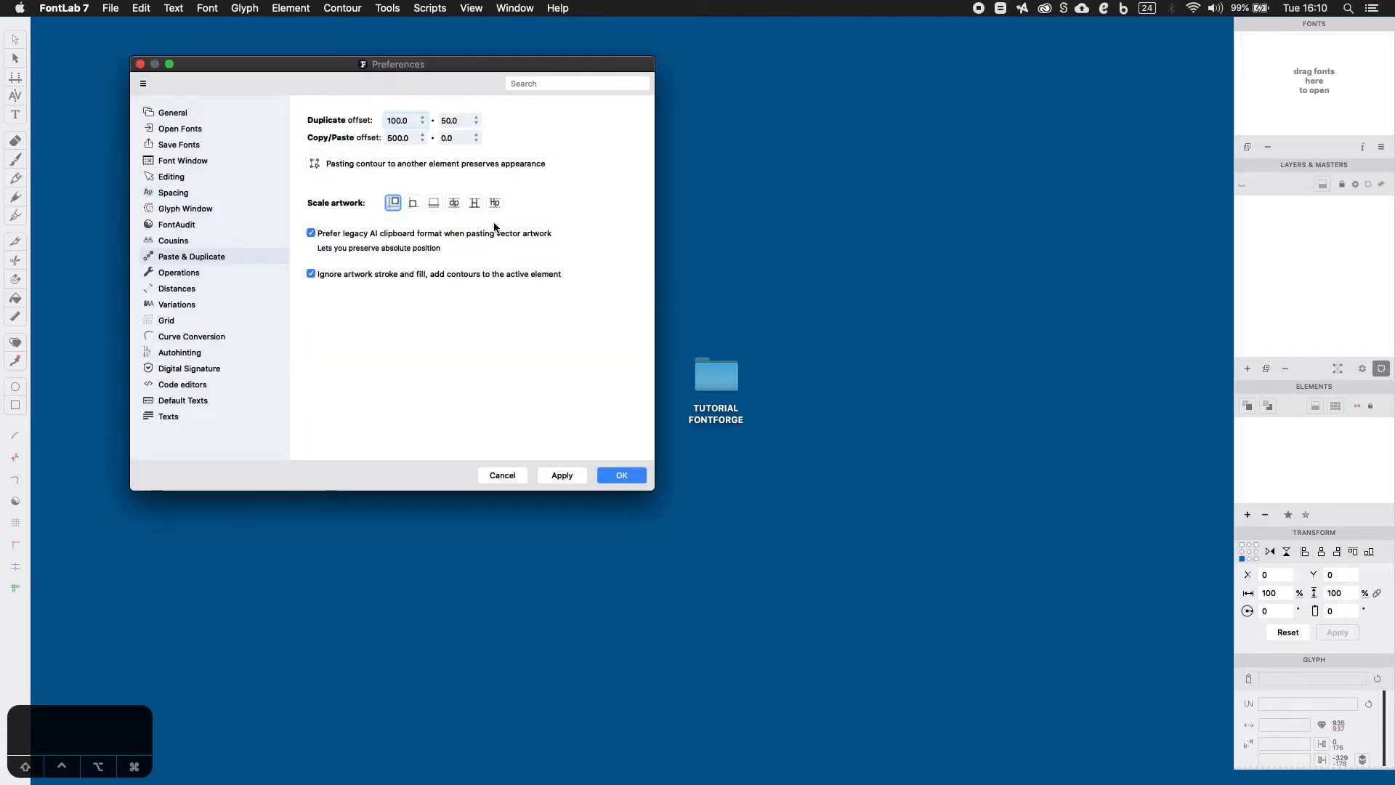
pyautogui.click(230, 124)
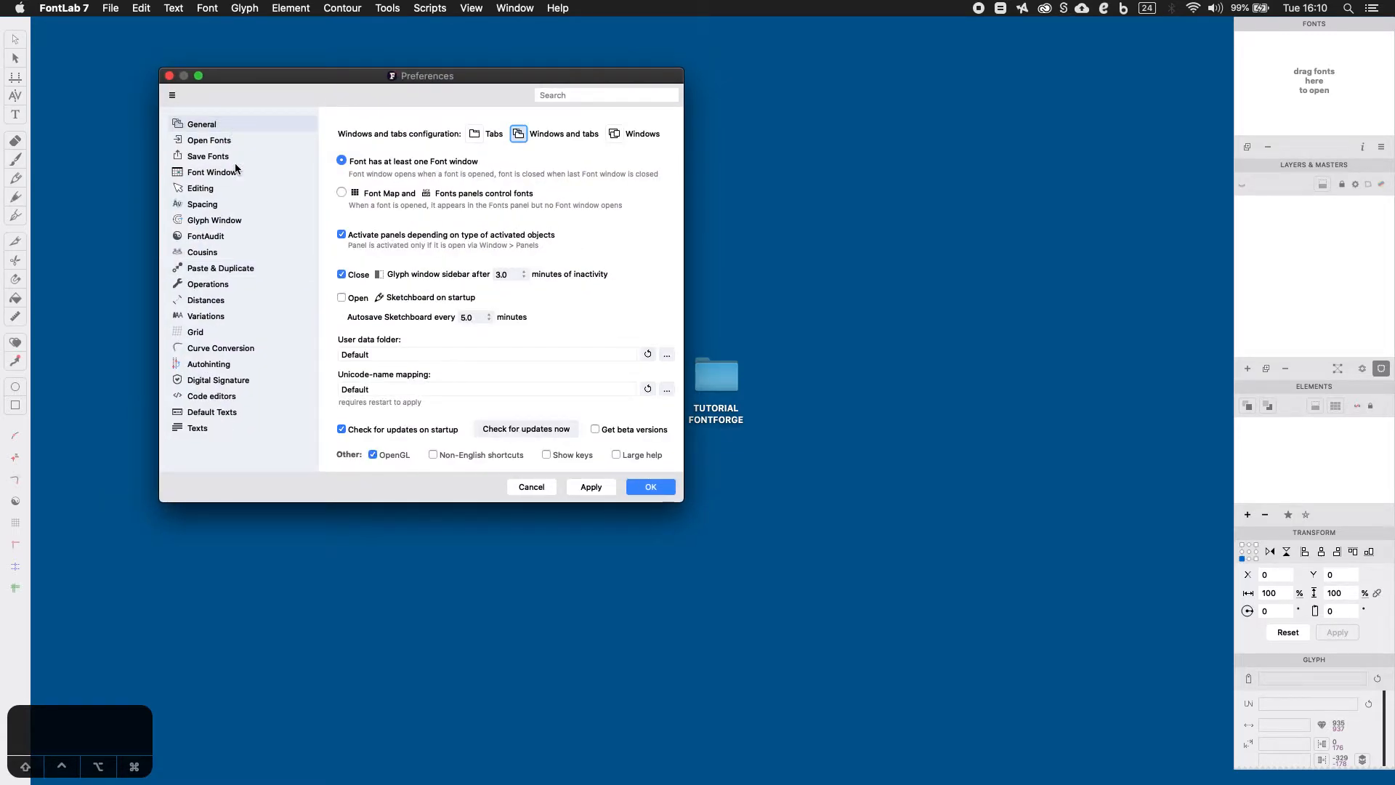
pyautogui.click(200, 268)
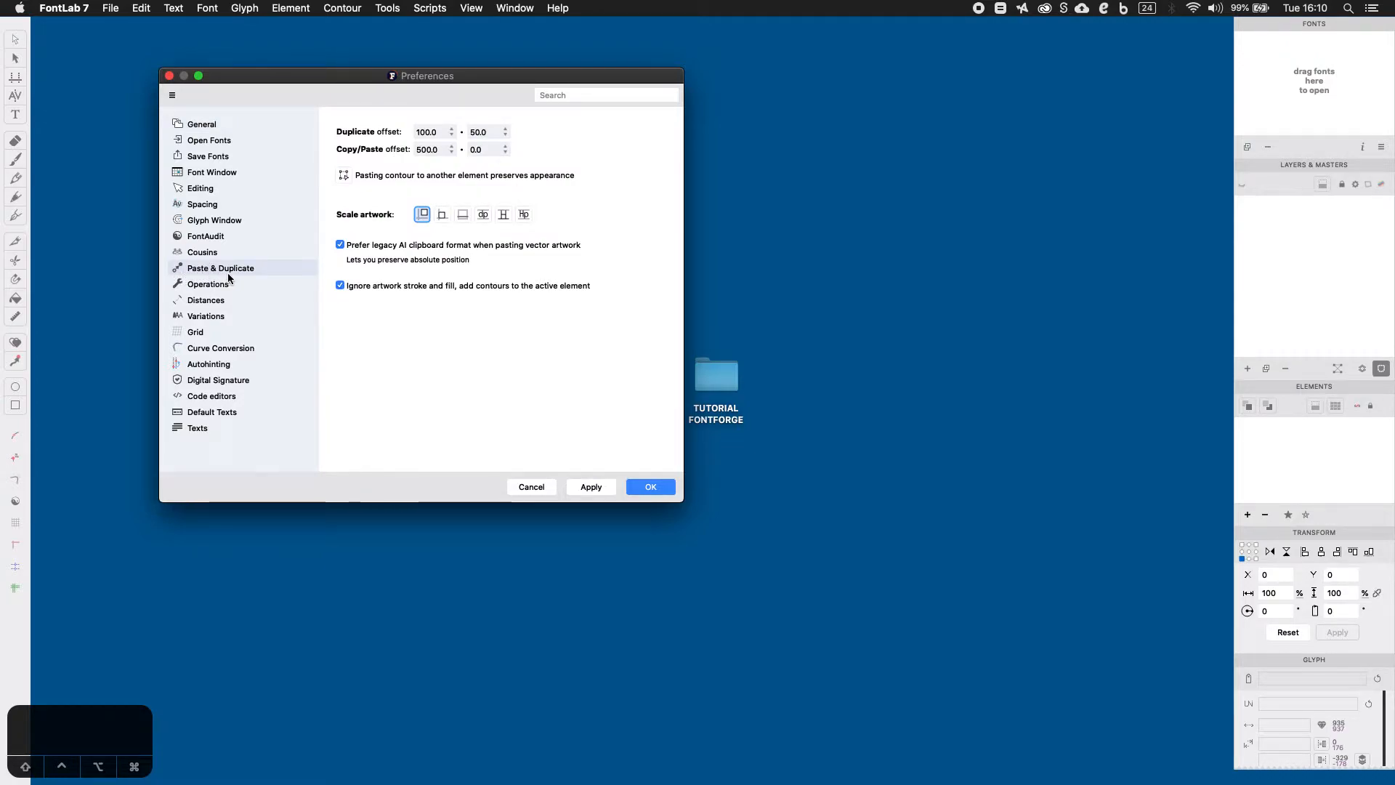
pyautogui.click(483, 216)
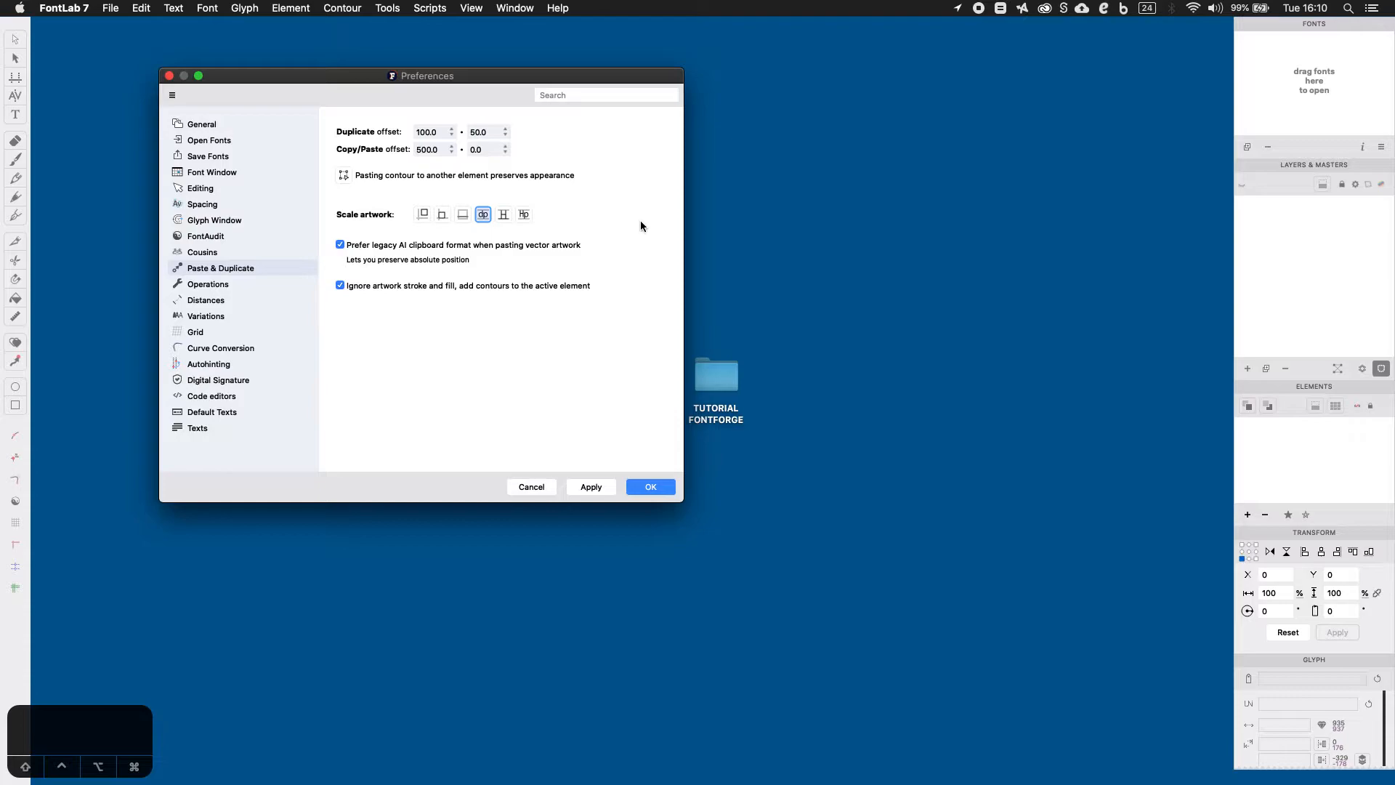
pyautogui.click(482, 215)
pyautogui.click(641, 483)
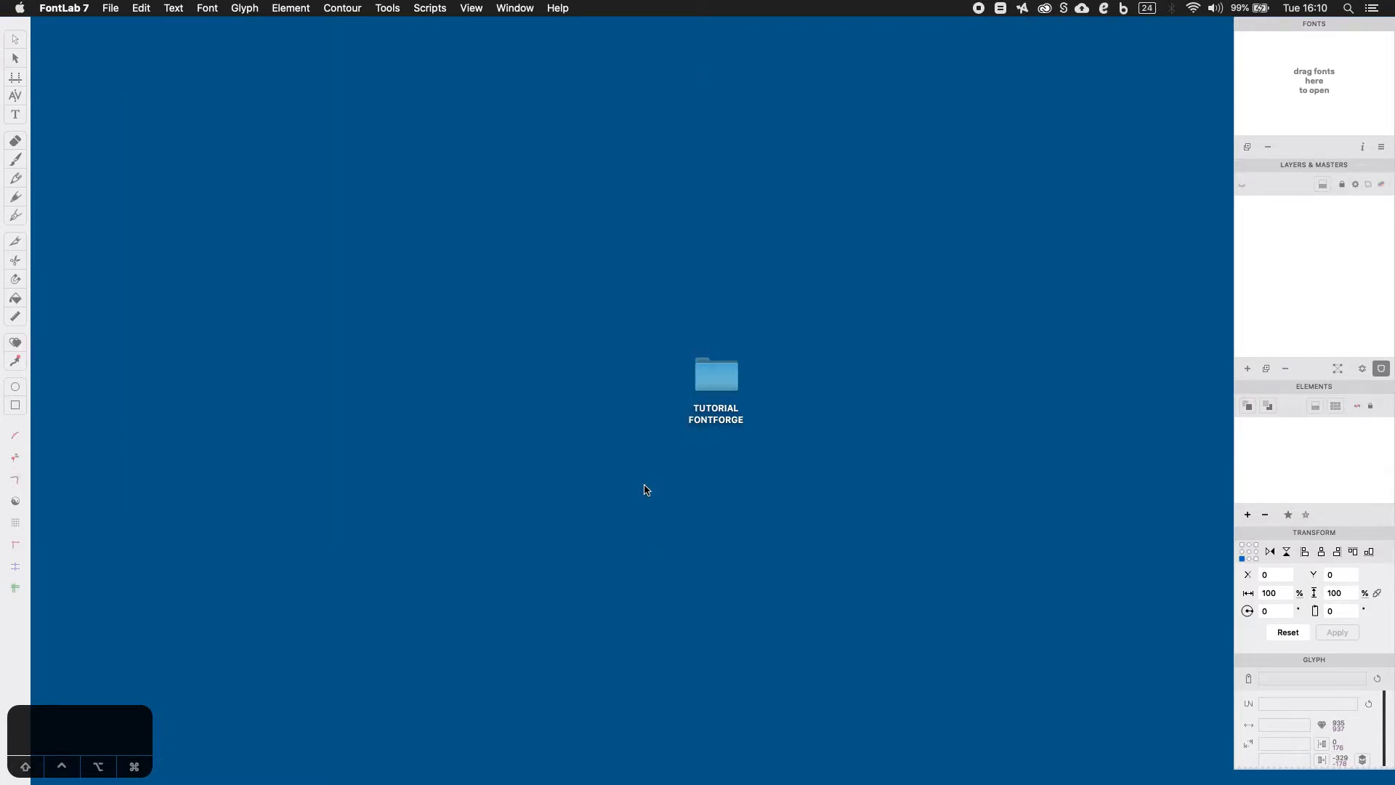
# Create a new font.
pyautogui.click(110, 9)
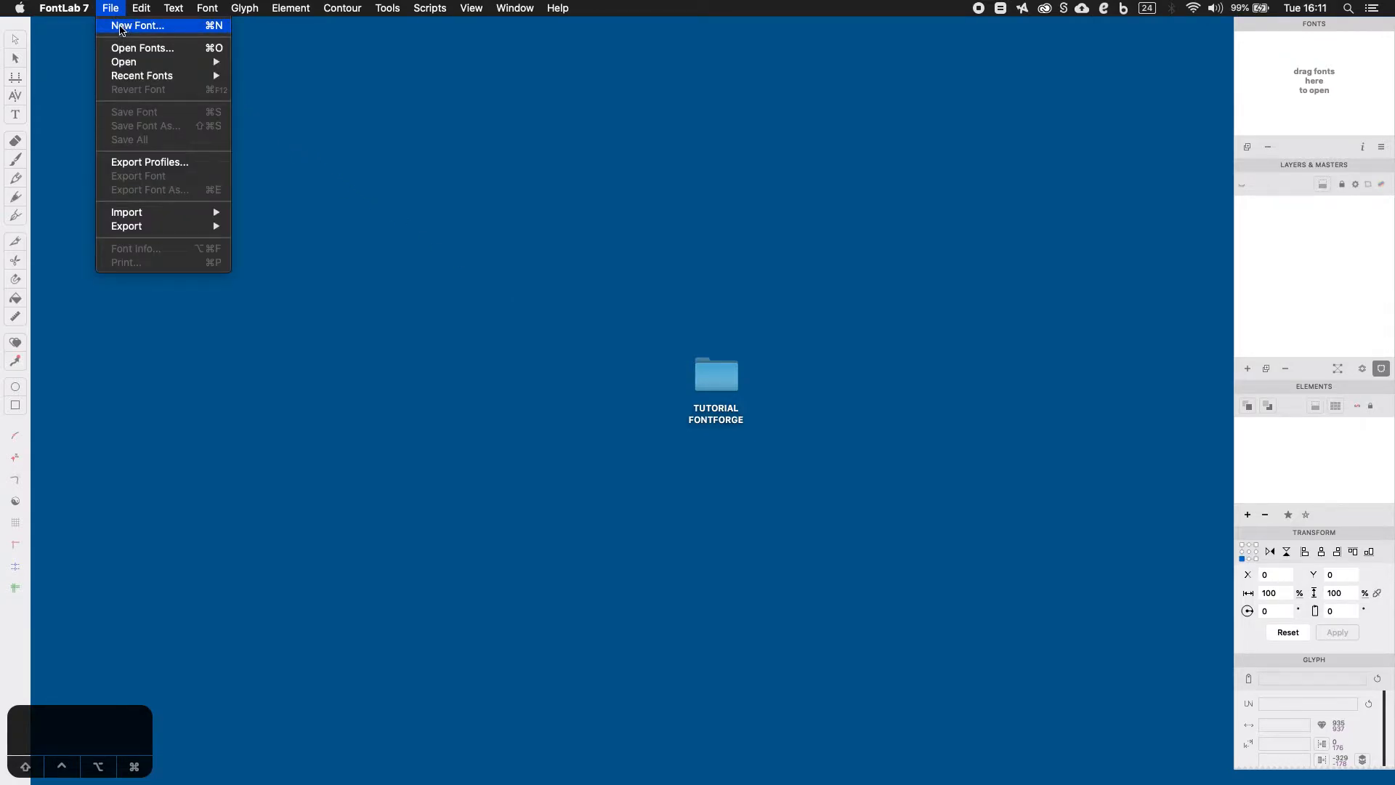
pyautogui.click(121, 27)
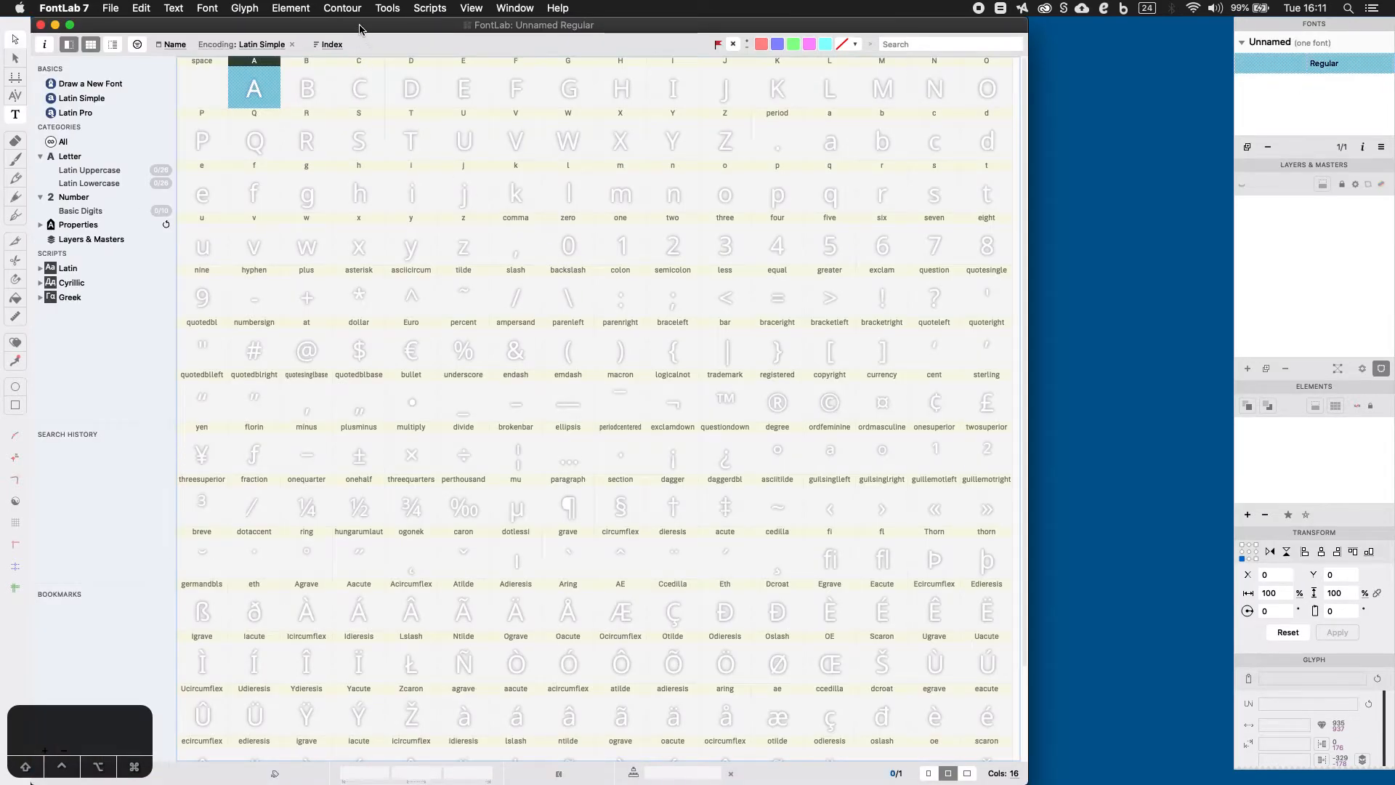
# Open the lowercase x glyph from the font's glyph grid for editing.
pyautogui.moveTo(365, 25)
pyautogui.mouseDown()
pyautogui.moveTo(393, 23)
pyautogui.moveTo(366, 23)
pyautogui.mouseUp()
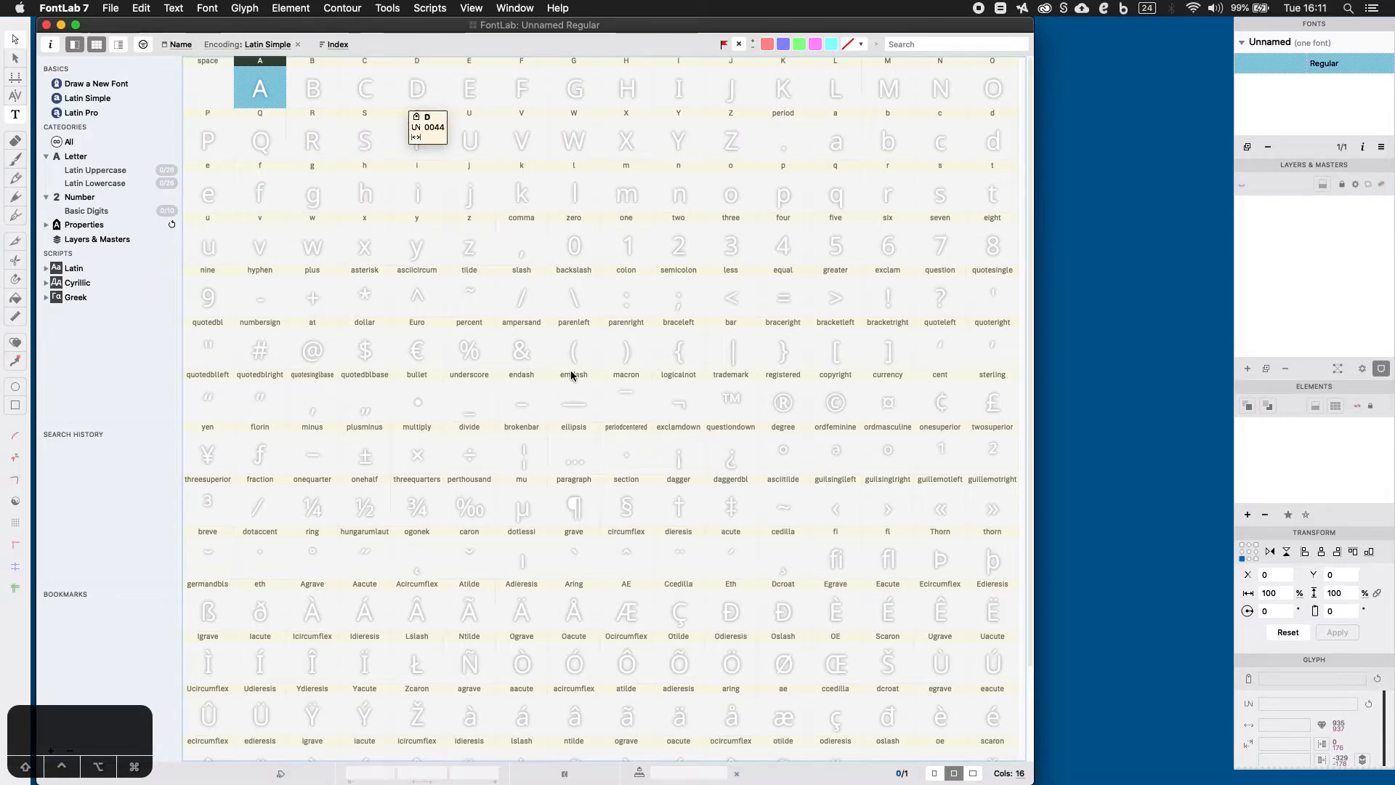
pyautogui.click(553, 135)
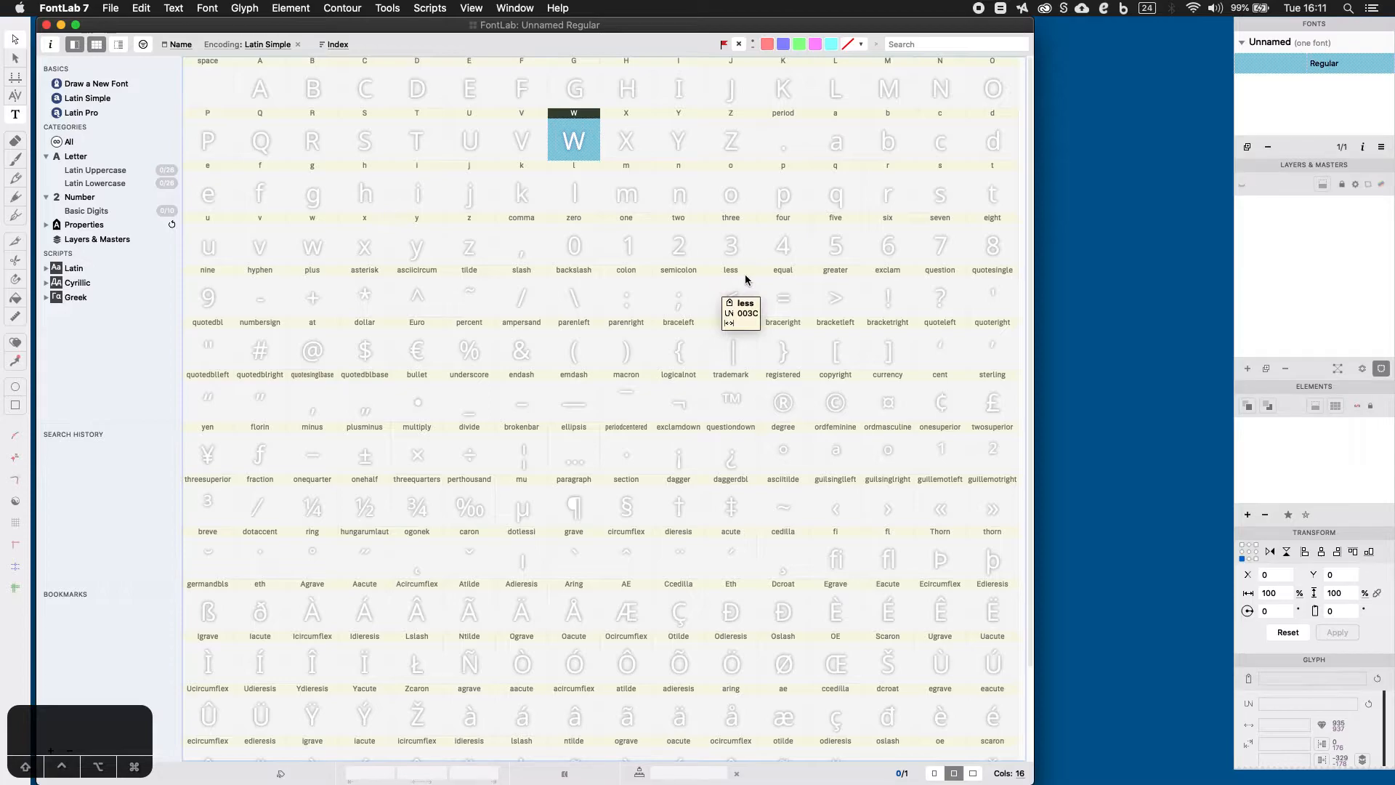
pyautogui.click(646, 195)
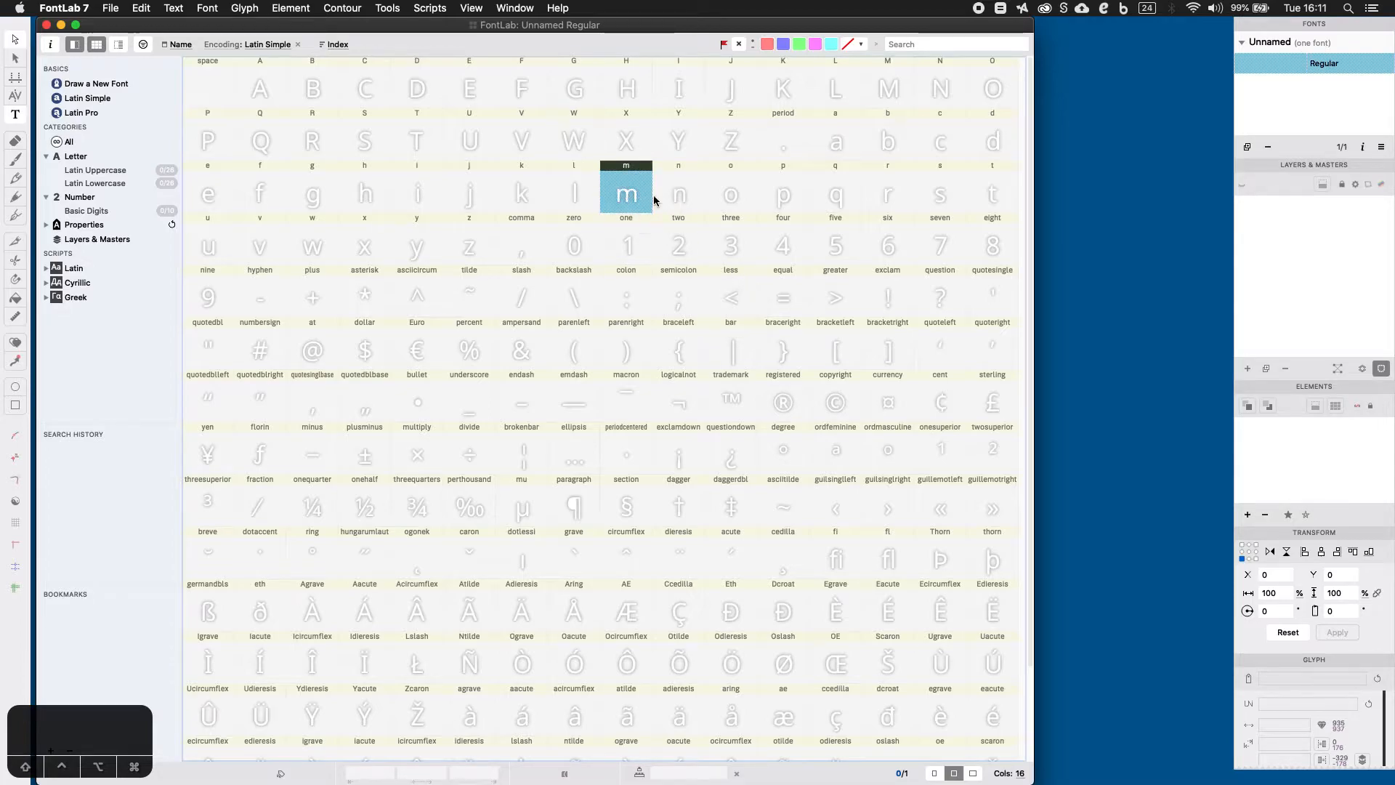
pyautogui.click(770, 243)
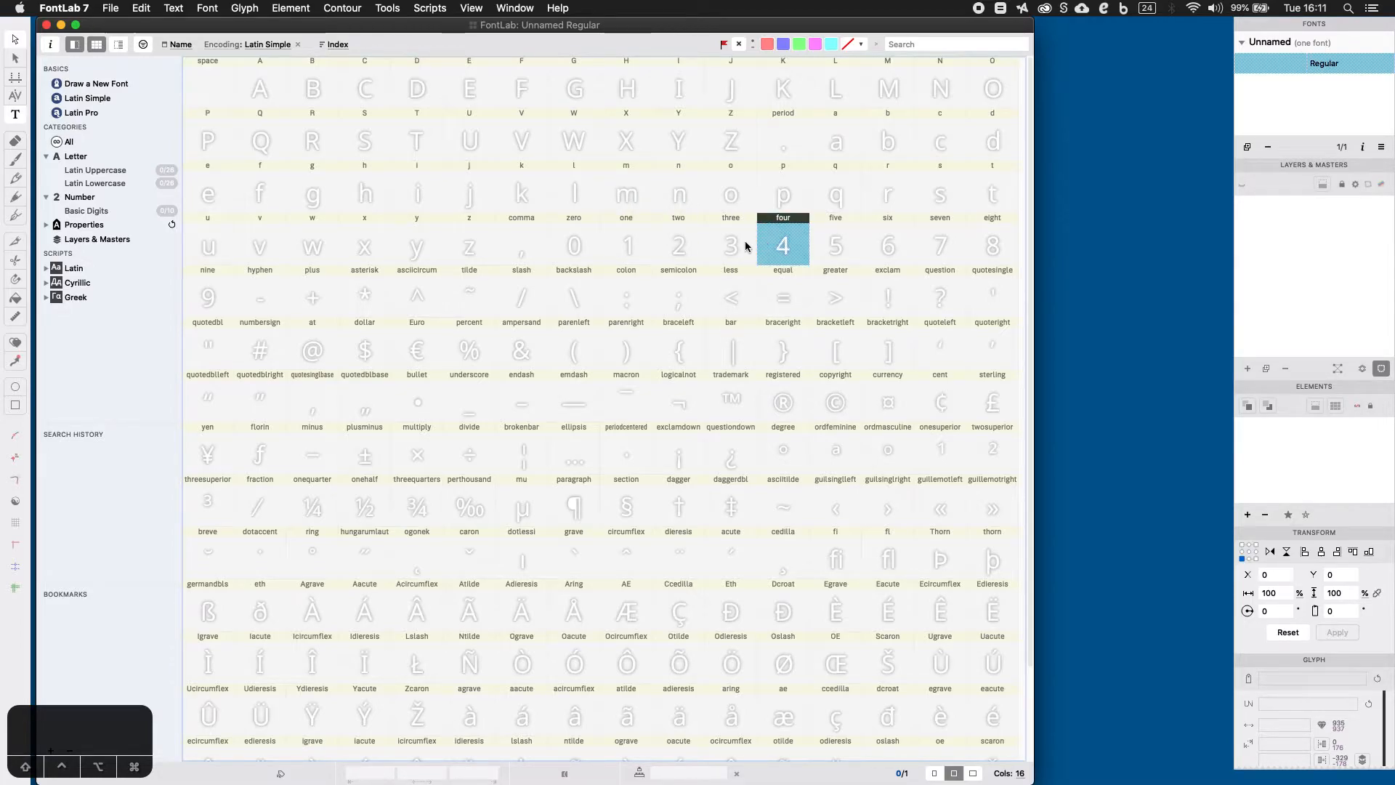
pyautogui.click(364, 247)
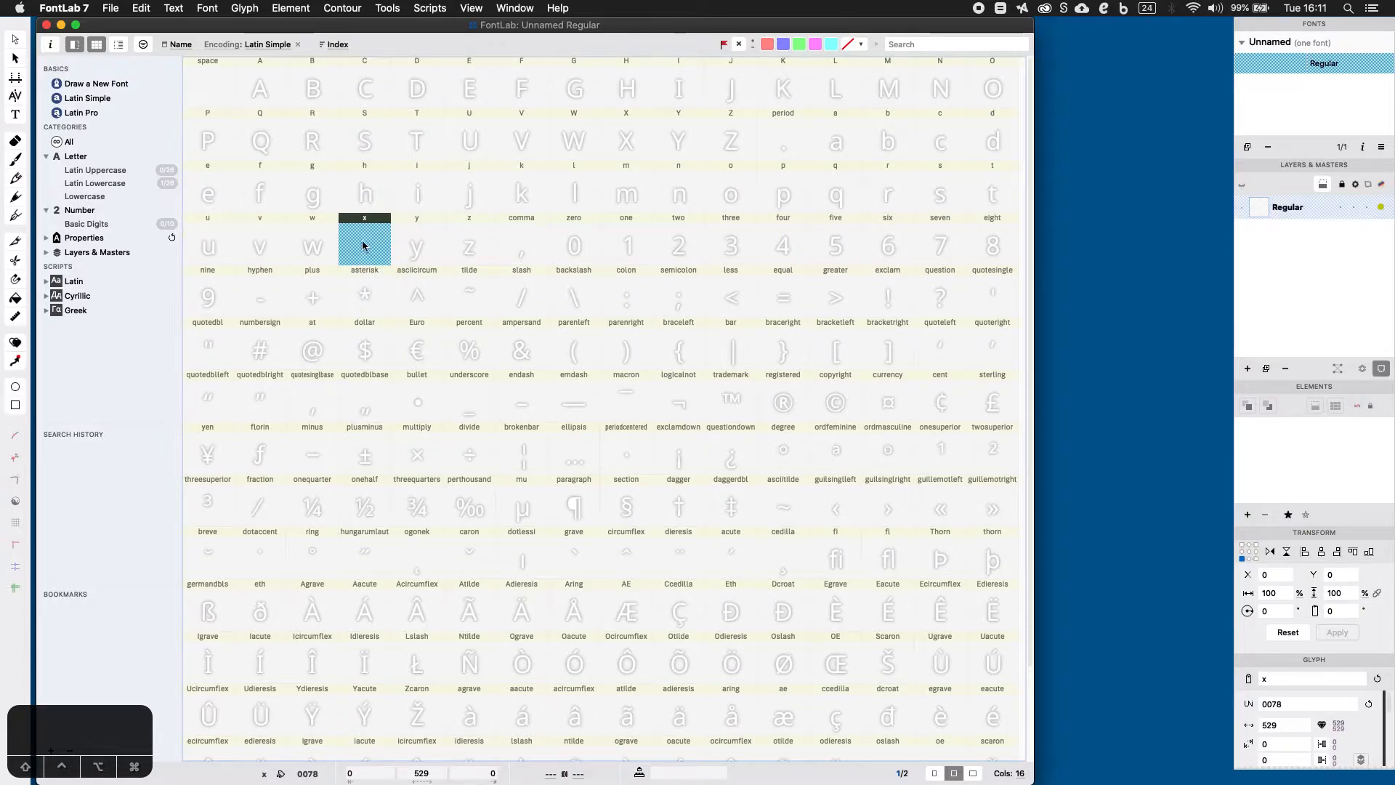
pyautogui.doubleClick(364, 246)
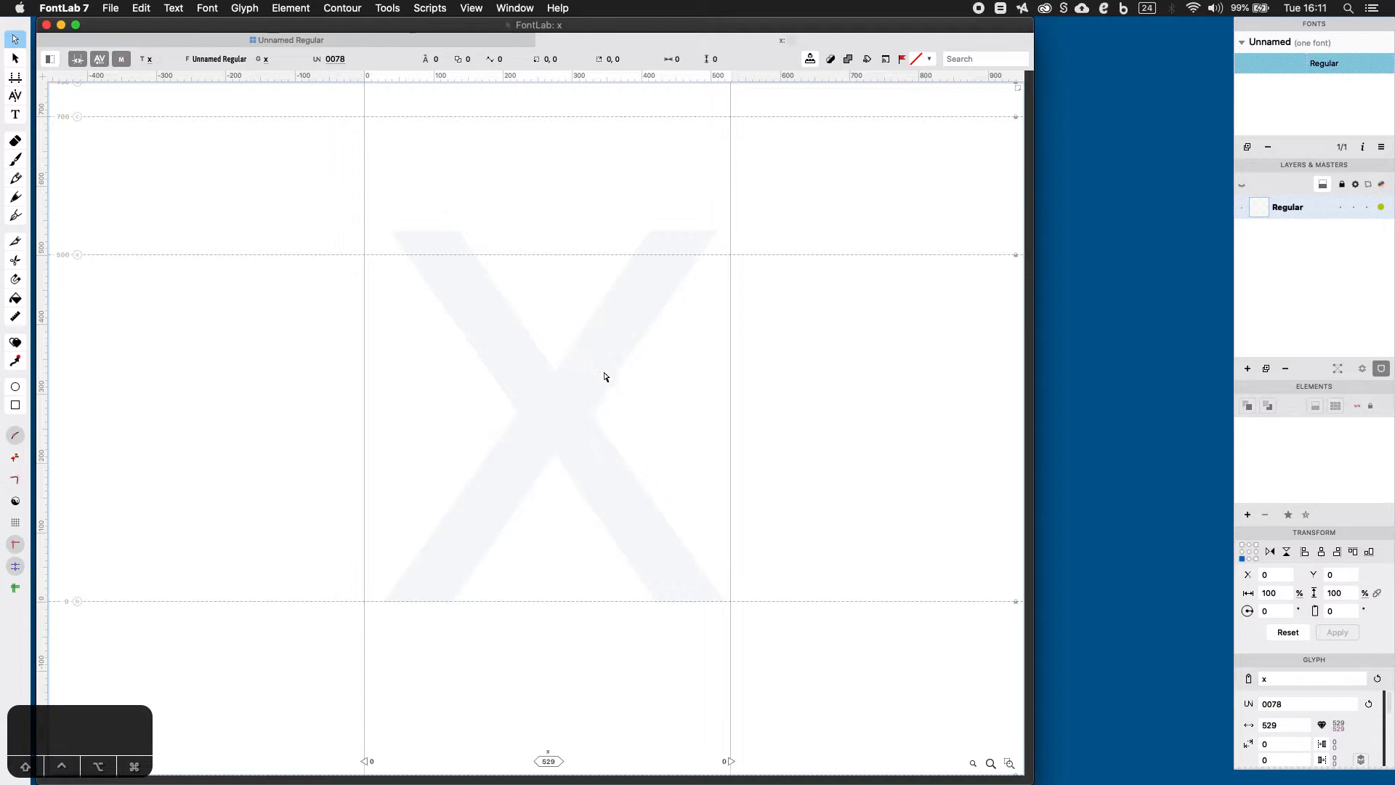
# Switch to Illustrator and move the lowercase l along the baseline to just after the x, over the y.
pyautogui.press('super+Tab')
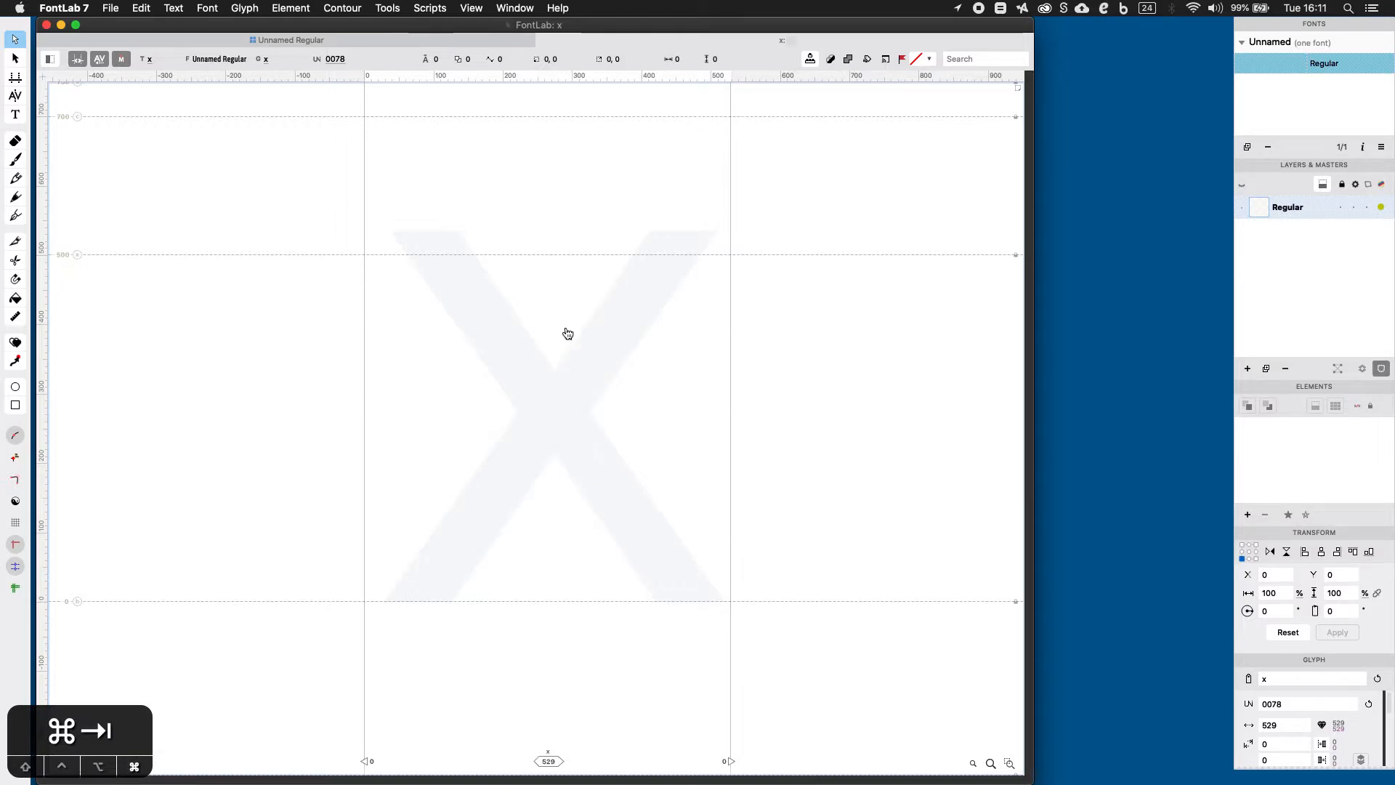
pyautogui.press('super+Tab')
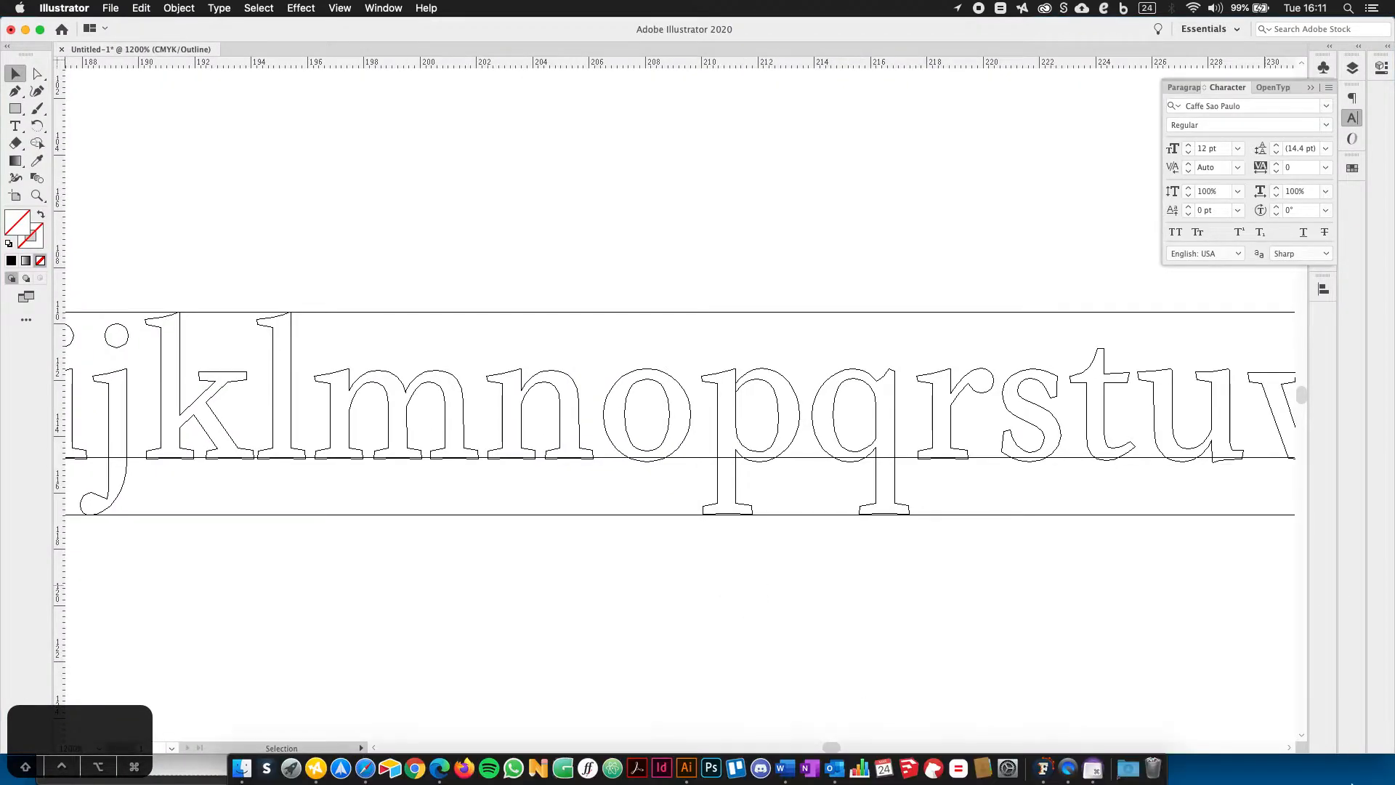
pyautogui.click(1248, 773)
pyautogui.click(1249, 549)
pyautogui.moveTo(996, 499); pyautogui.dragTo(527, 520)
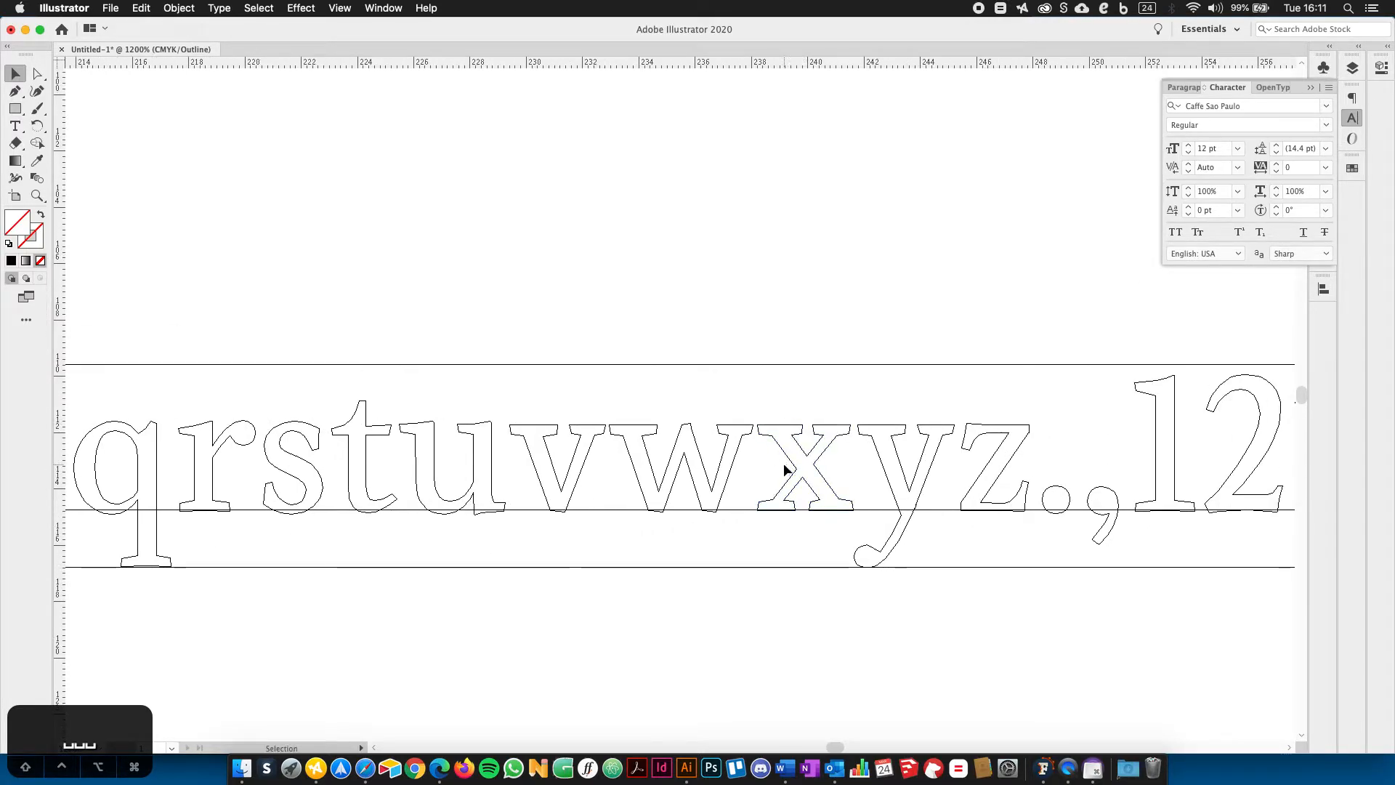
pyautogui.click(787, 465)
pyautogui.press('super+minus')
pyautogui.press('super+minus')
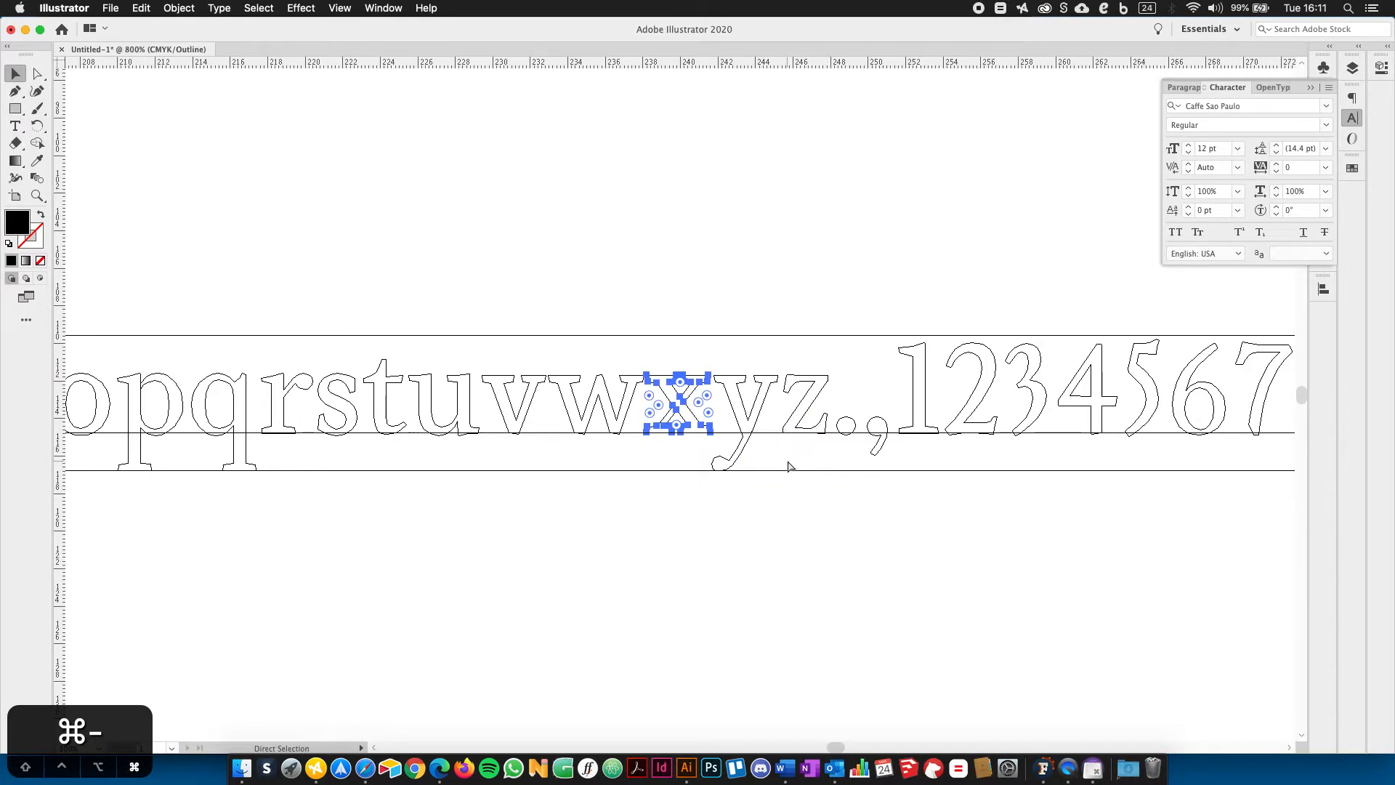
pyautogui.hscroll(-10, 728, 459)
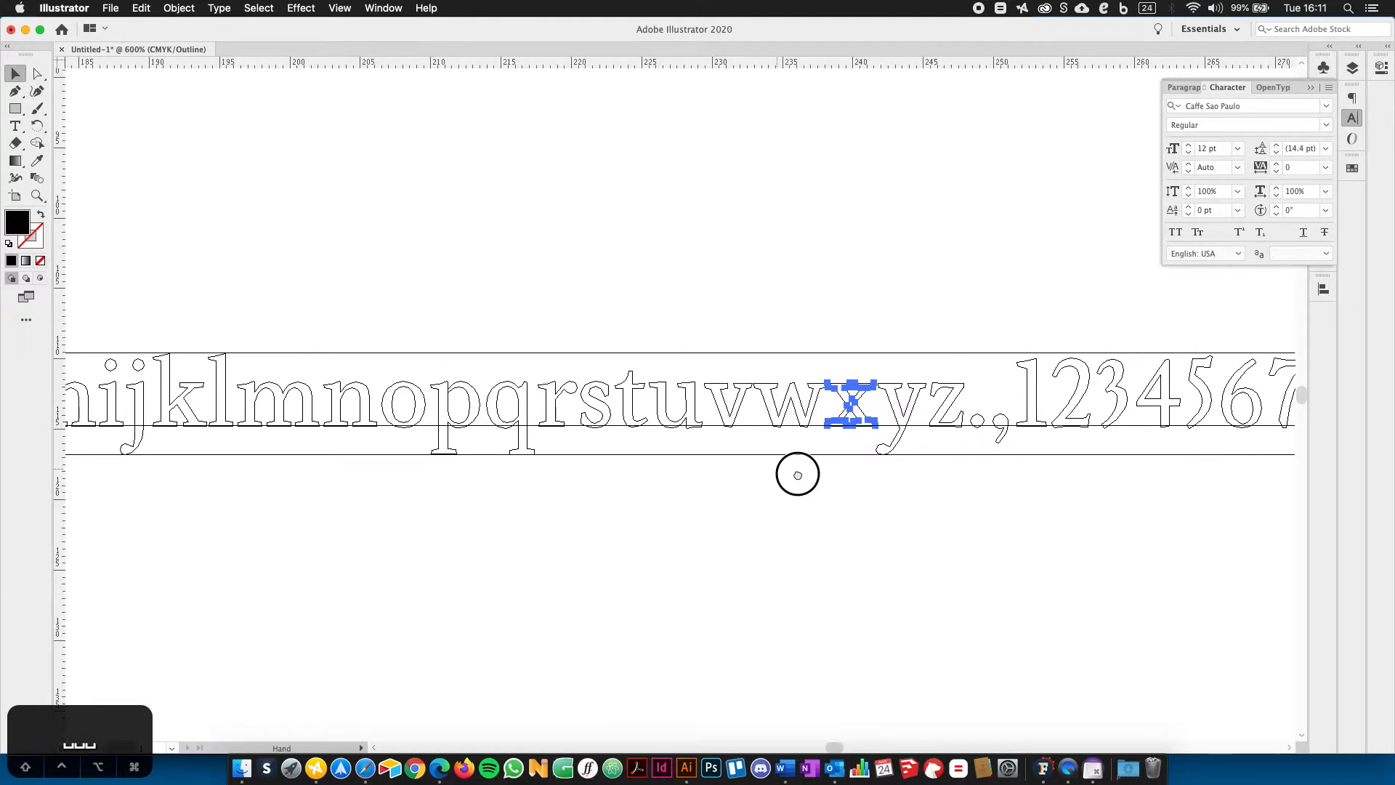
pyautogui.moveTo(375, 421); pyautogui.dragTo(1036, 408)
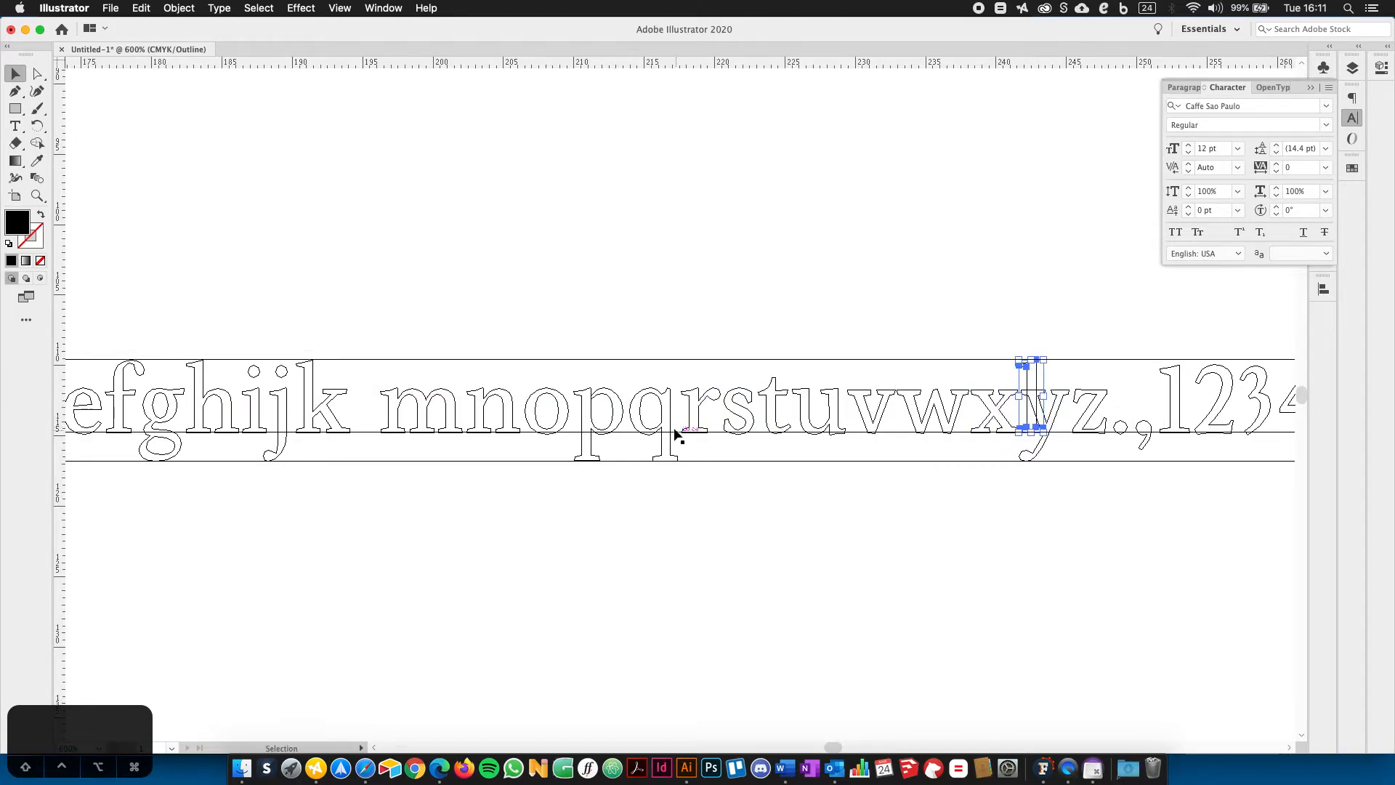
# Move the lowercase q along the baseline to just before the x and show the letters in filled preview instead of outlines.
pyautogui.moveTo(669, 425); pyautogui.dragTo(1010, 416)
pyautogui.press('super+space')
pyautogui.moveTo(942, 318); pyautogui.dragTo(1139, 545)
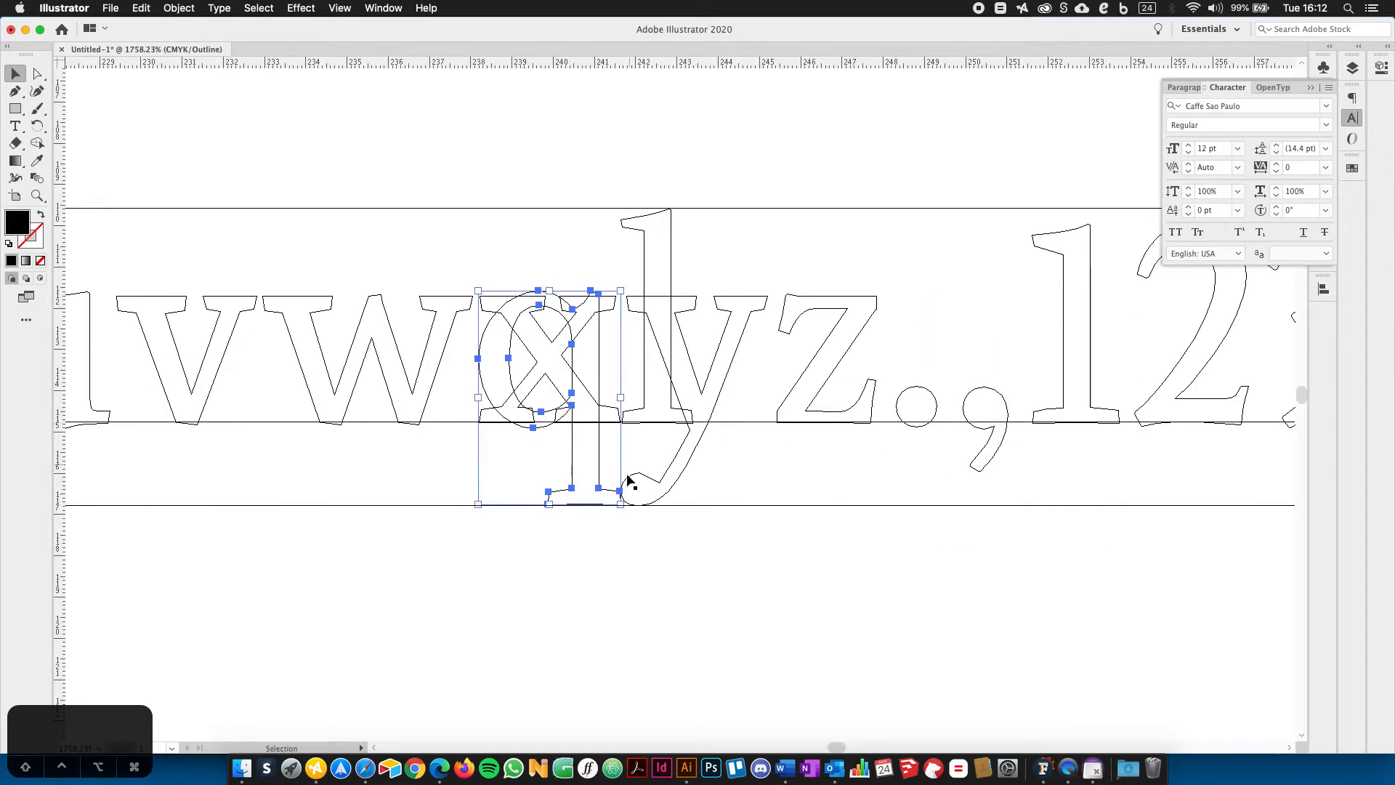
pyautogui.press('super+y')
pyautogui.moveTo(599, 462); pyautogui.dragTo(418, 454)
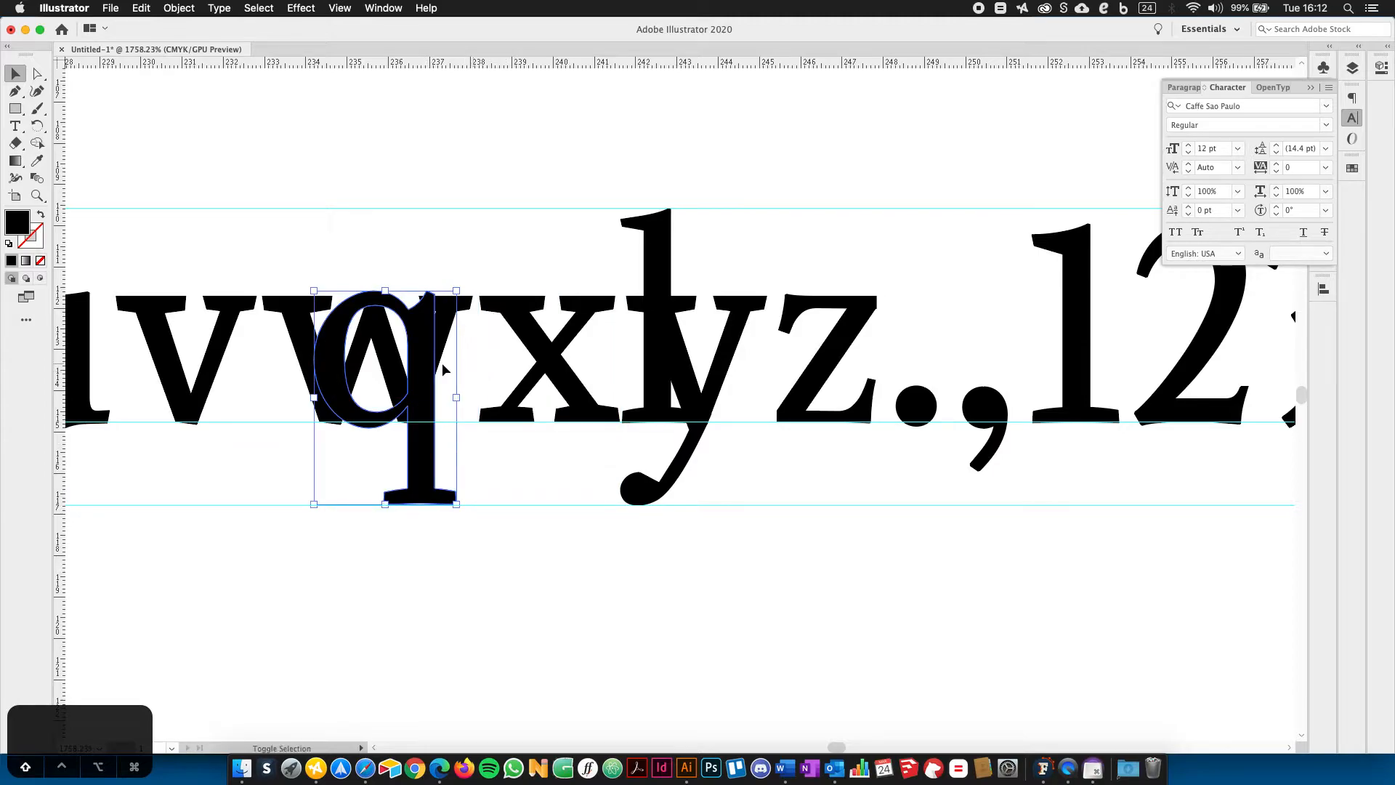
pyautogui.keyDown('shift'); pyautogui.click(534, 355); pyautogui.keyUp('shift')
pyautogui.keyDown('shift'); pyautogui.click(658, 262); pyautogui.keyUp('shift')
pyautogui.click(534, 186)
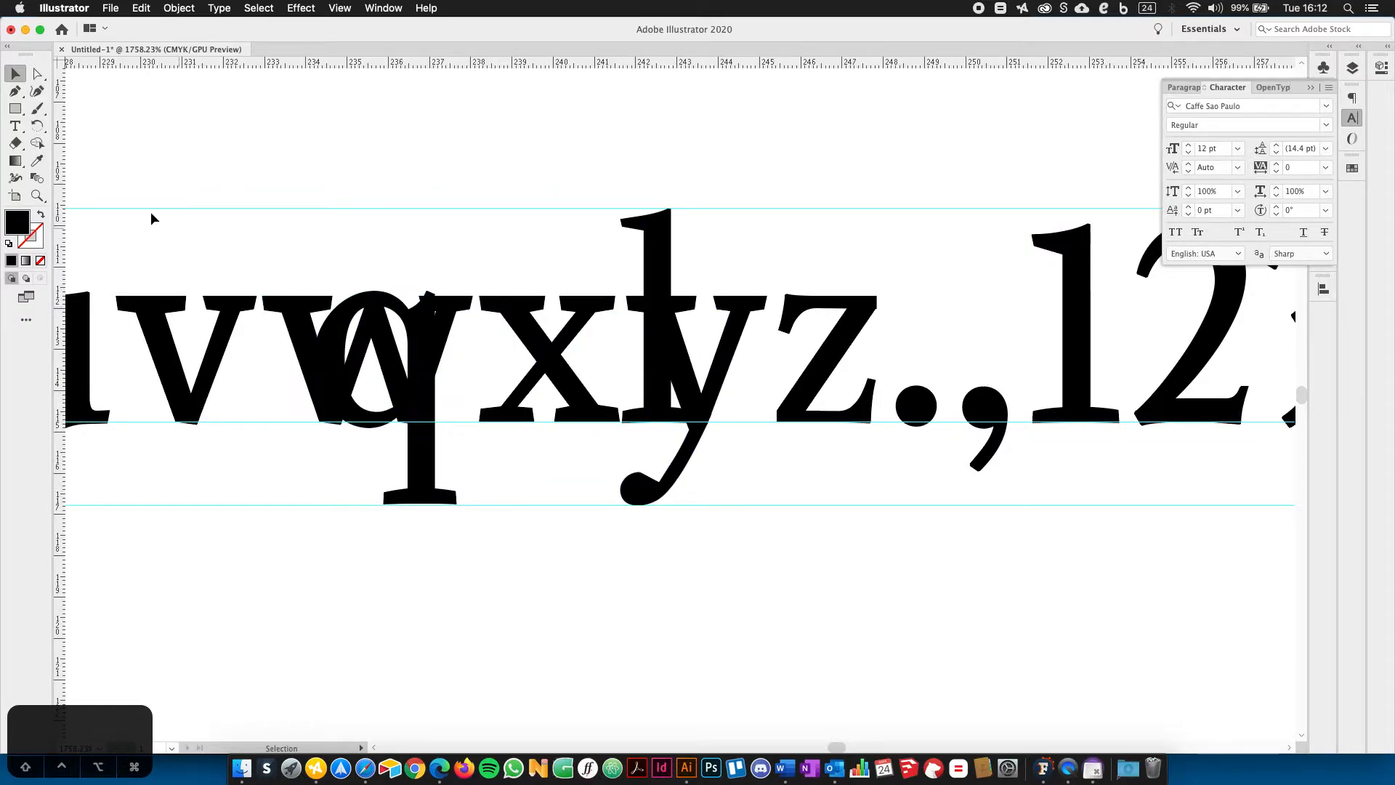
# Draw a narrow filled rectangle through the x, spanning from the ascender guide down to the descender guide.
pyautogui.click(17, 109)
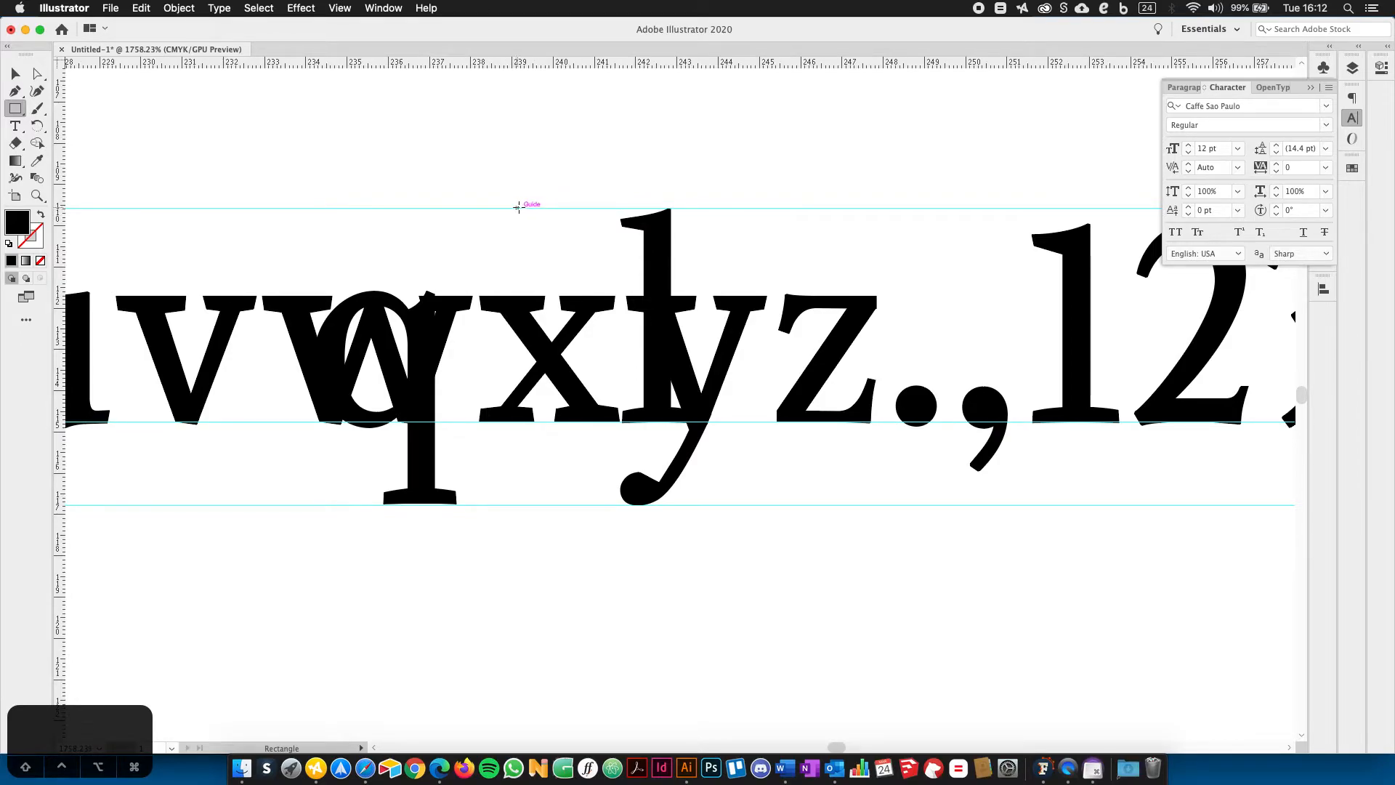
pyautogui.moveTo(521, 209); pyautogui.dragTo(542, 503)
pyautogui.press('v')
# Select the q, x, l and the tall rectangle together and copy them.
pyautogui.click(662, 263)
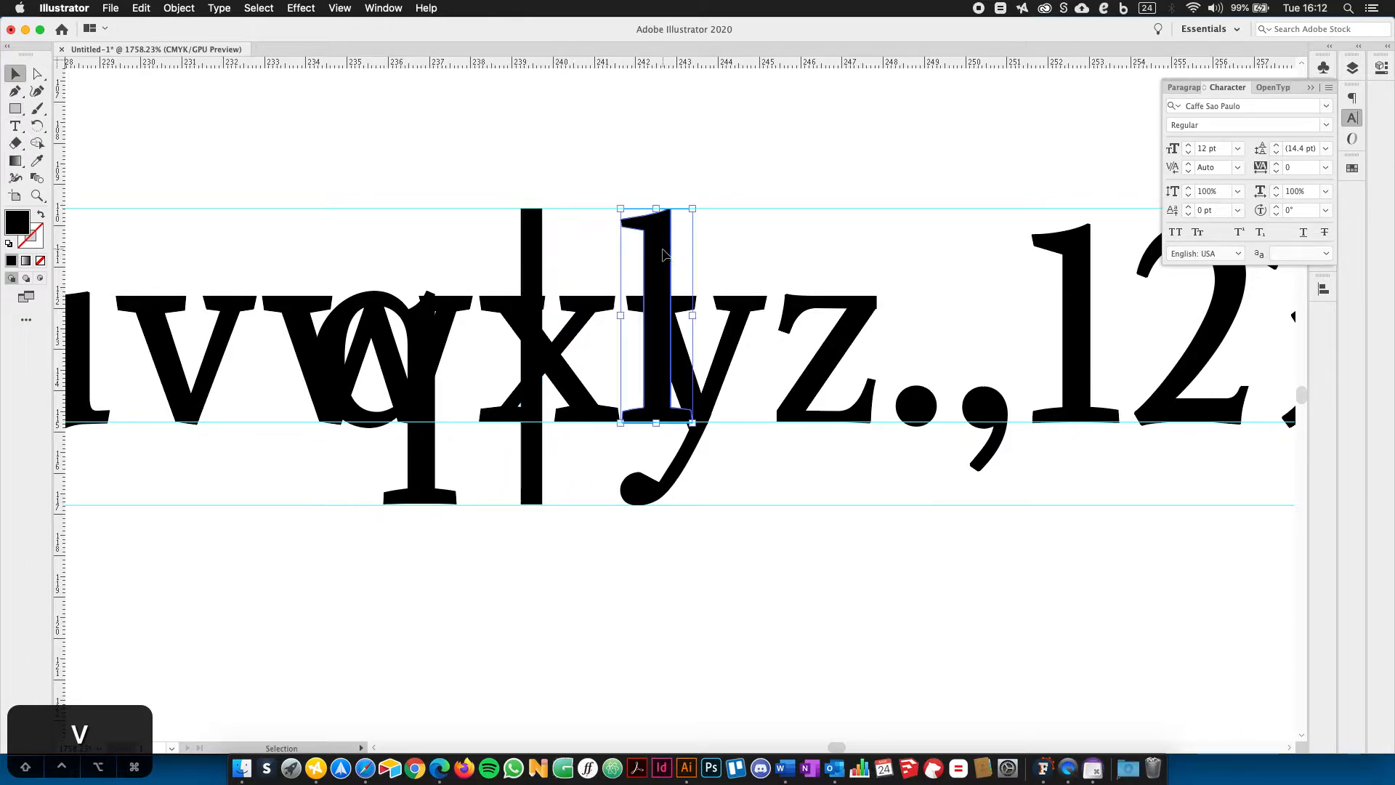
pyautogui.keyDown('shift'); pyautogui.click(583, 325); pyautogui.keyUp('shift')
pyautogui.keyDown('shift'); pyautogui.click(424, 473); pyautogui.keyUp('shift')
pyautogui.keyDown('shift'); pyautogui.click(534, 463); pyautogui.keyUp('shift')
pyautogui.click(534, 463)
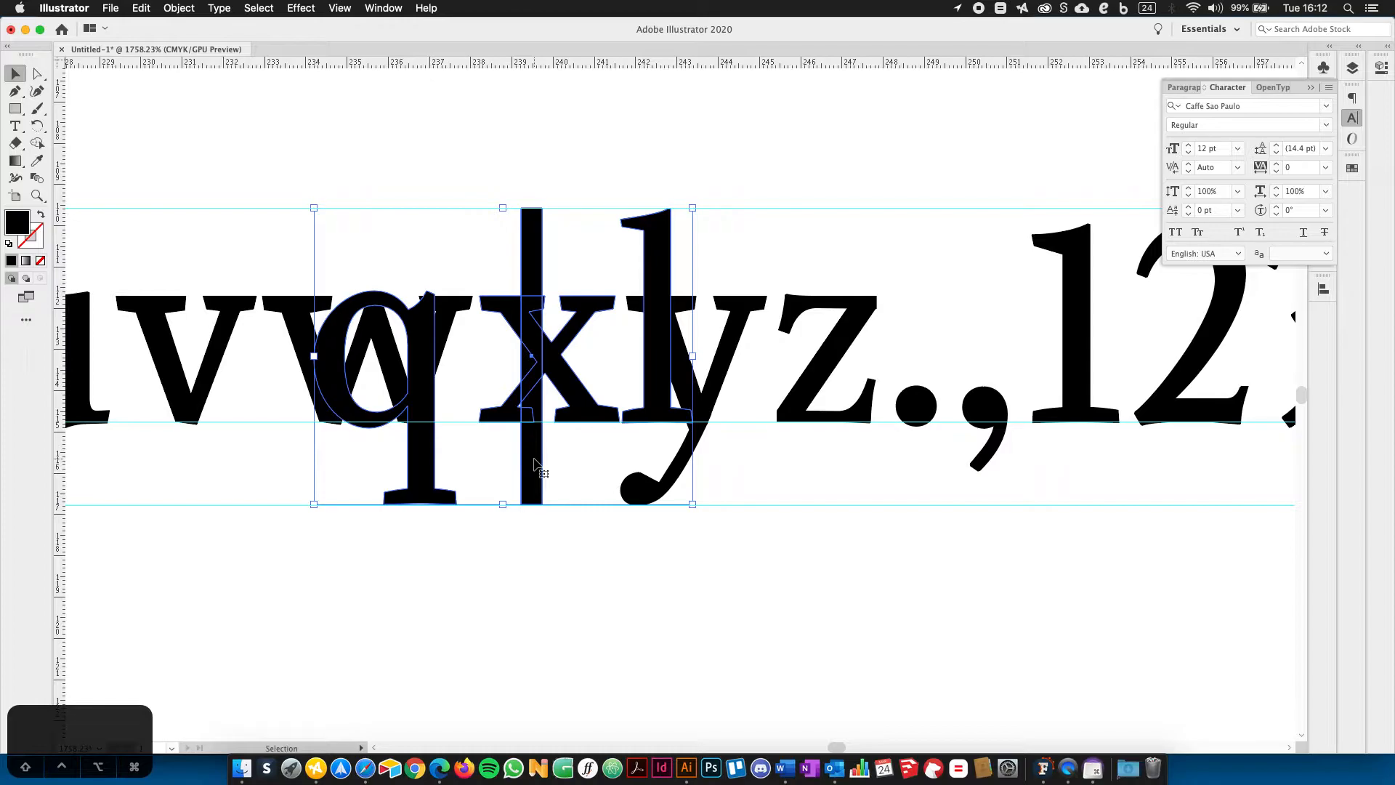
pyautogui.press('a')
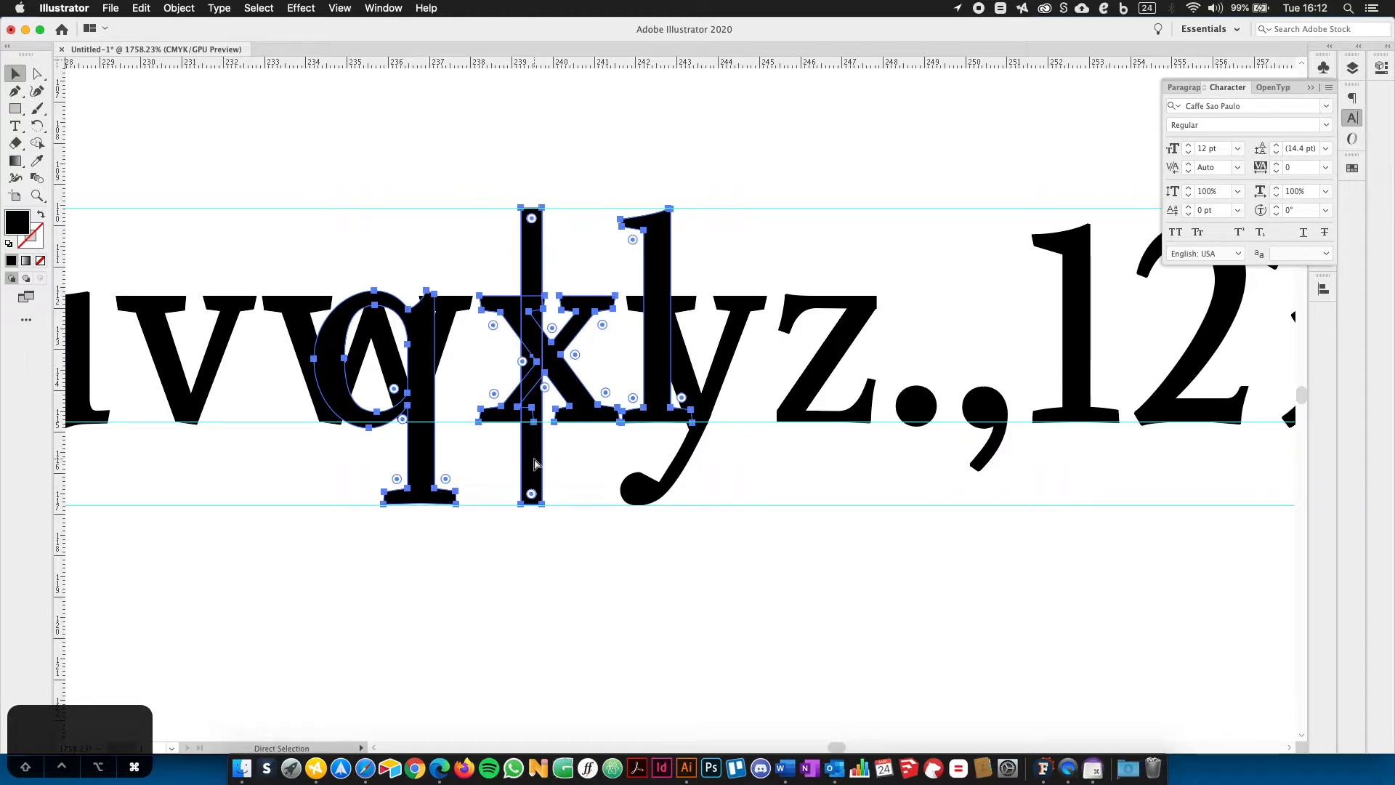
pyautogui.press('super+c')
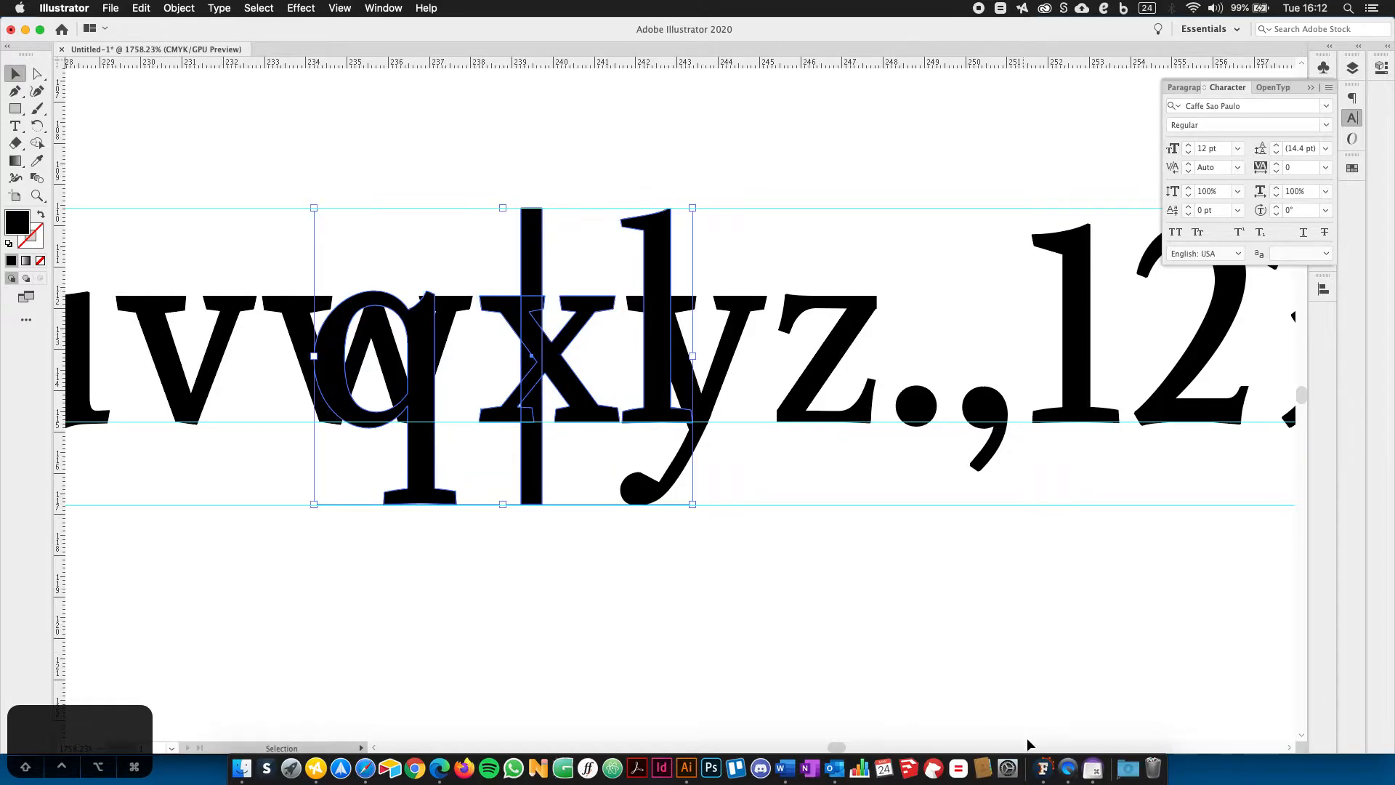
# Switch to FontLab 7 and paste the copied artwork into the x glyph.
pyautogui.click(1044, 770)
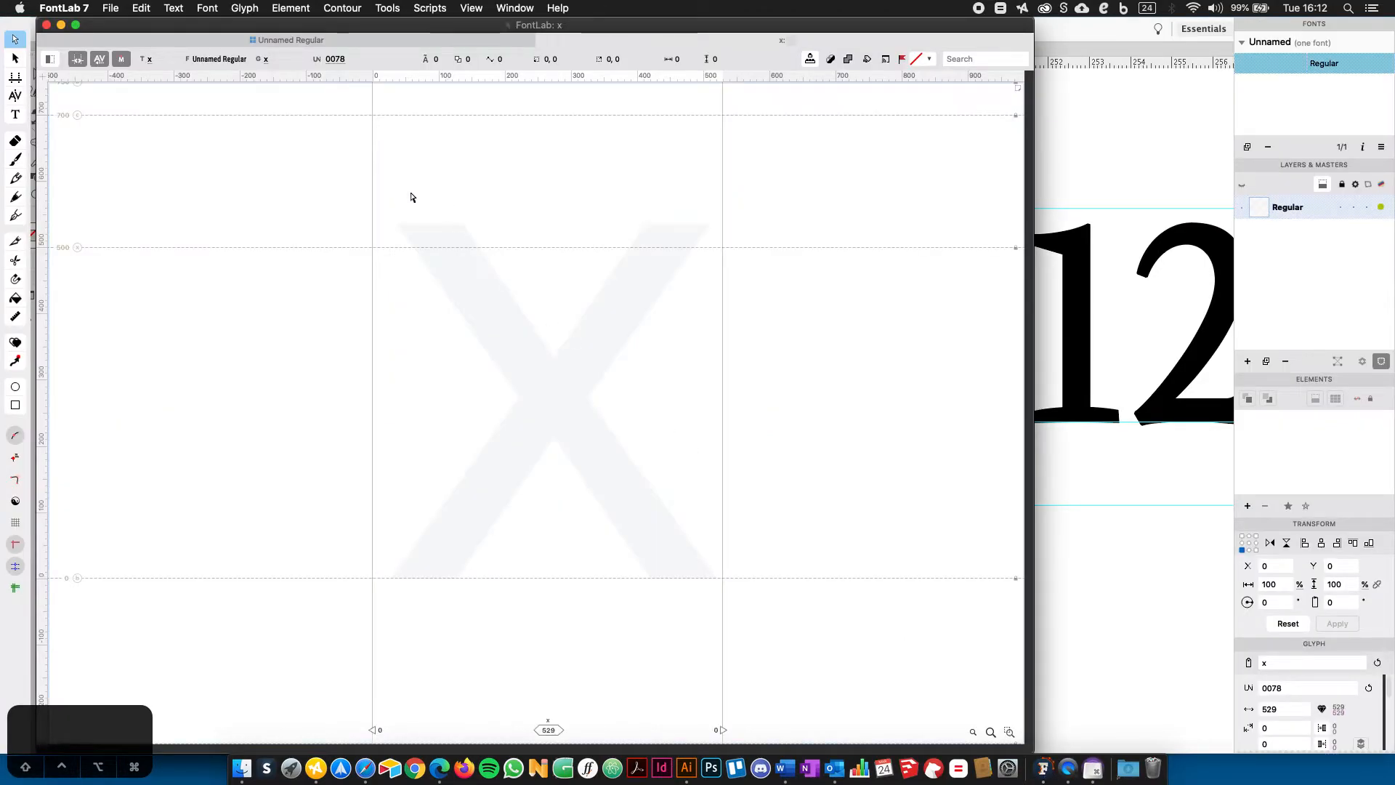
pyautogui.click(143, 10)
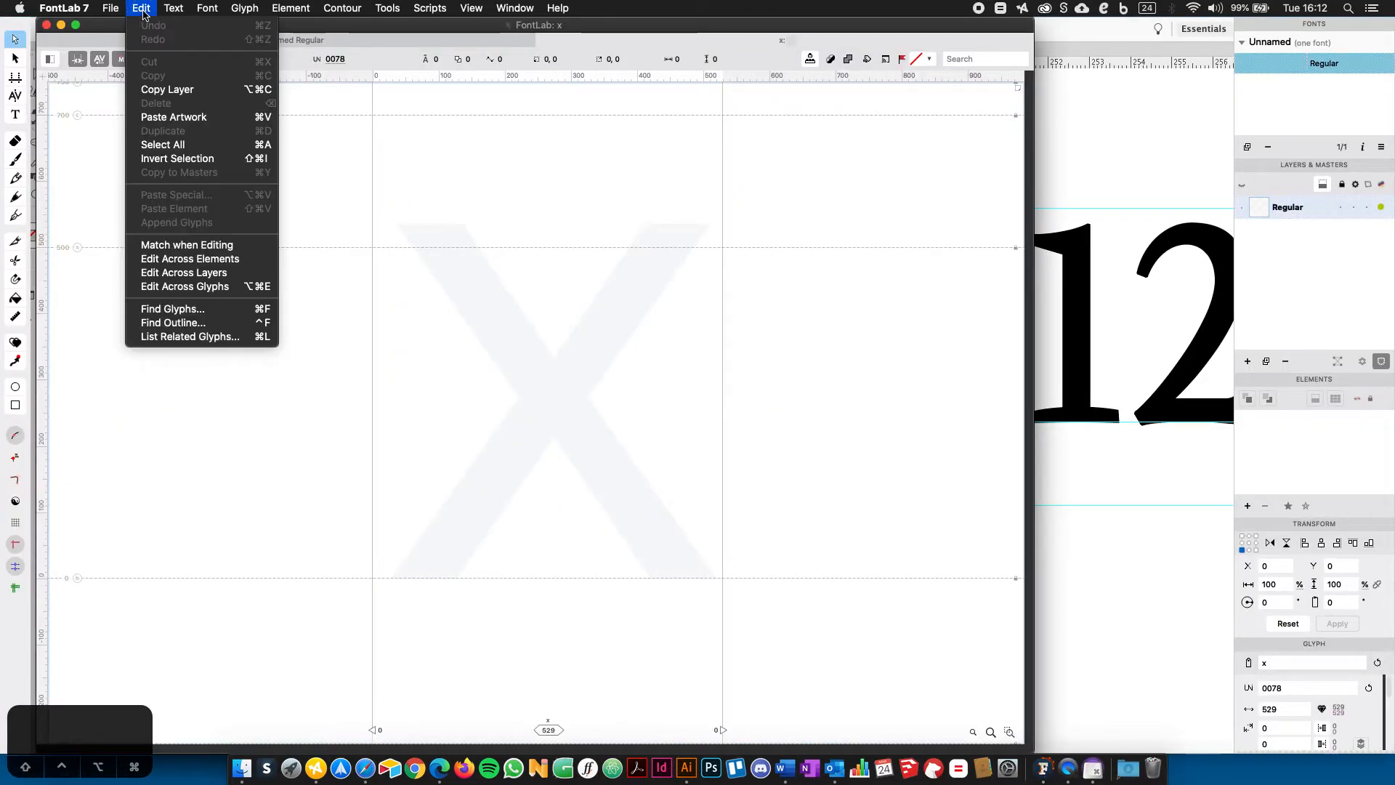
pyautogui.click(188, 118)
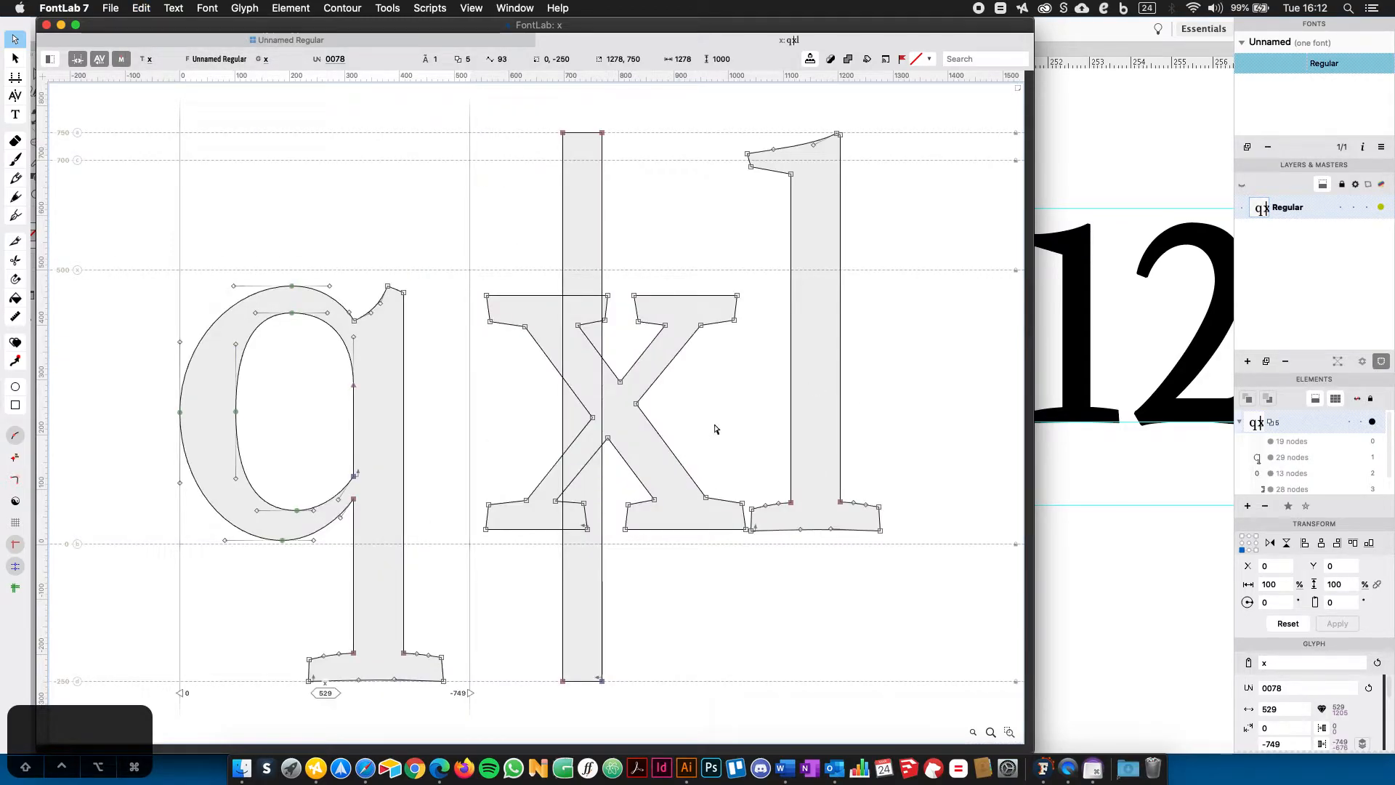
pyautogui.press('space')
pyautogui.moveTo(729, 424); pyautogui.dragTo(668, 429)
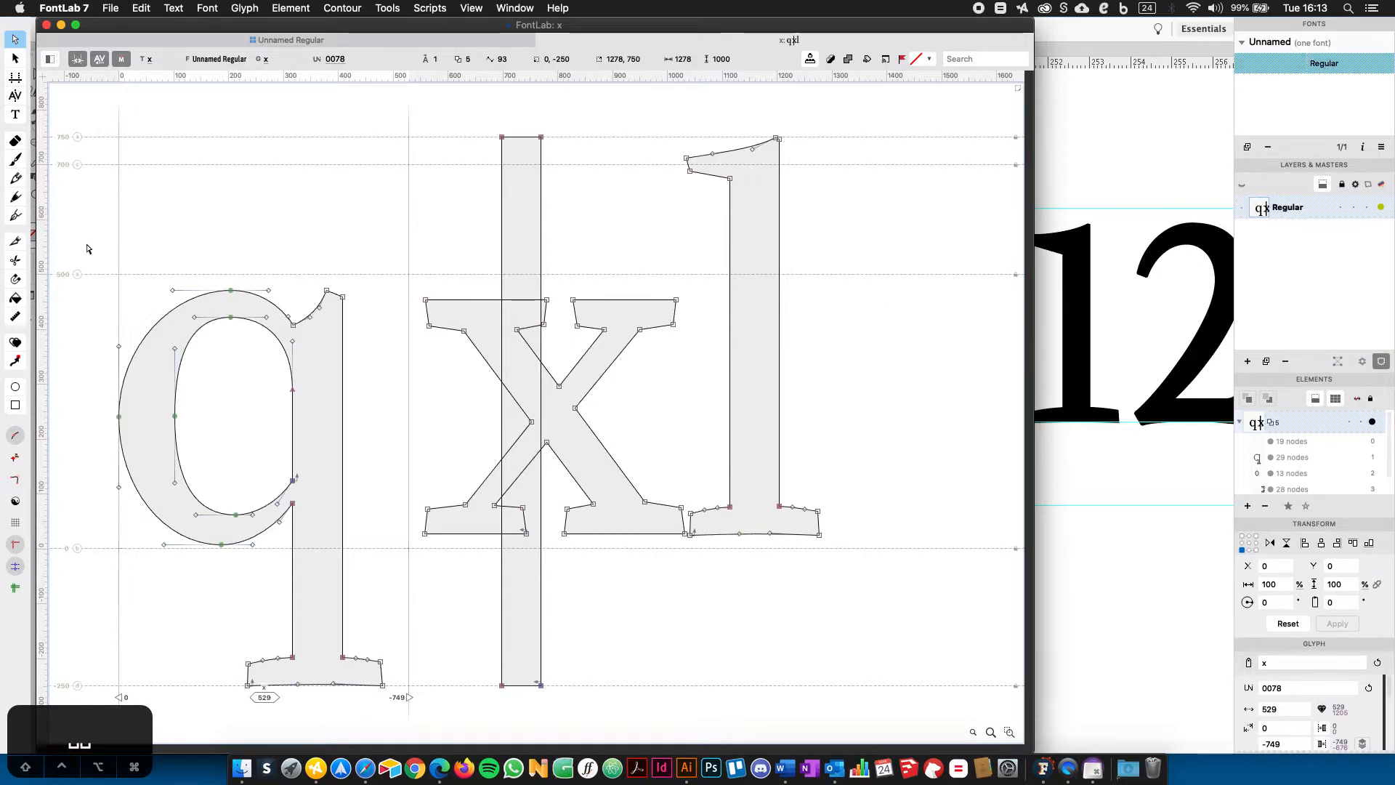
# Measure the vertical distance from the descender line up to the foot of the x.
pyautogui.click(14, 318)
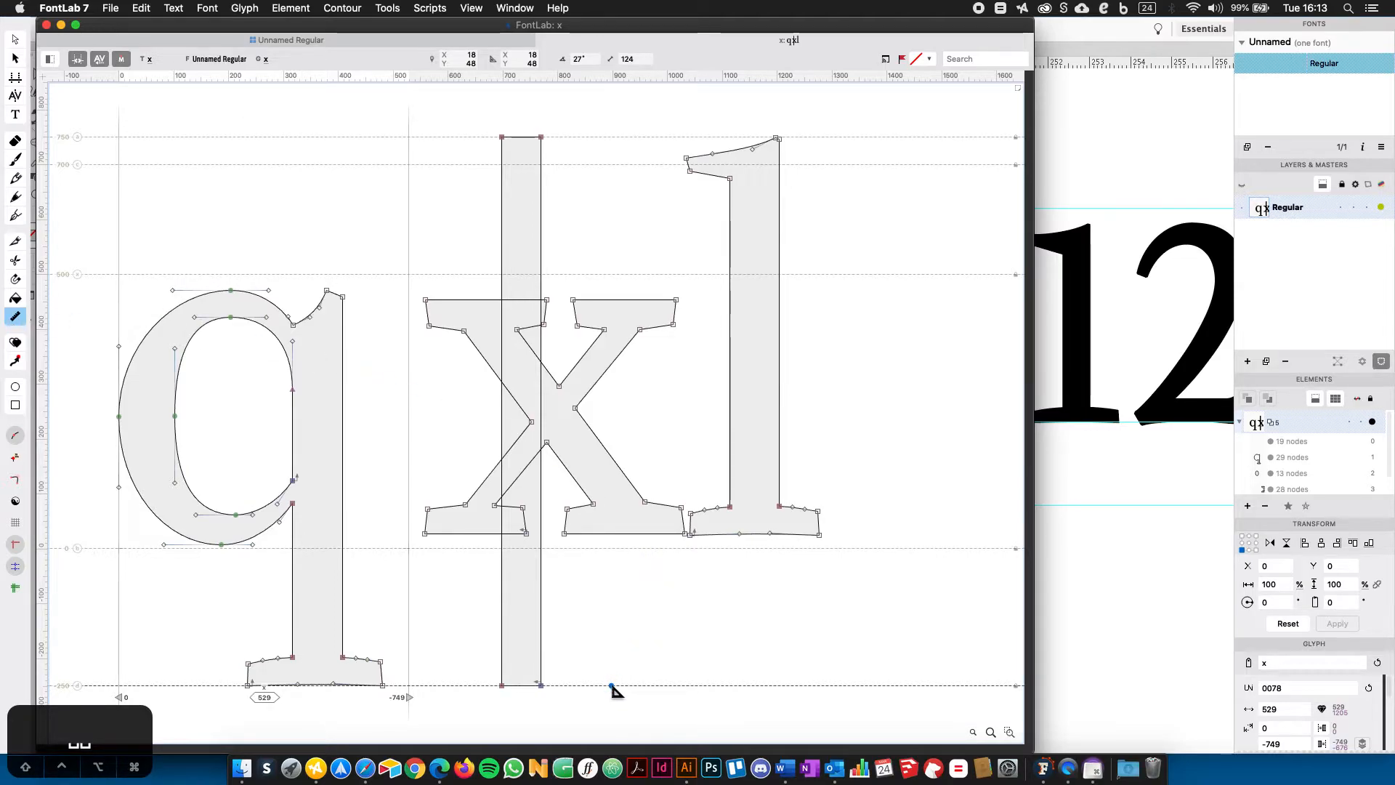
pyautogui.click(586, 677)
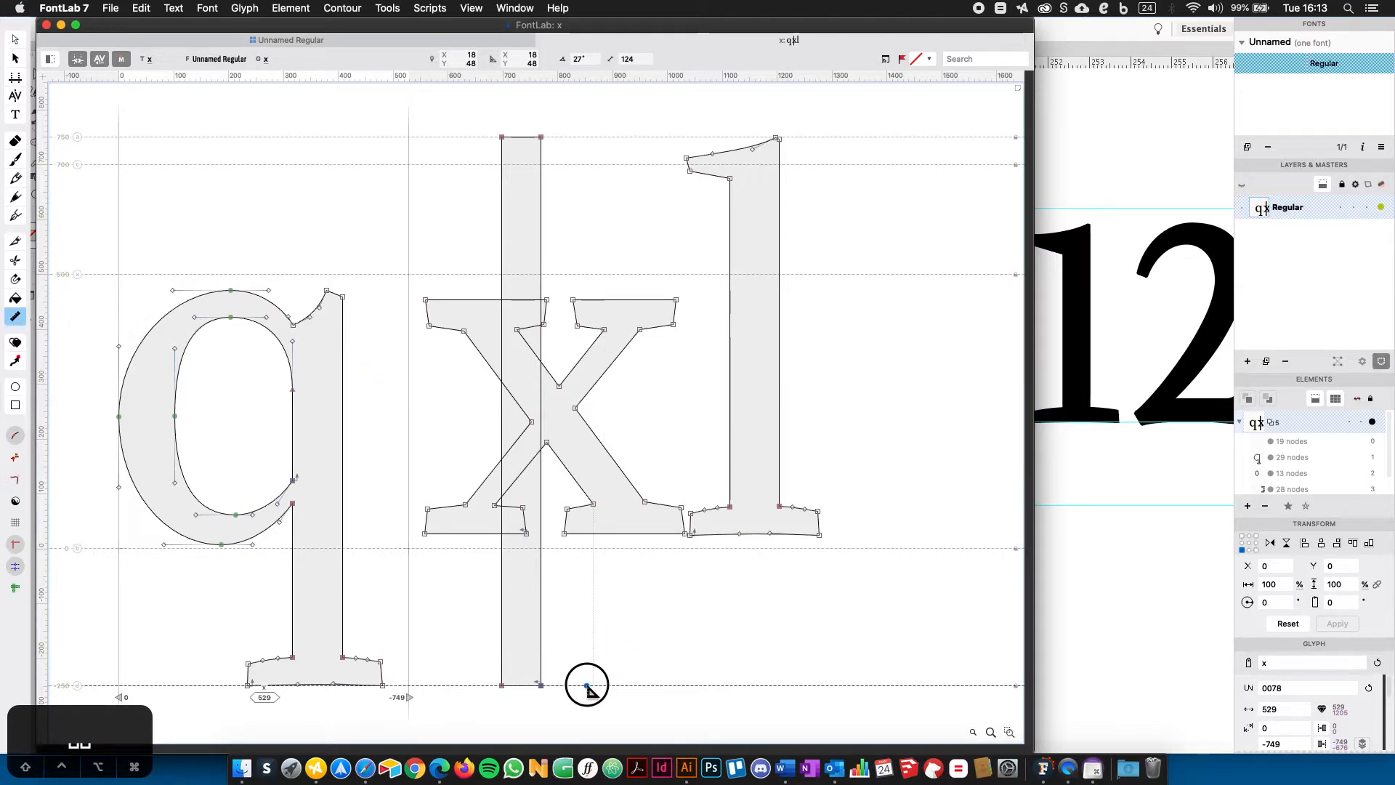
pyautogui.moveTo(587, 677); pyautogui.dragTo(586, 533)
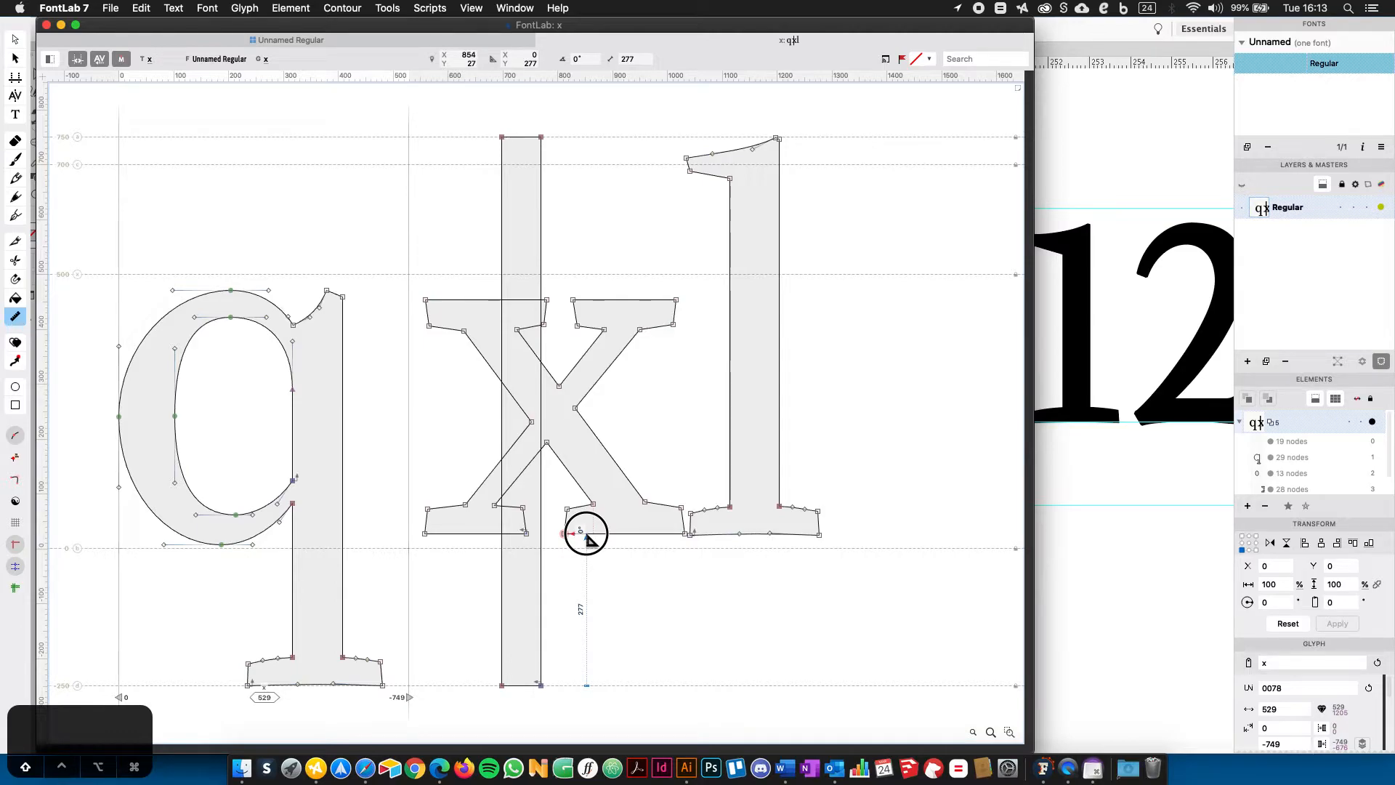
pyautogui.moveTo(587, 536); pyautogui.dragTo(588, 538)
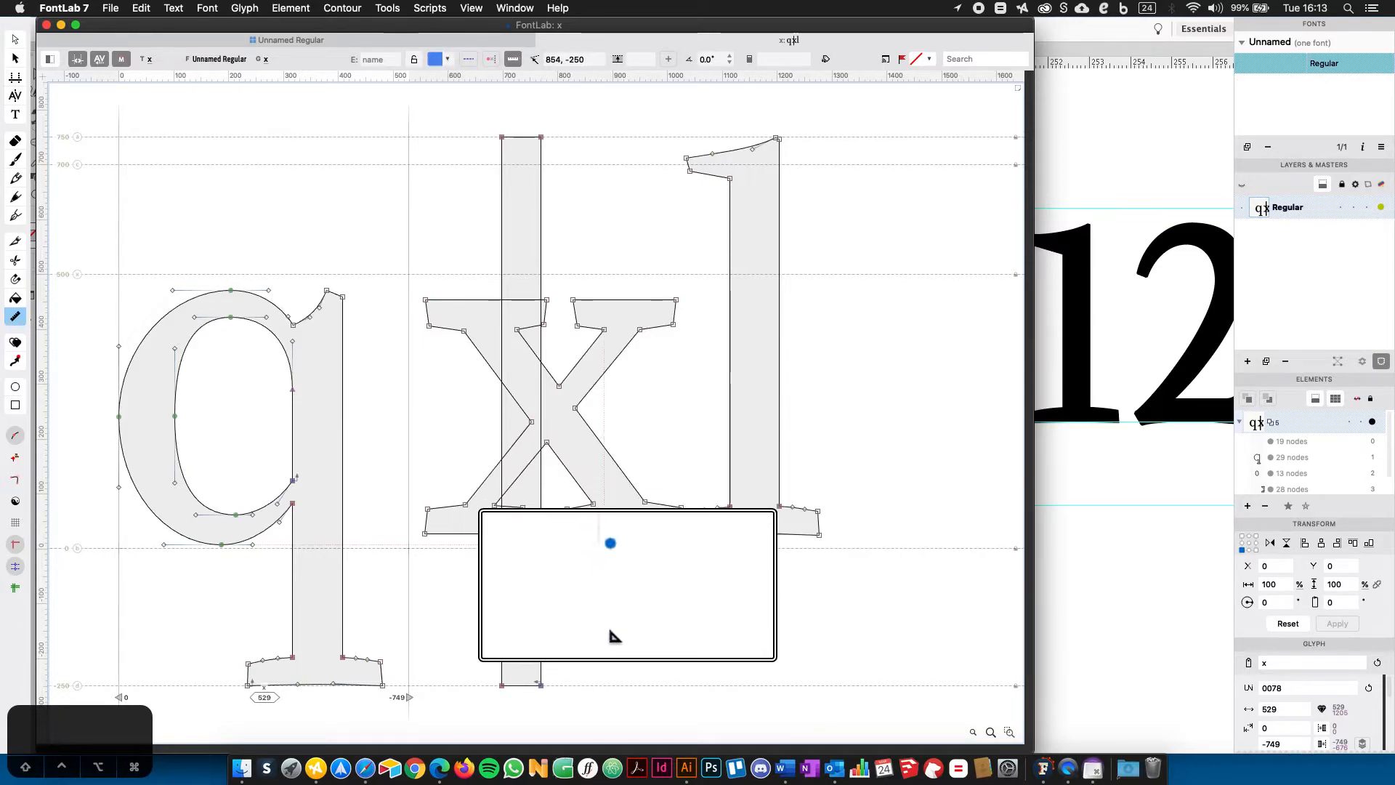
pyautogui.moveTo(604, 685); pyautogui.dragTo(604, 532)
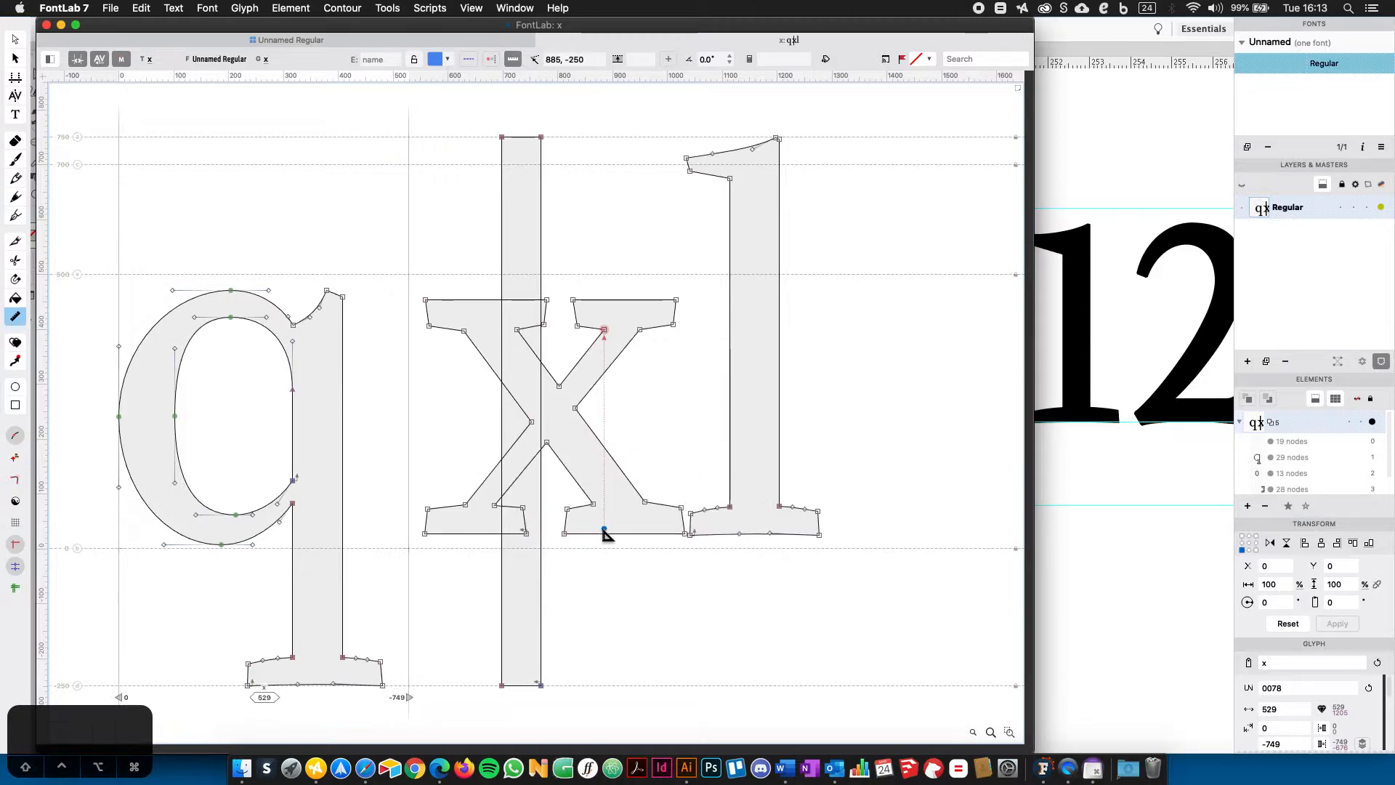
pyautogui.moveTo(616, 686); pyautogui.dragTo(616, 535)
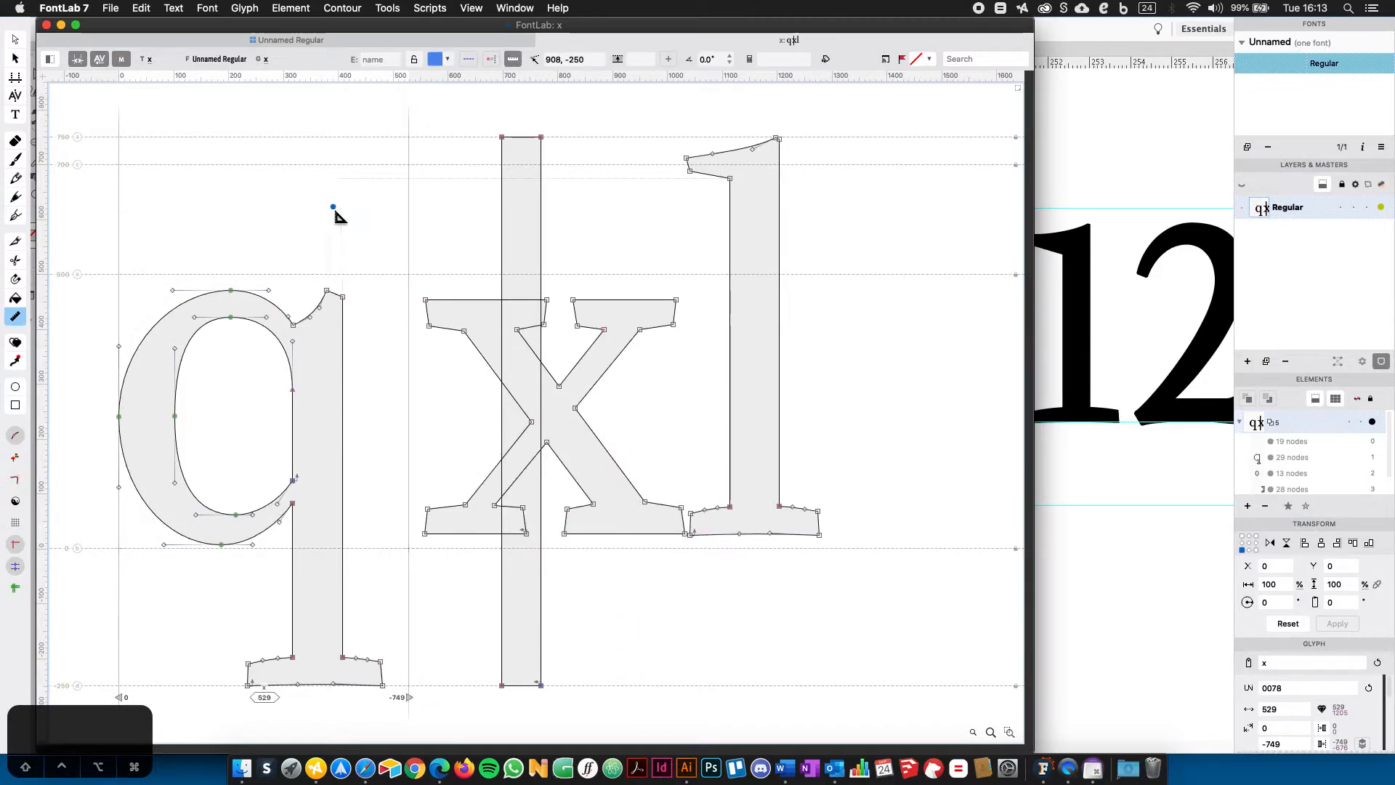
# Review the Font Dimensions of the Regular master in Font Info and close it without changes.
pyautogui.click(280, 9)
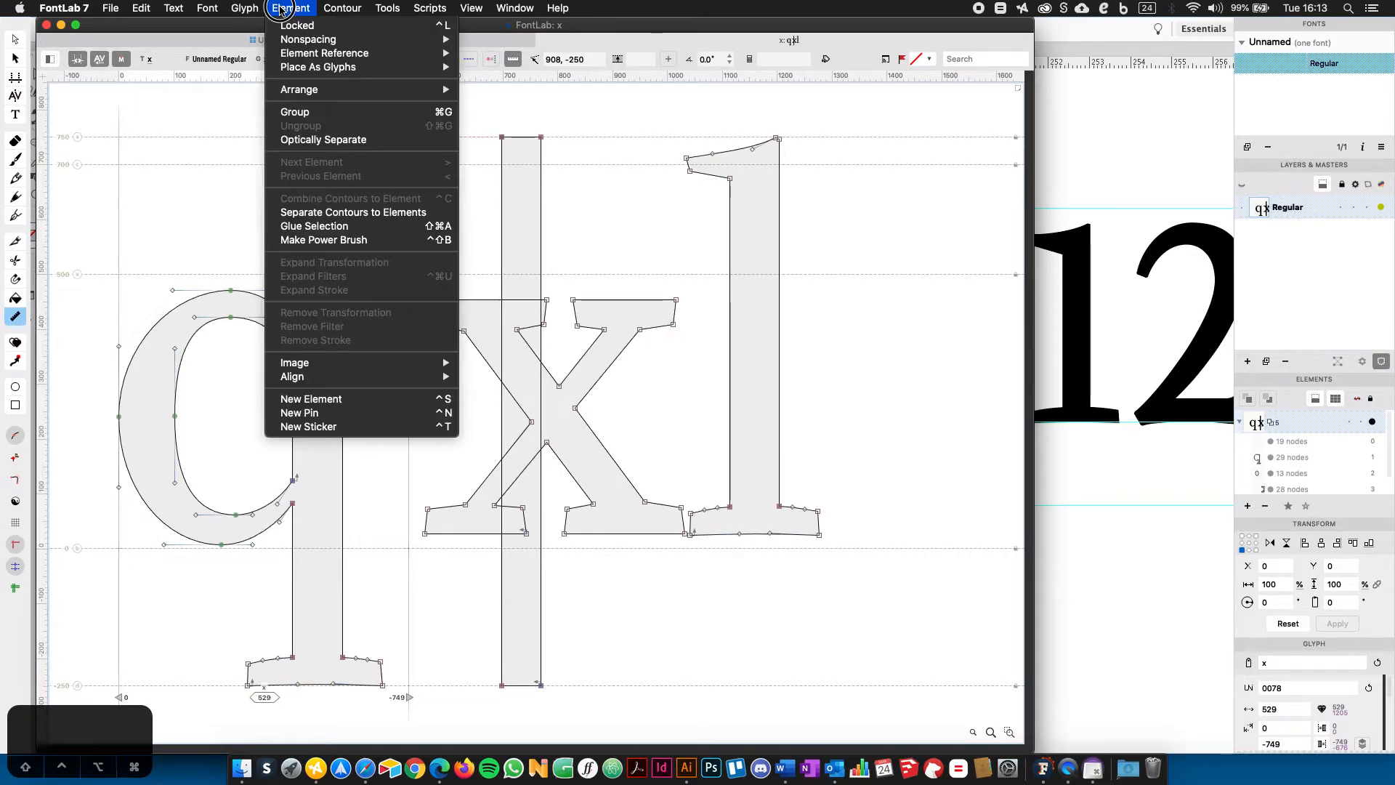
pyautogui.moveTo(106, 7)
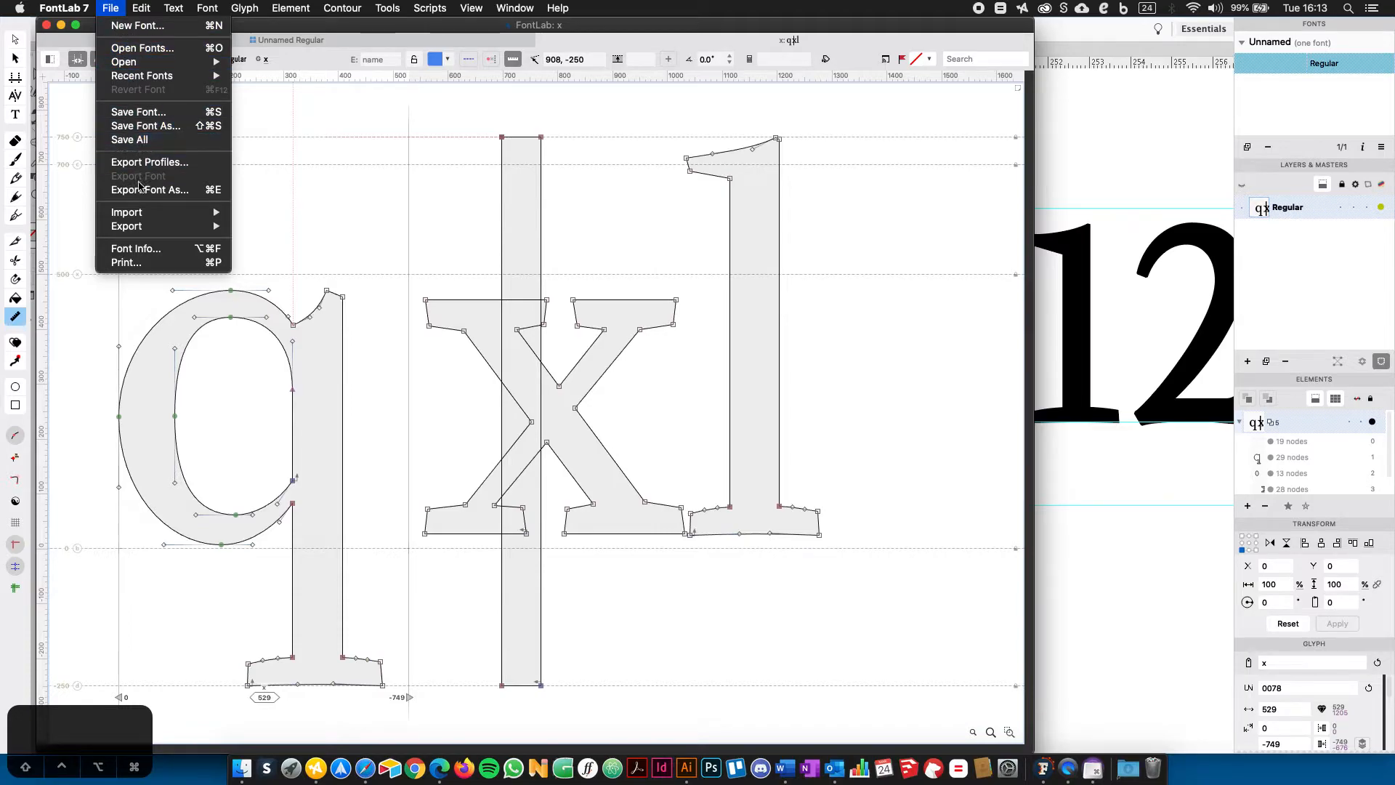
pyautogui.click(152, 250)
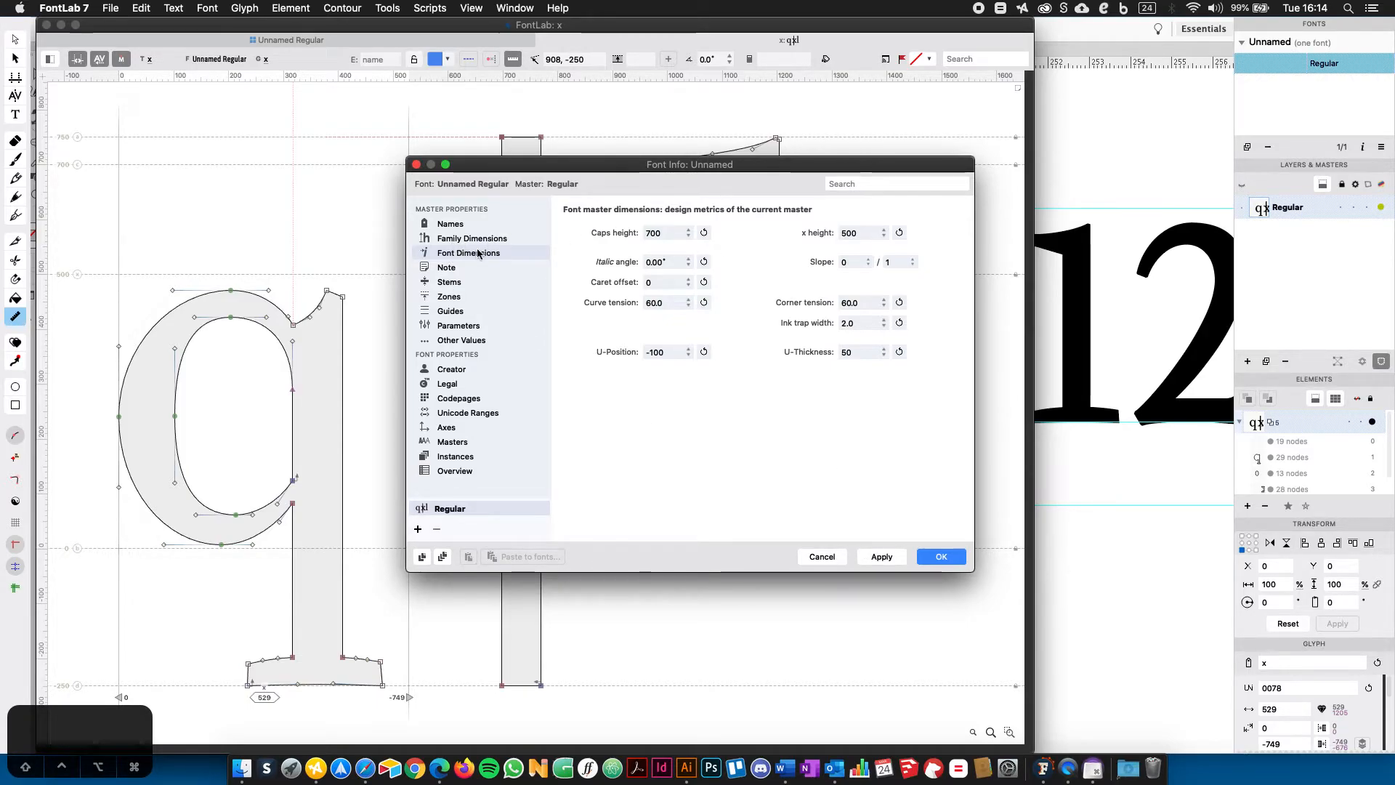
pyautogui.click(827, 560)
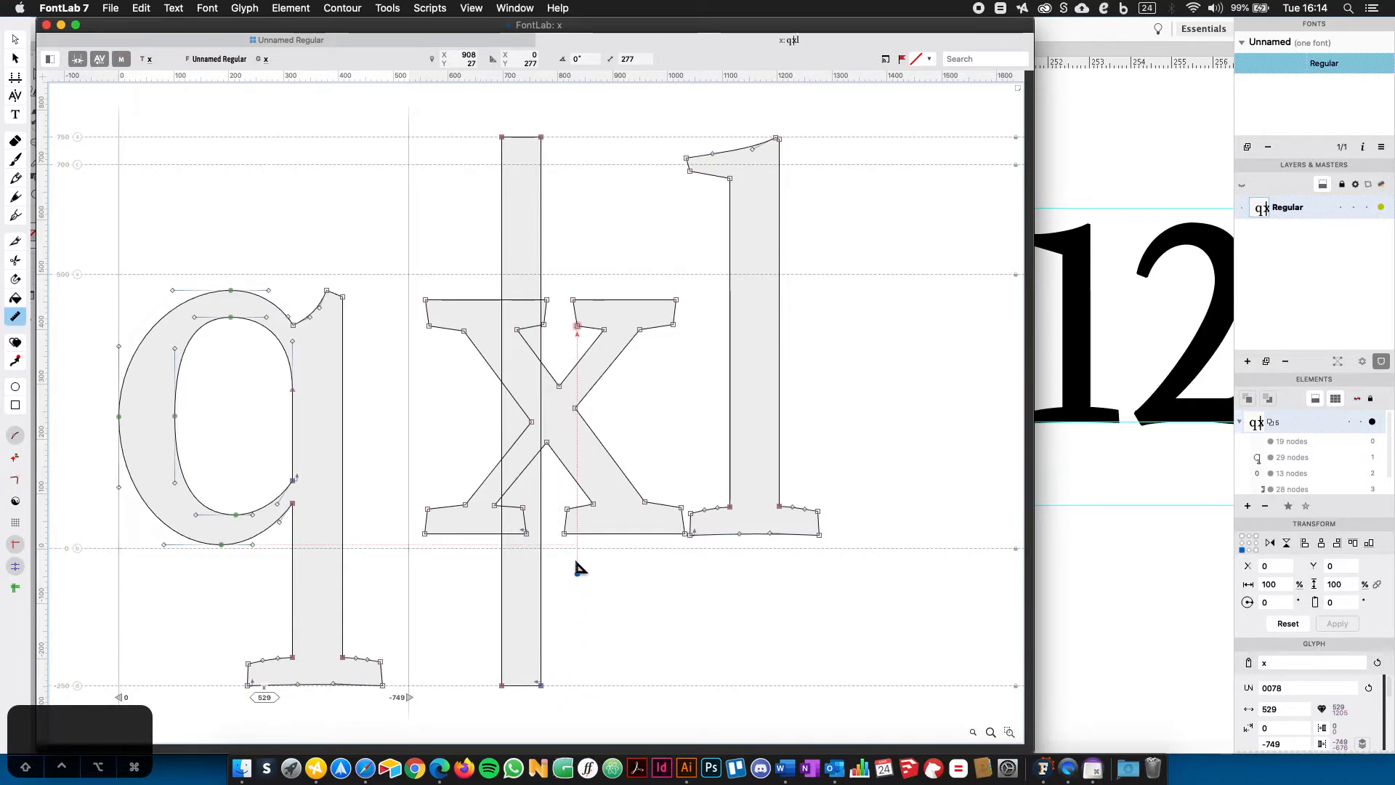
# Measure the vertical distance from the foot of the x up to the ascender line.
pyautogui.moveTo(588, 686); pyautogui.dragTo(590, 139)
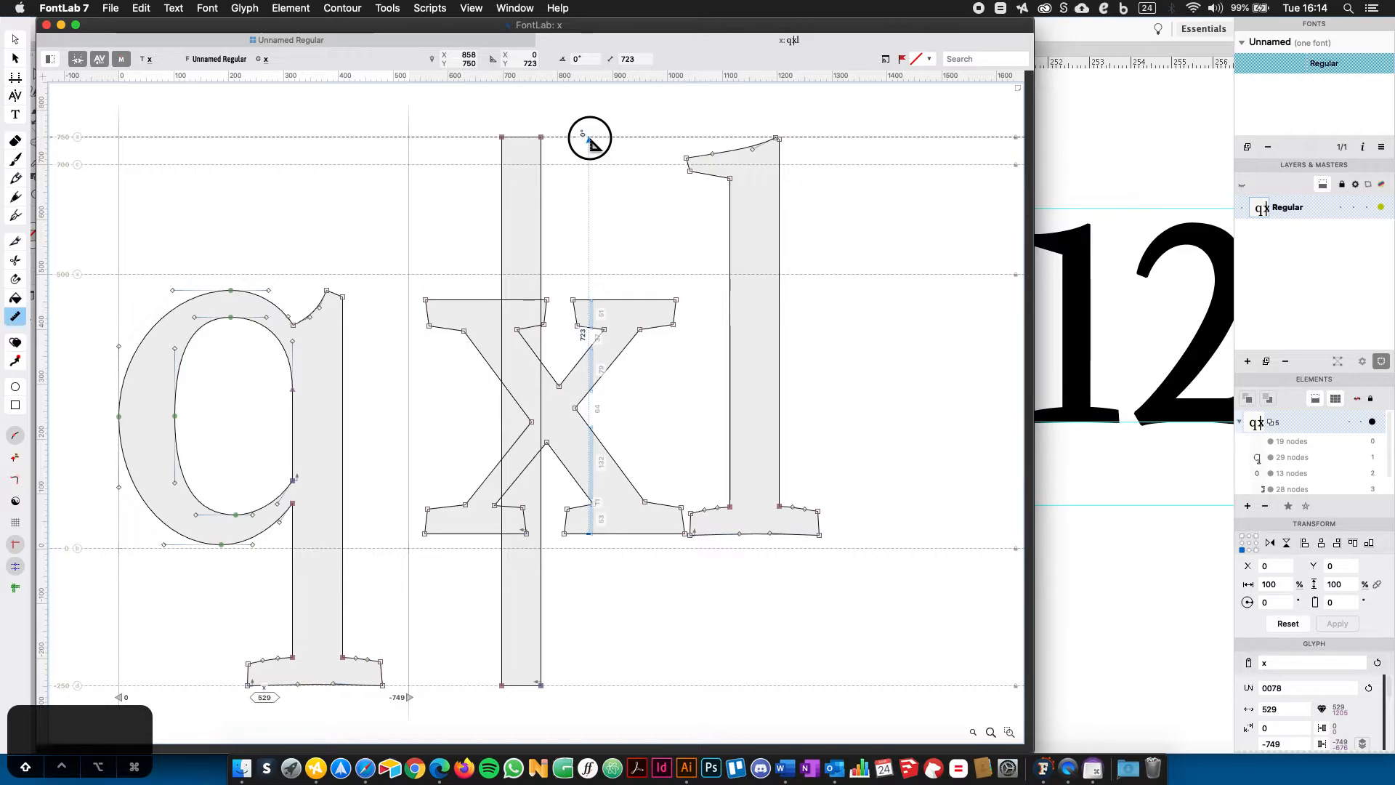
# Measure the vertical distance between the descender line and the foot of the x once more.
pyautogui.moveTo(590, 139); pyautogui.dragTo(590, 138)
pyautogui.moveTo(594, 685); pyautogui.dragTo(625, 538)
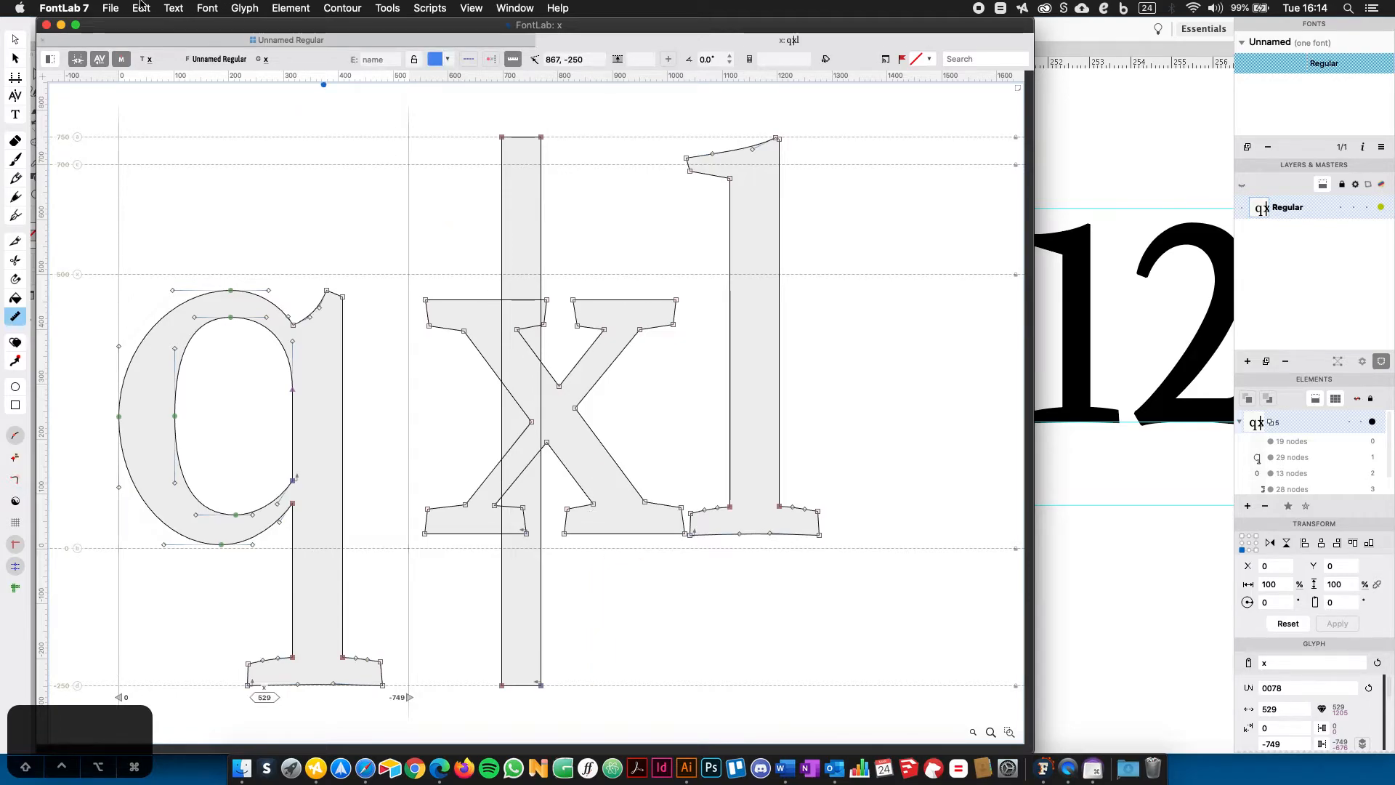
# Set the Descender to -277 in the Family Dimensions of Font Info.
pyautogui.click(111, 8)
pyautogui.click(136, 248)
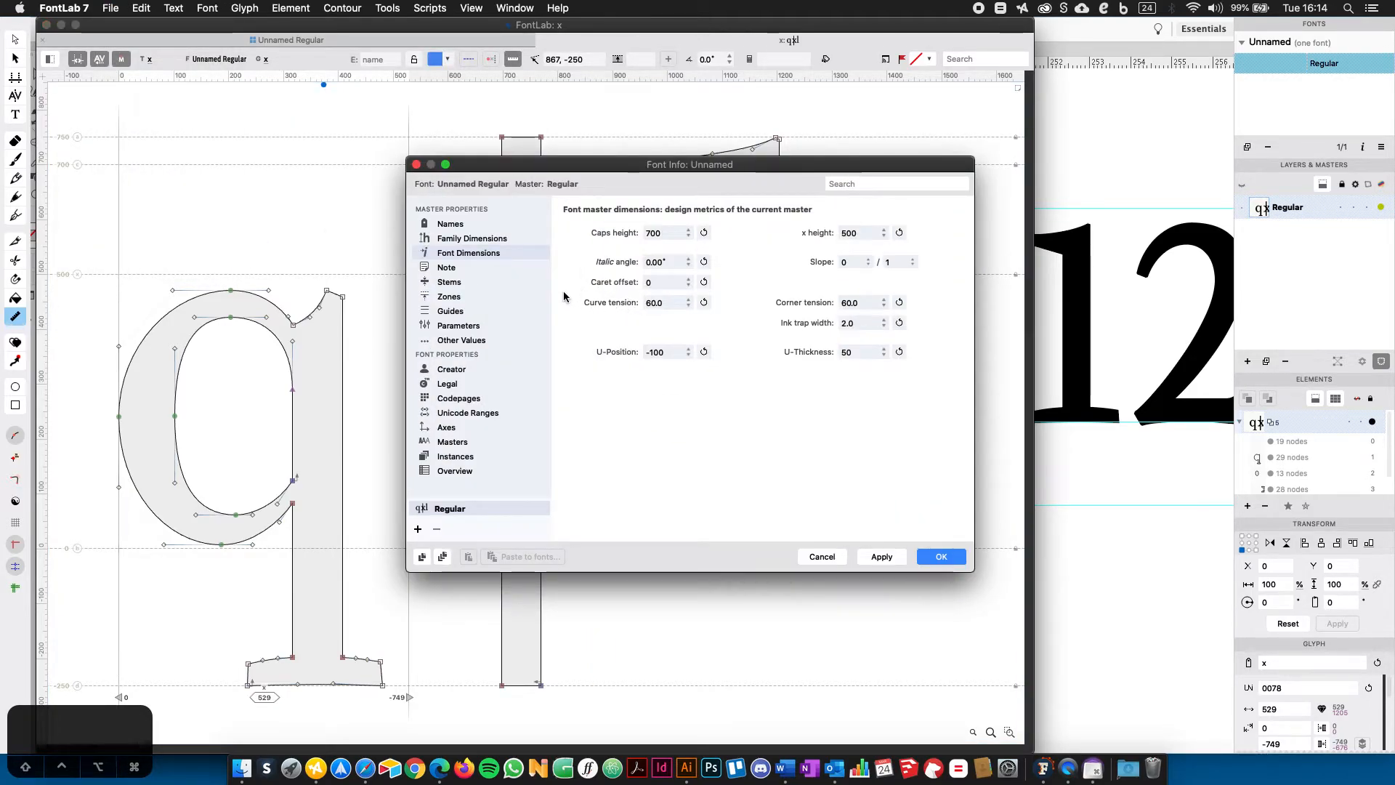
pyautogui.click(452, 240)
pyautogui.click(863, 275)
pyautogui.press('BackSpace')
pyautogui.press('BackSpace')
pyautogui.press('BackSpace')
pyautogui.write('277')
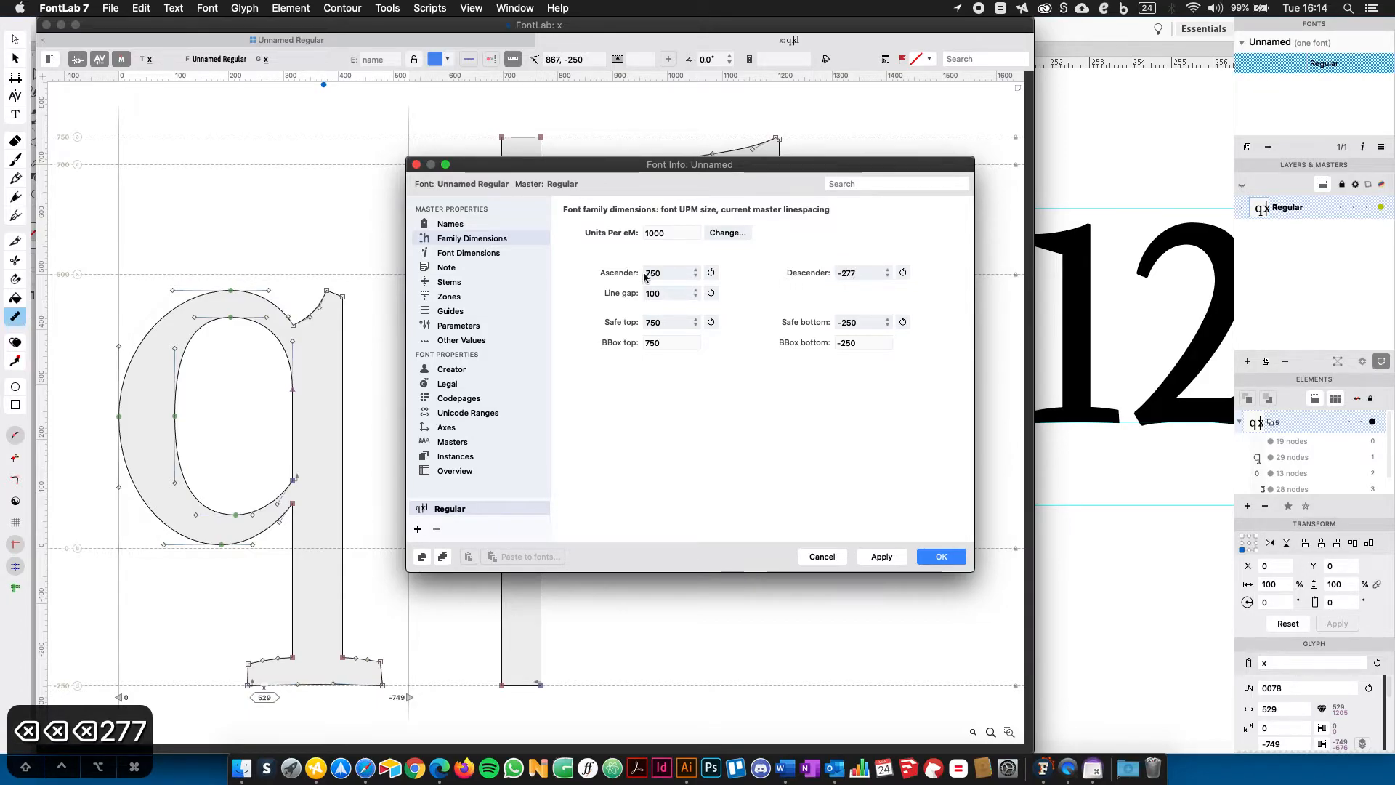
# Set the Ascender to 723 in the family dimensions and accept the changes.
pyautogui.moveTo(680, 271); pyautogui.dragTo(624, 265)
pyautogui.write('723')
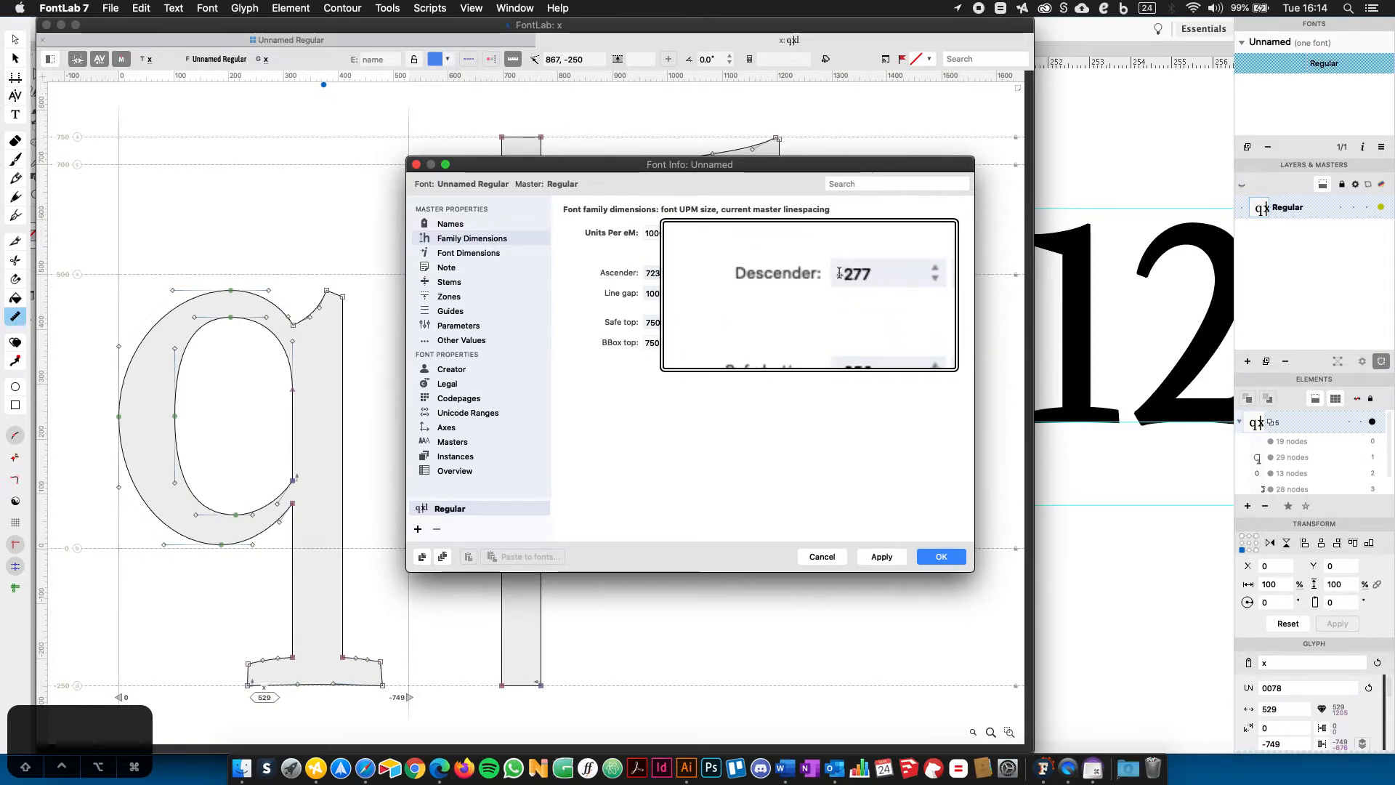
pyautogui.press('alt+super+8')
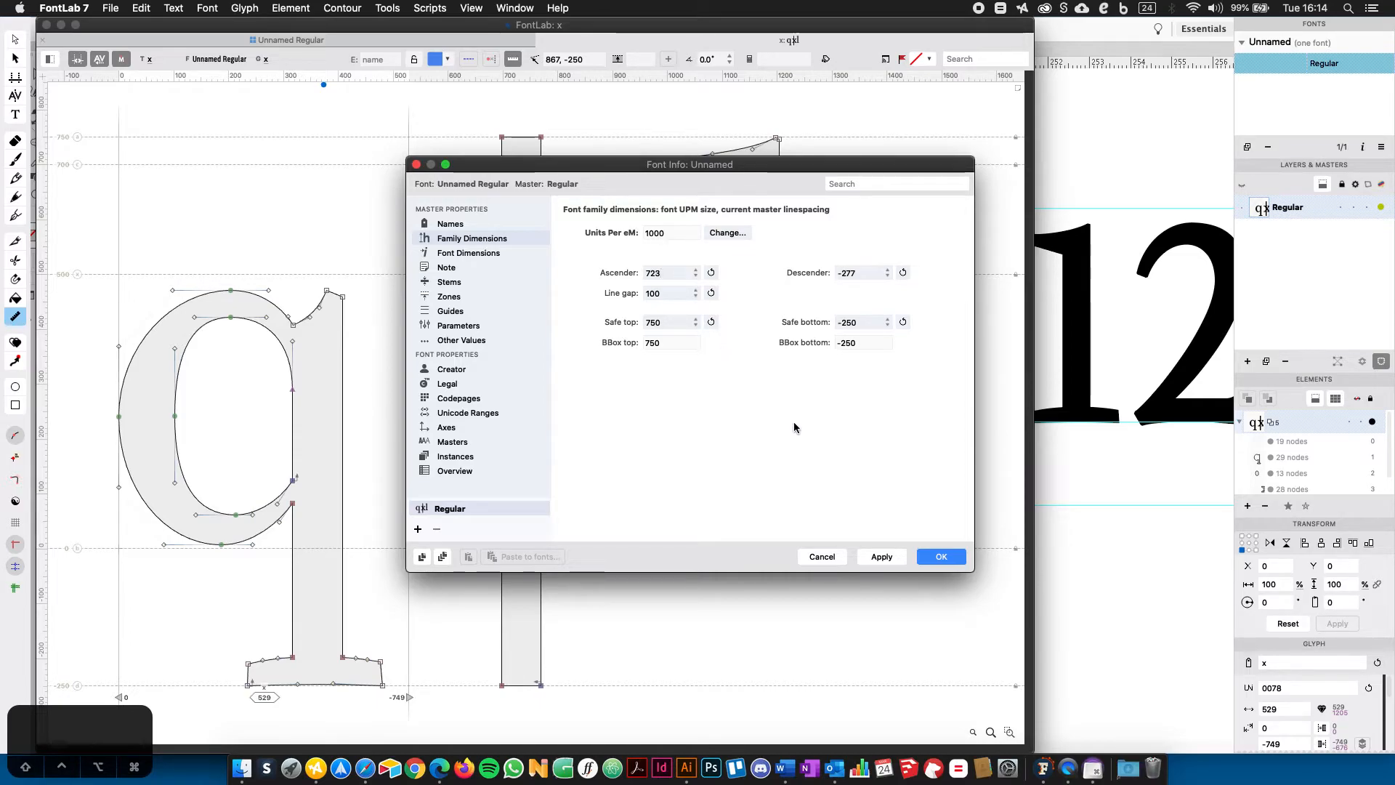
pyautogui.click(943, 560)
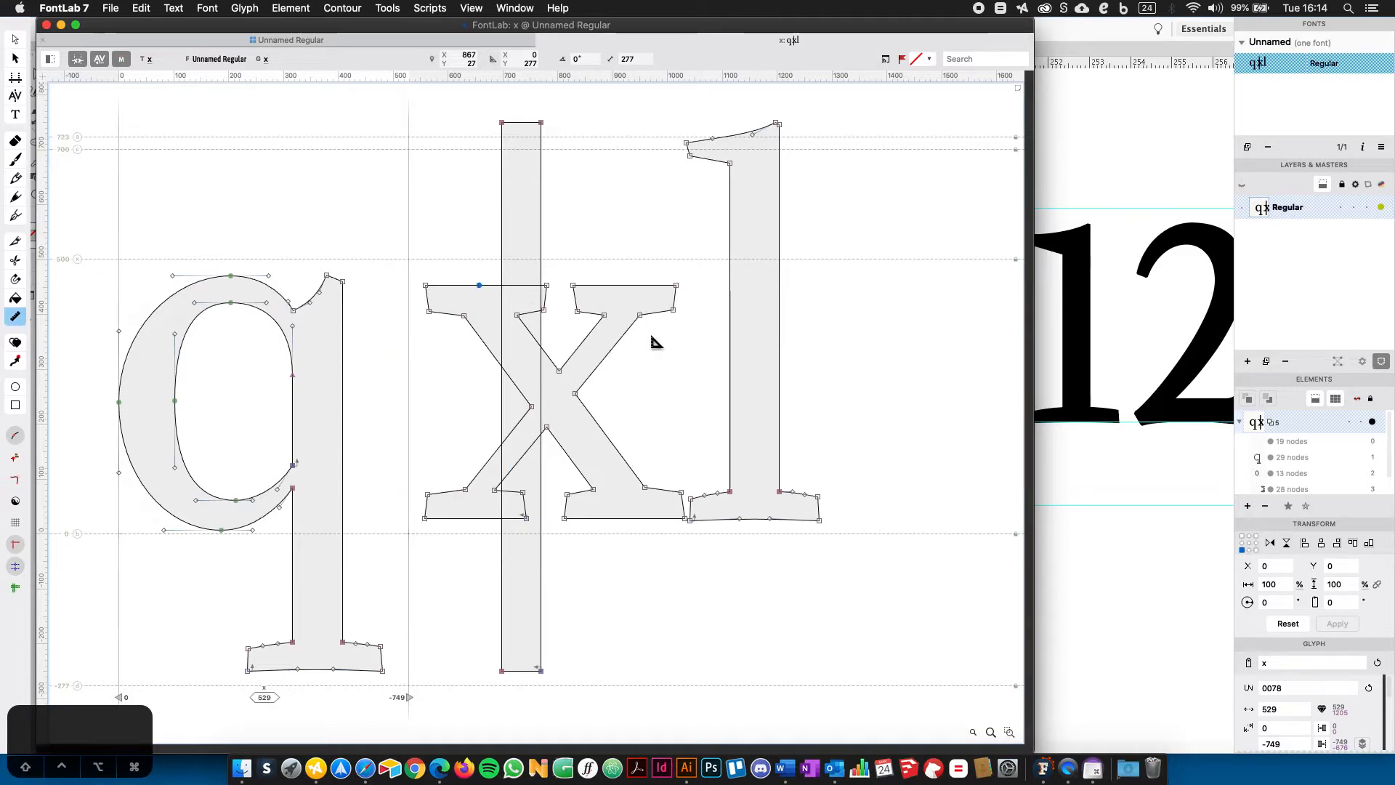
# Delete all the artwork from the x glyph and paste the copied artwork in again to fit the new dimensions.
pyautogui.click(14, 41)
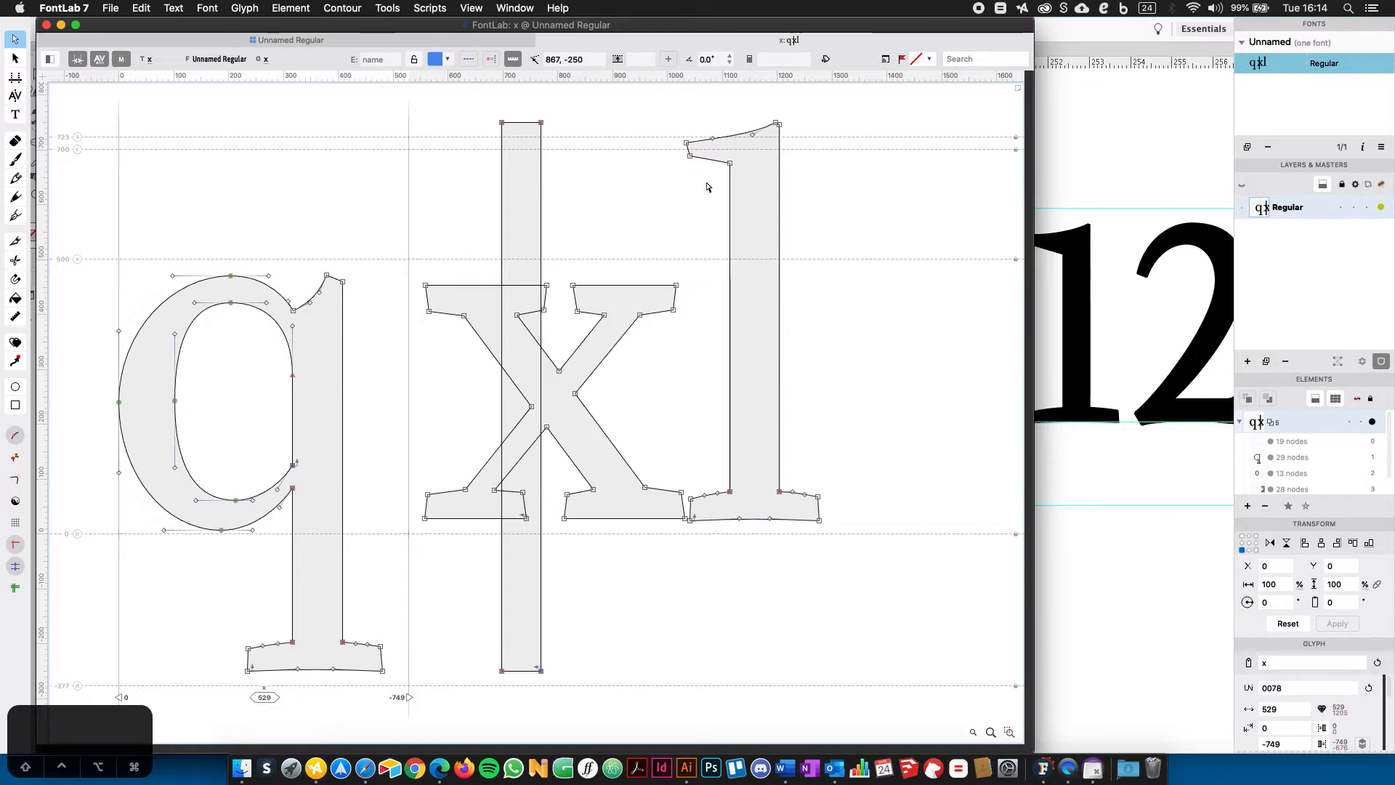
pyautogui.moveTo(880, 103); pyautogui.dragTo(95, 716)
pyautogui.press('BackSpace')
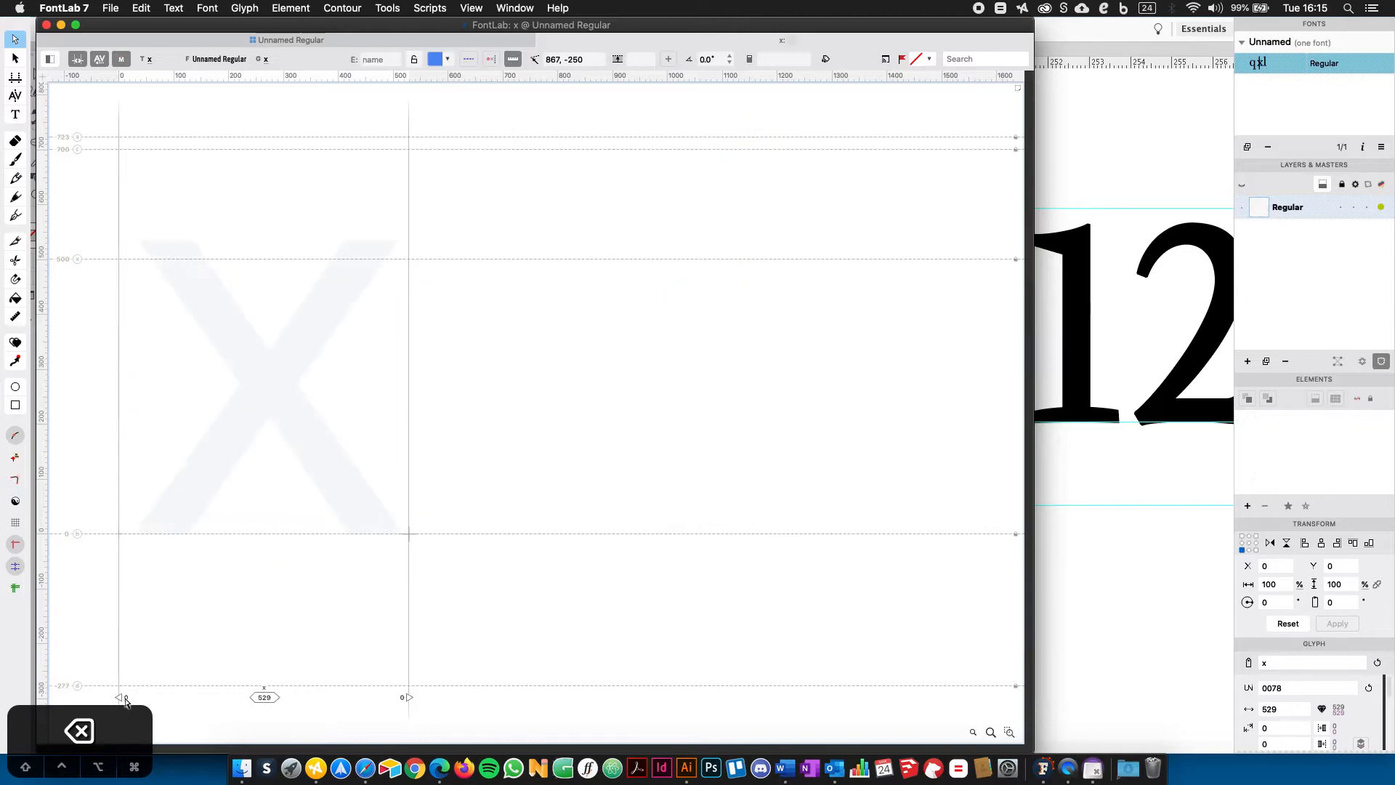
pyautogui.click(141, 8)
pyautogui.click(169, 117)
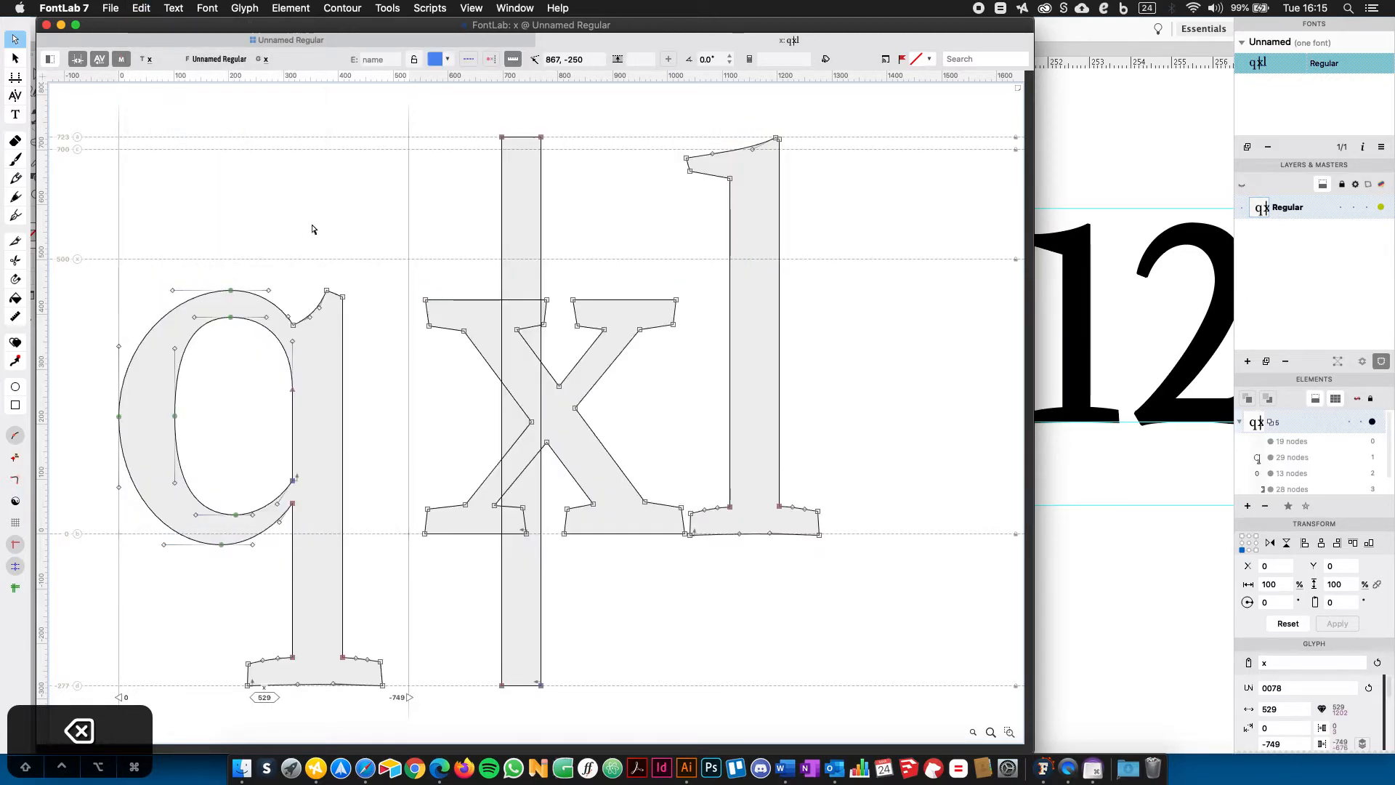
pyautogui.click(140, 8)
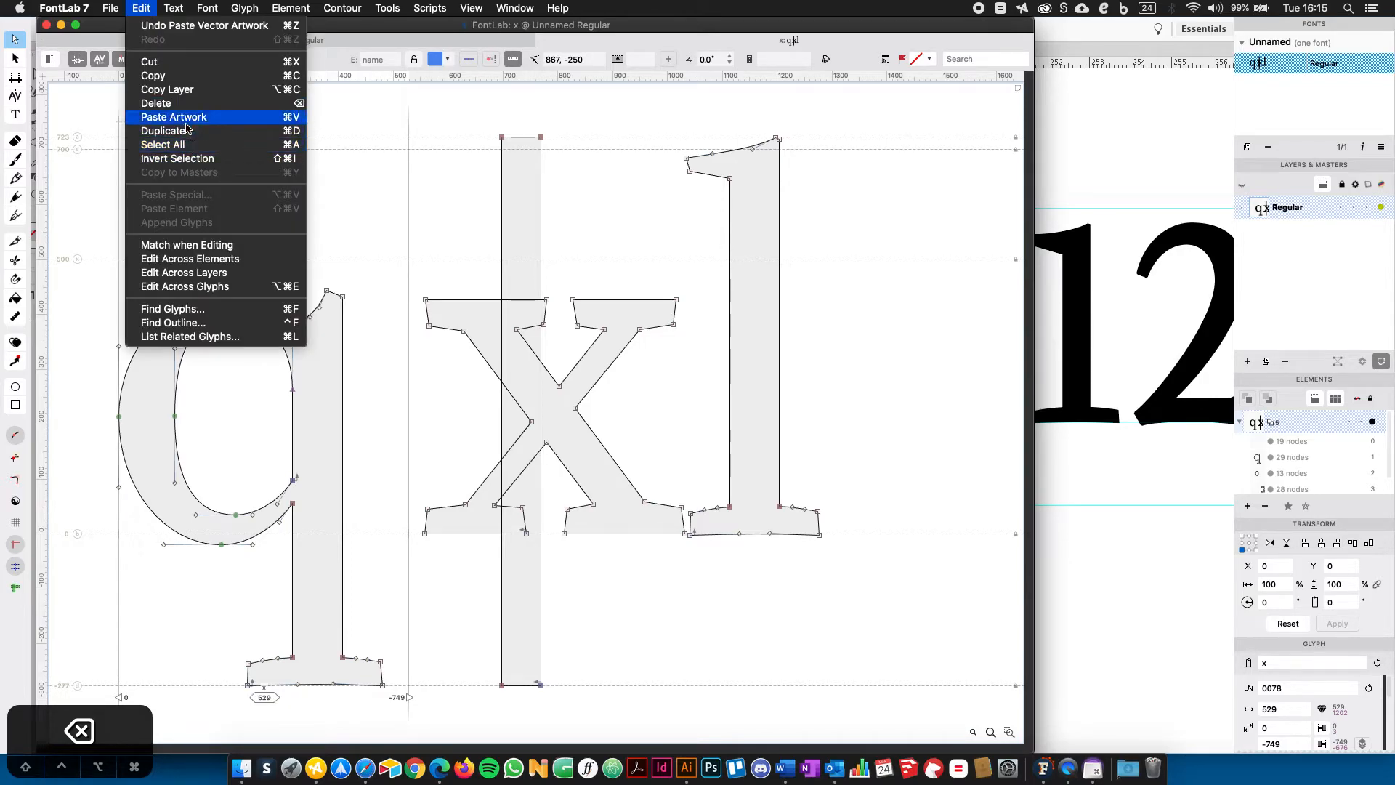
pyautogui.click(666, 430)
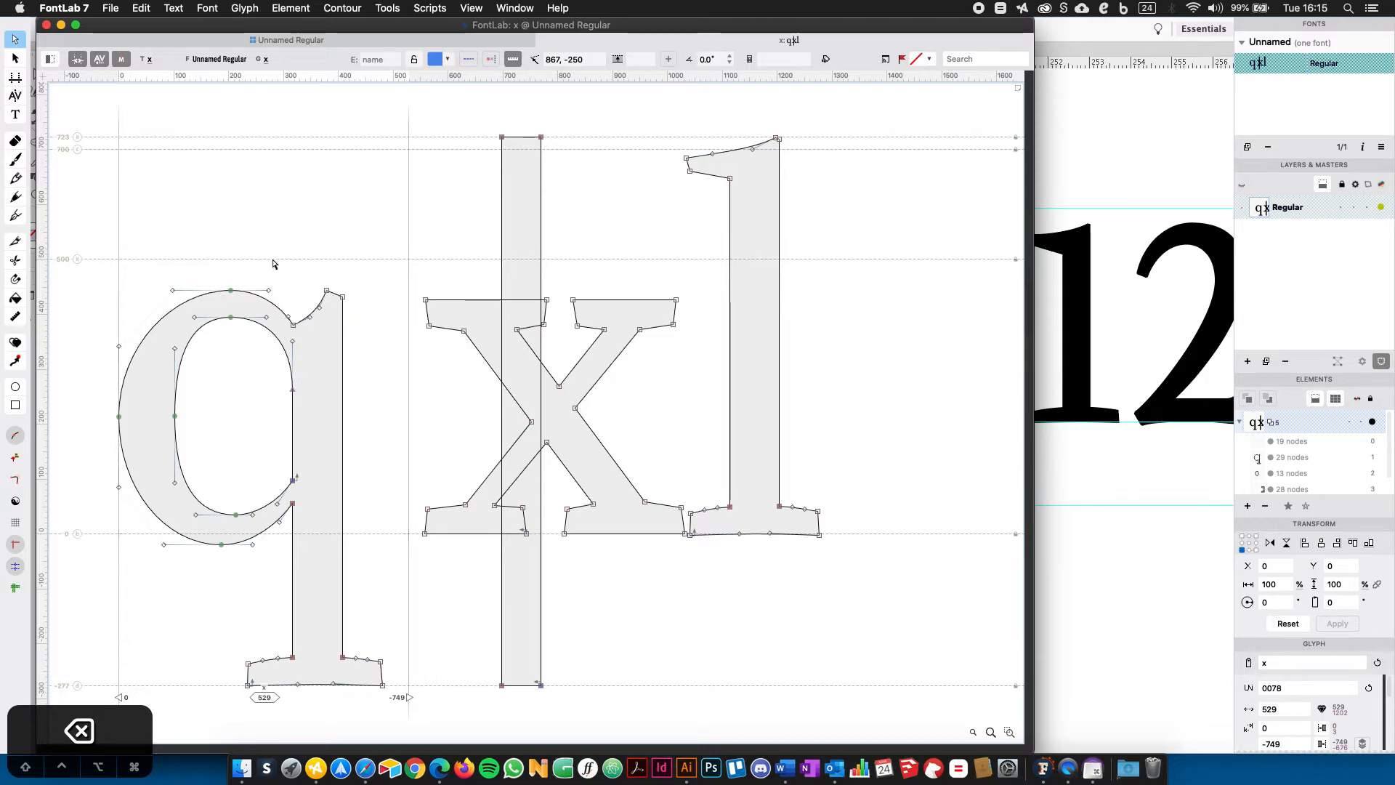
# Measure the x from its foot to its upper edge and set the x height to 426 in Font Dimensions.
pyautogui.click(15, 316)
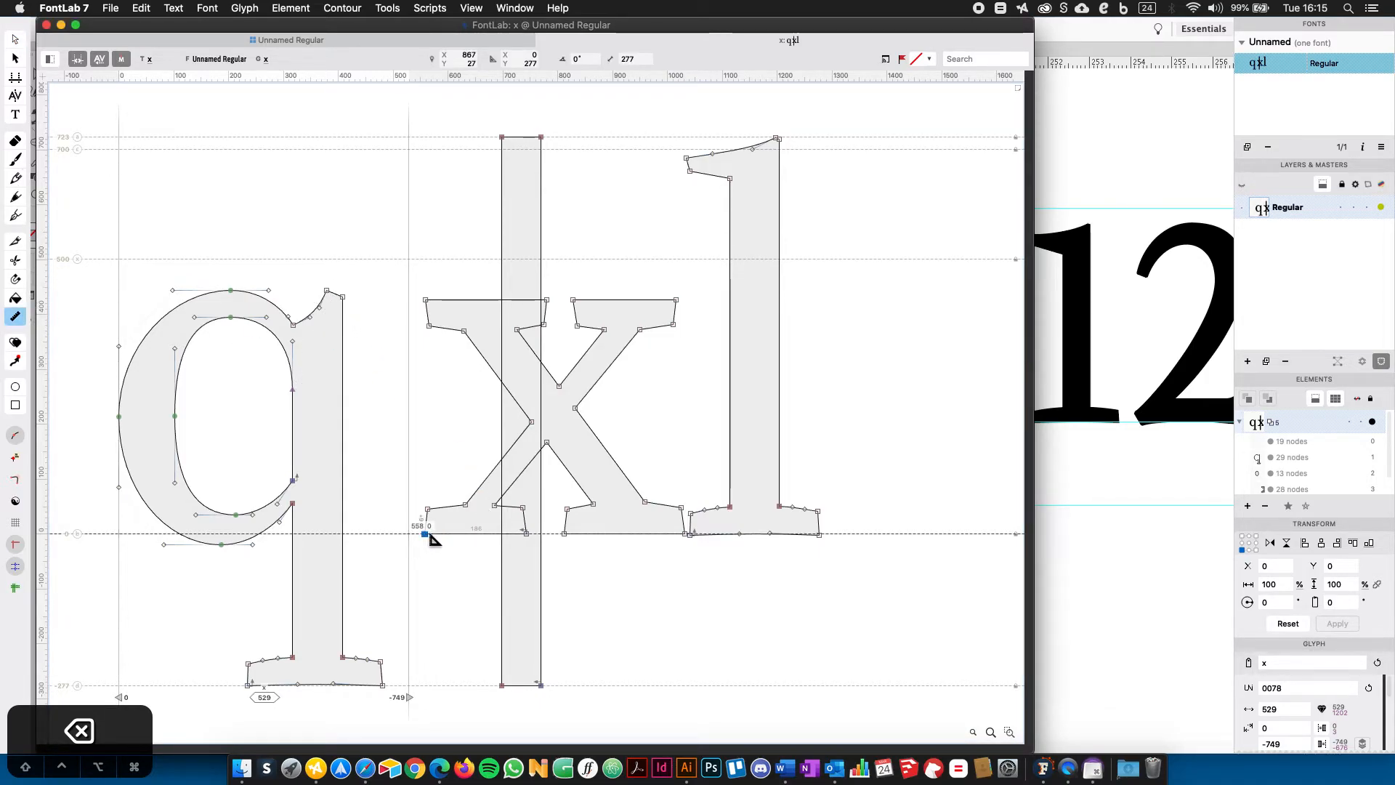
pyautogui.moveTo(441, 534); pyautogui.dragTo(446, 303)
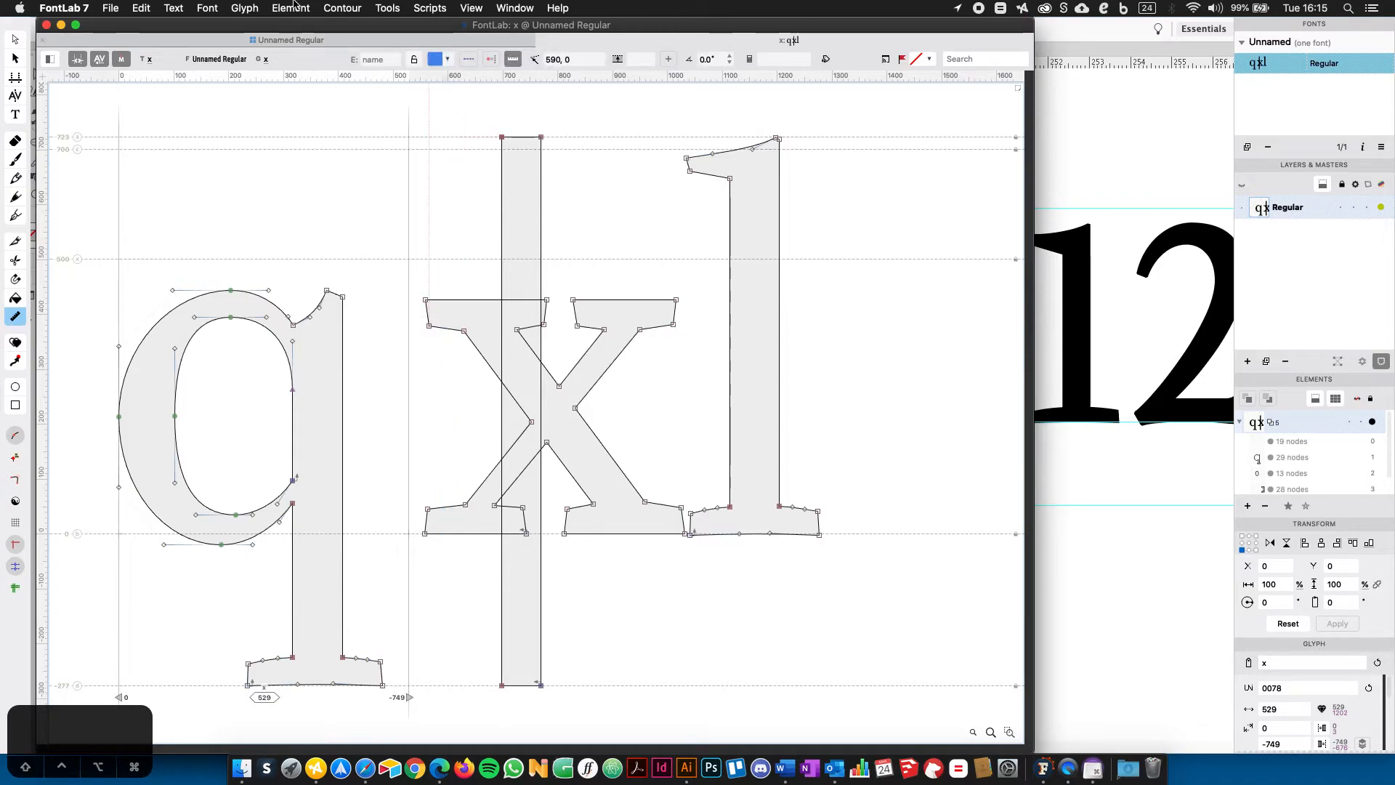
pyautogui.click(110, 8)
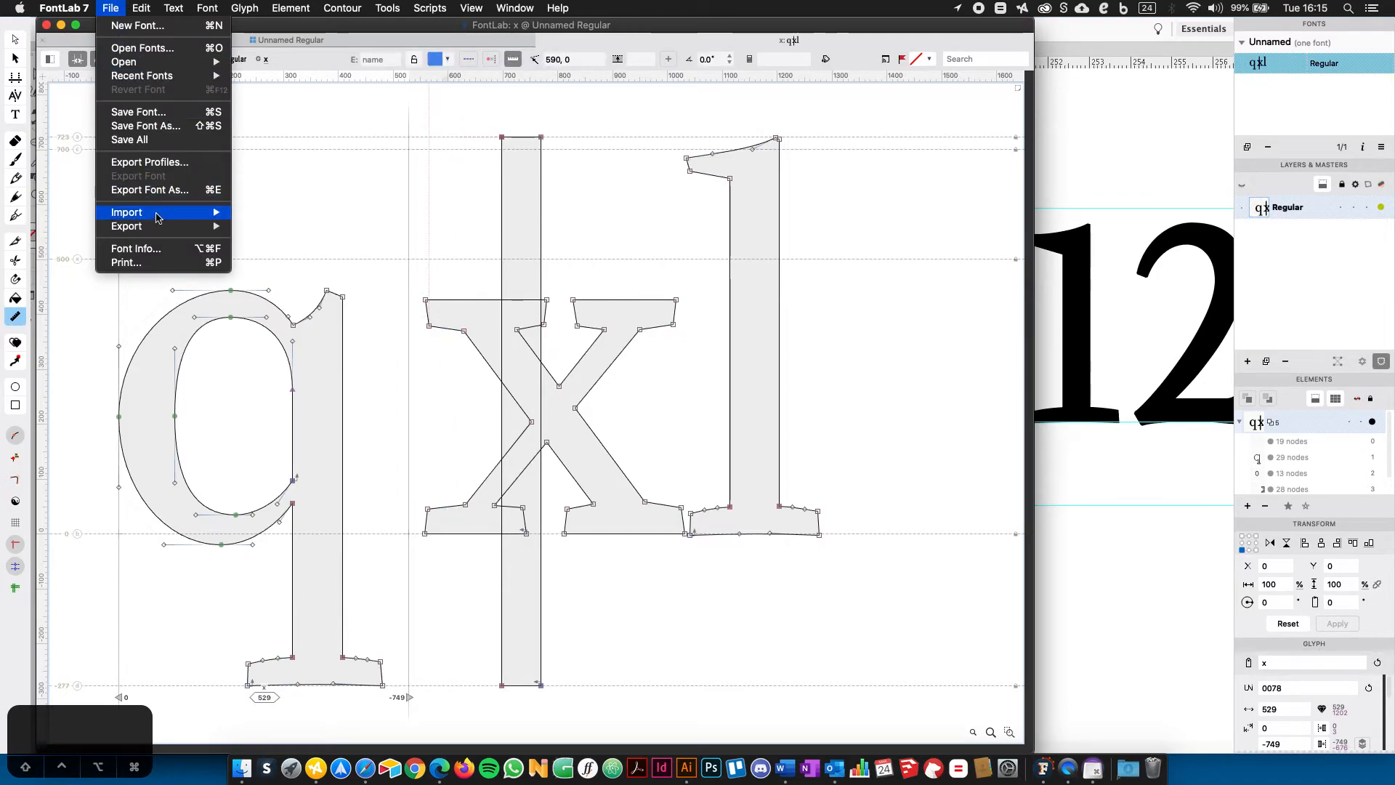
pyautogui.click(209, 253)
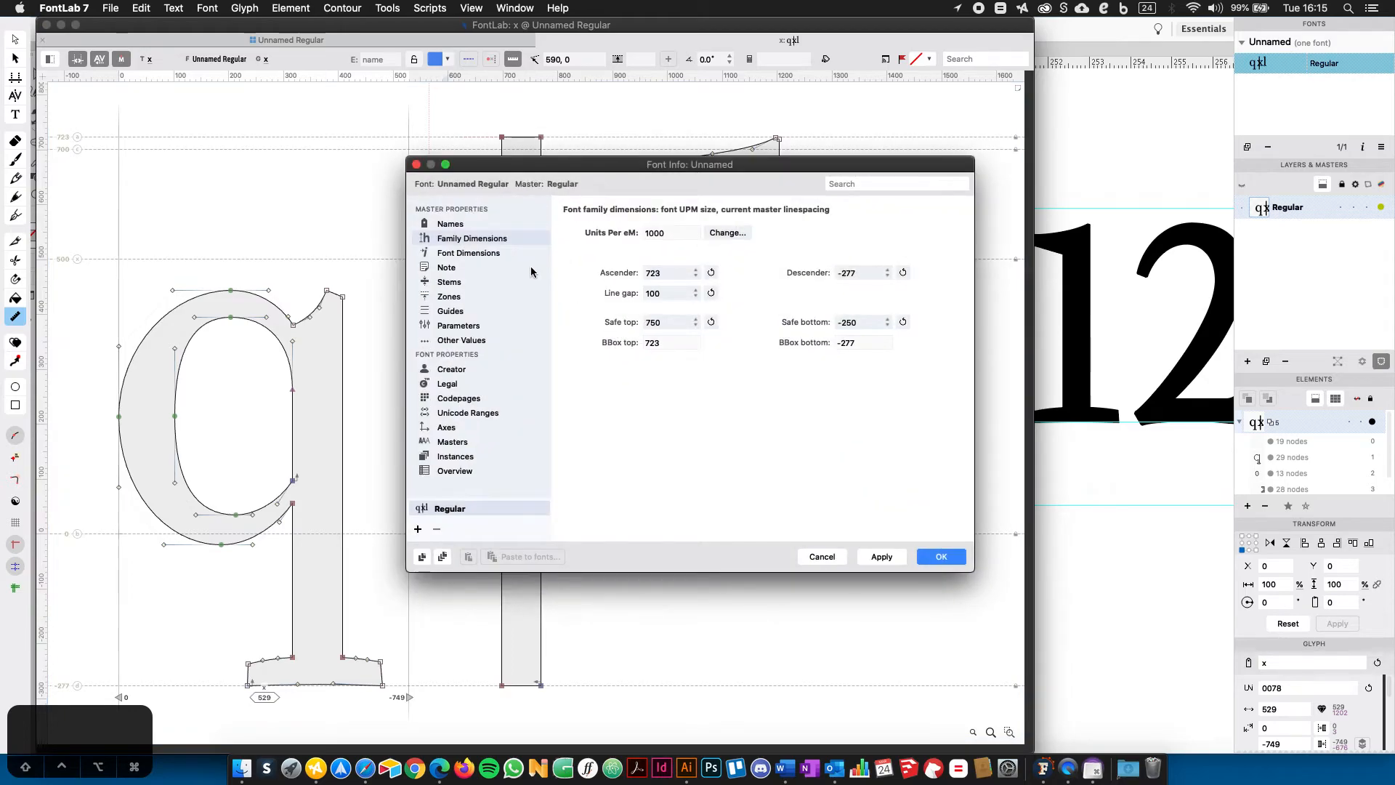
pyautogui.click(469, 254)
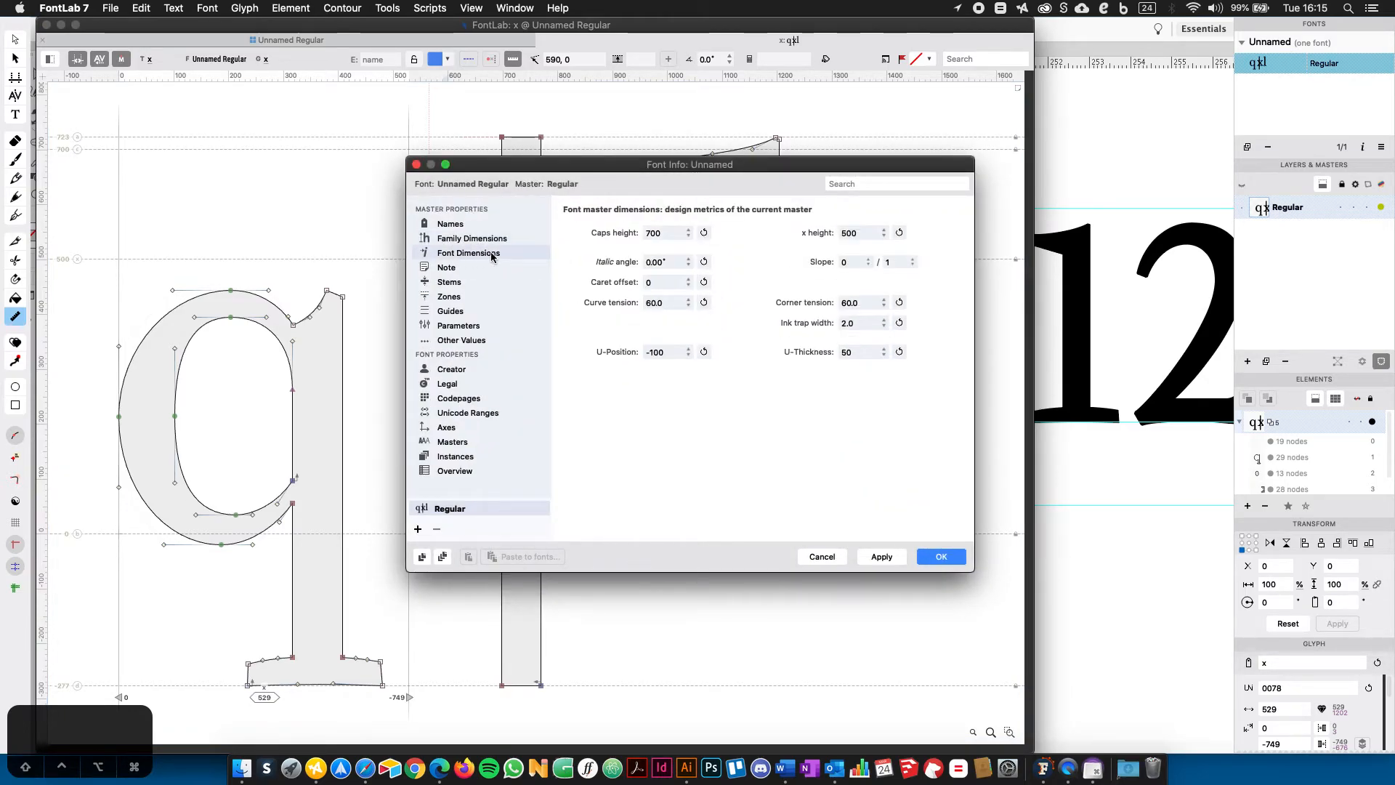
pyautogui.doubleClick(868, 238)
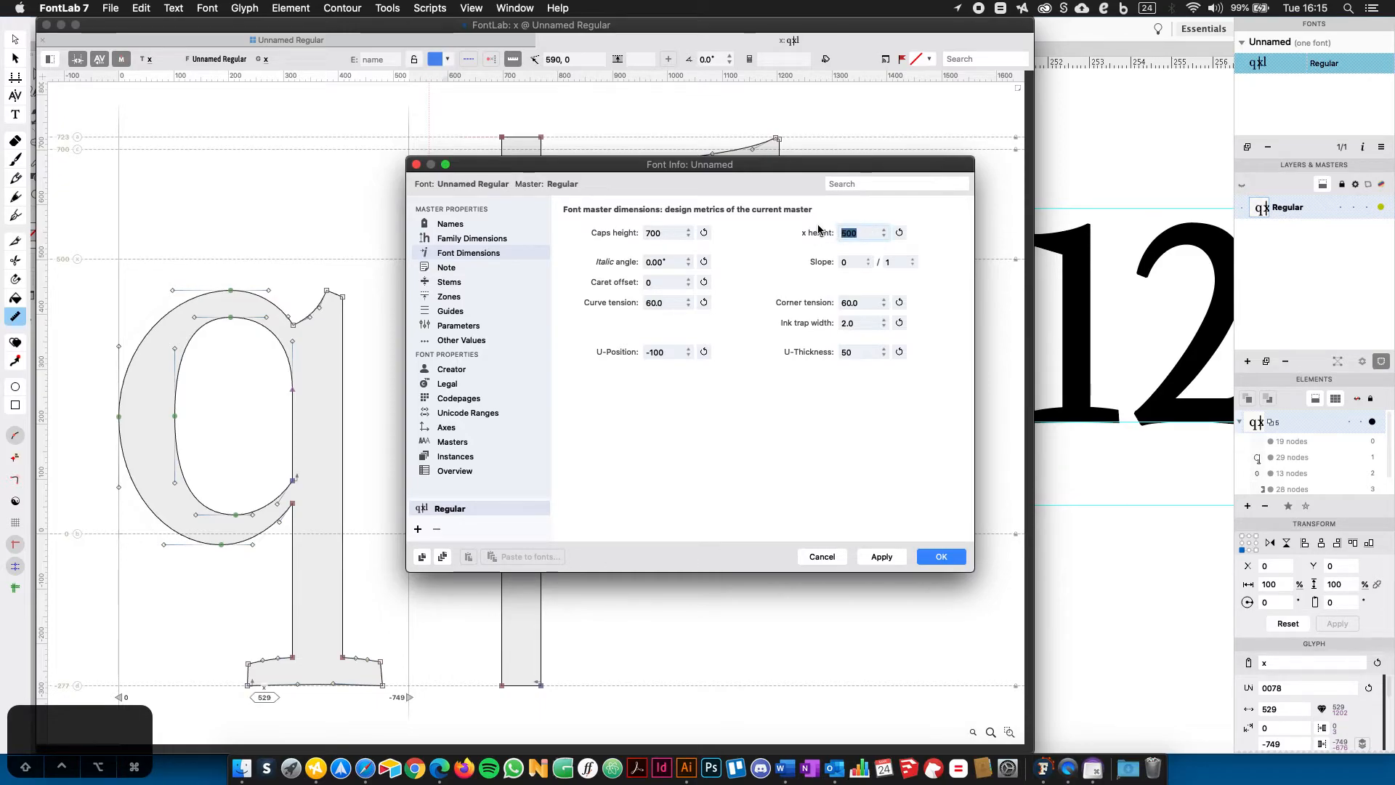
pyautogui.write('426')
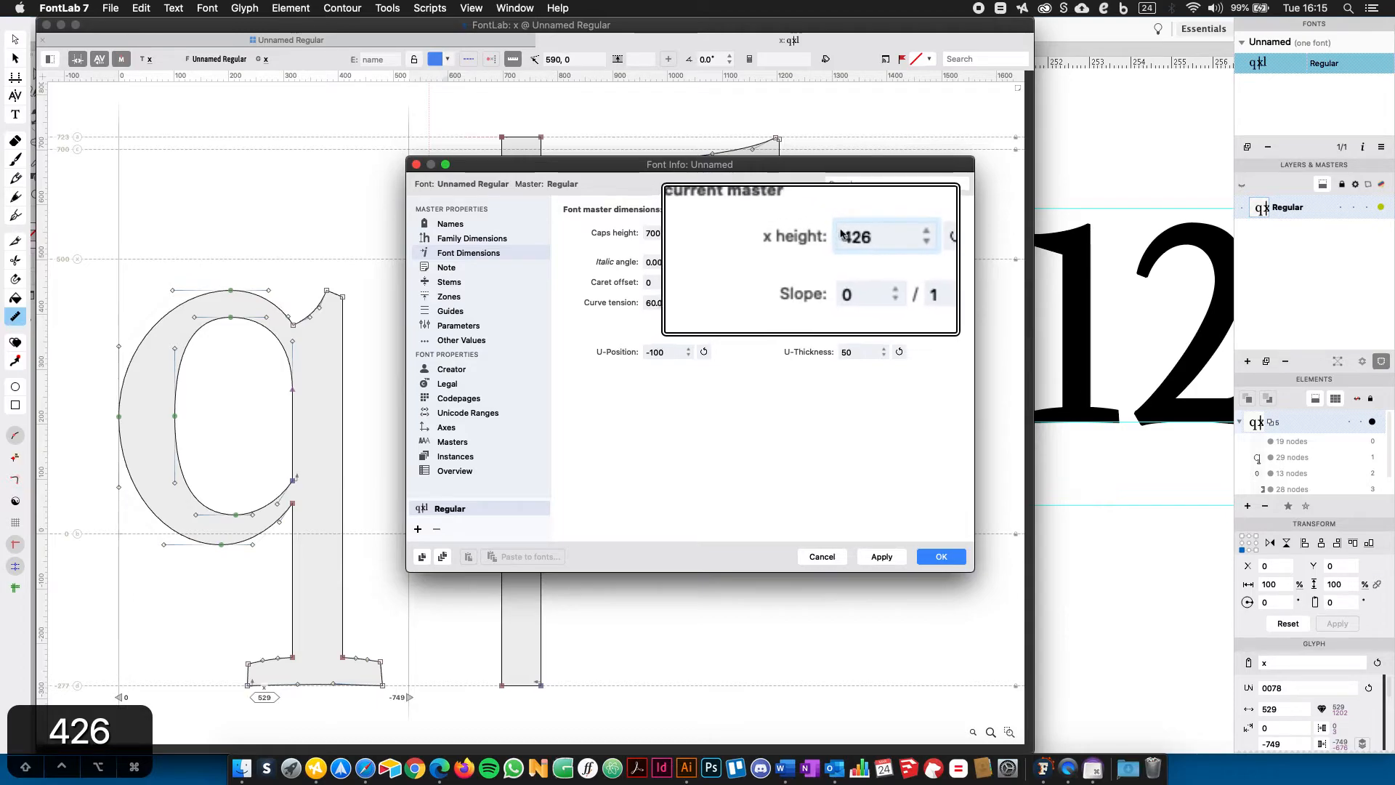
pyautogui.click(846, 234)
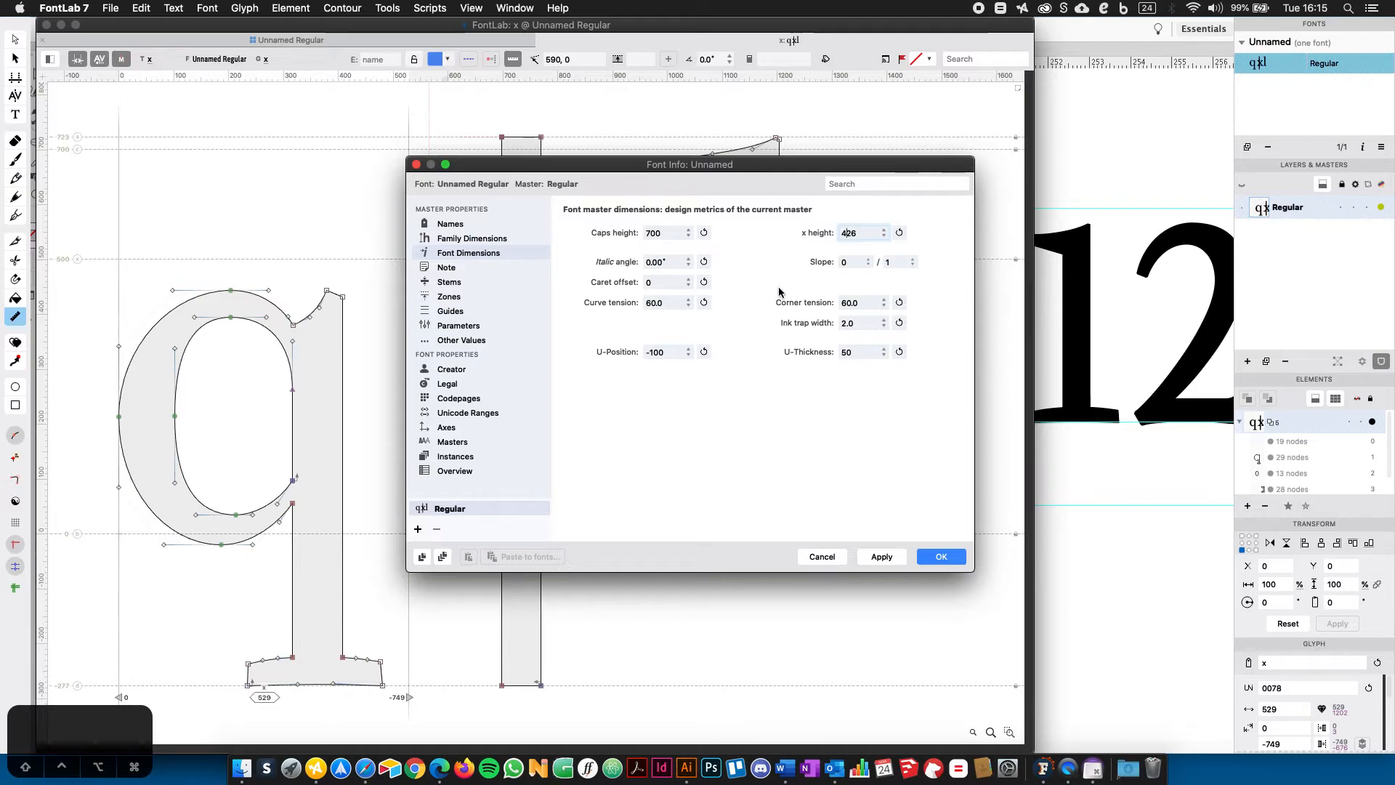
pyautogui.click(939, 557)
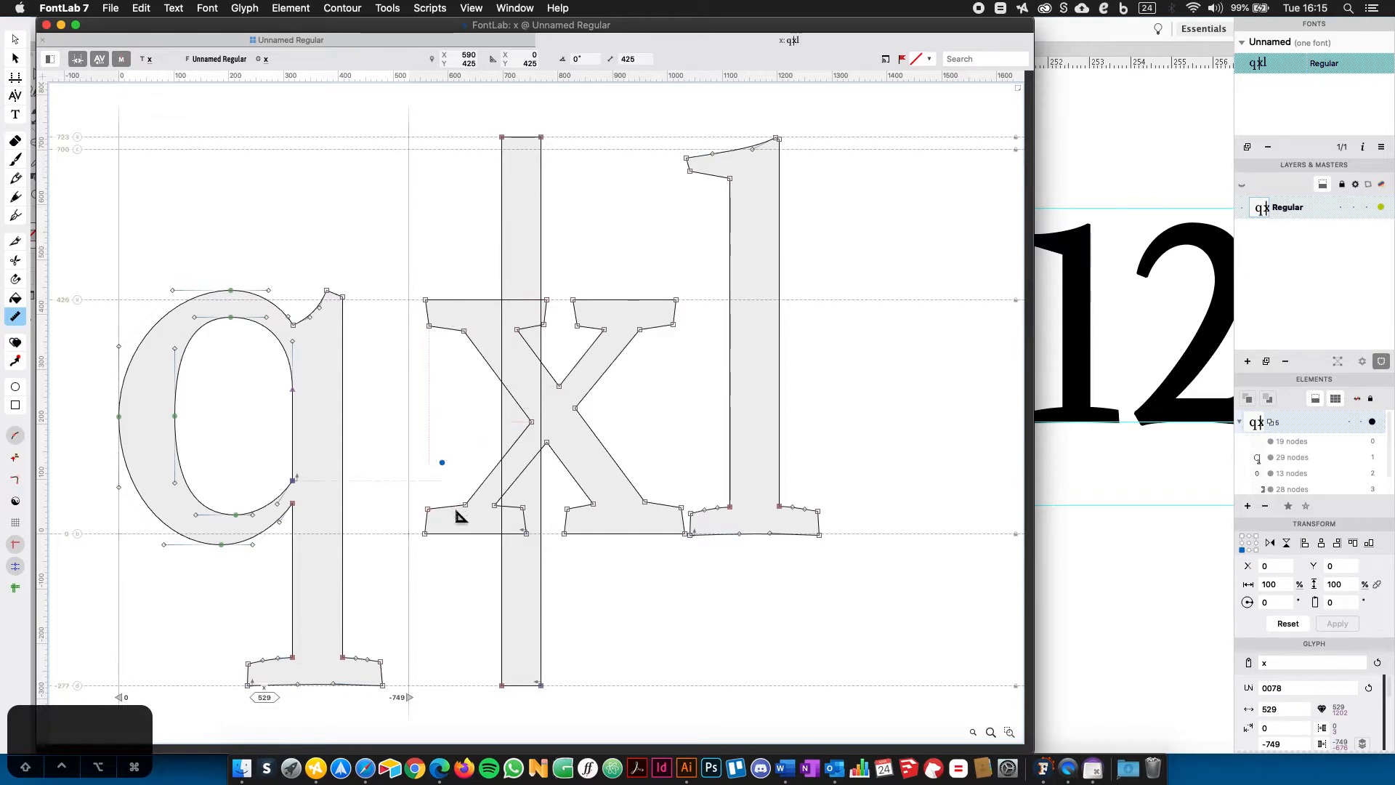
# Cut the q outline out of the x glyph's artwork, leaving the x, the vertical bar and the l.
pyautogui.click(14, 42)
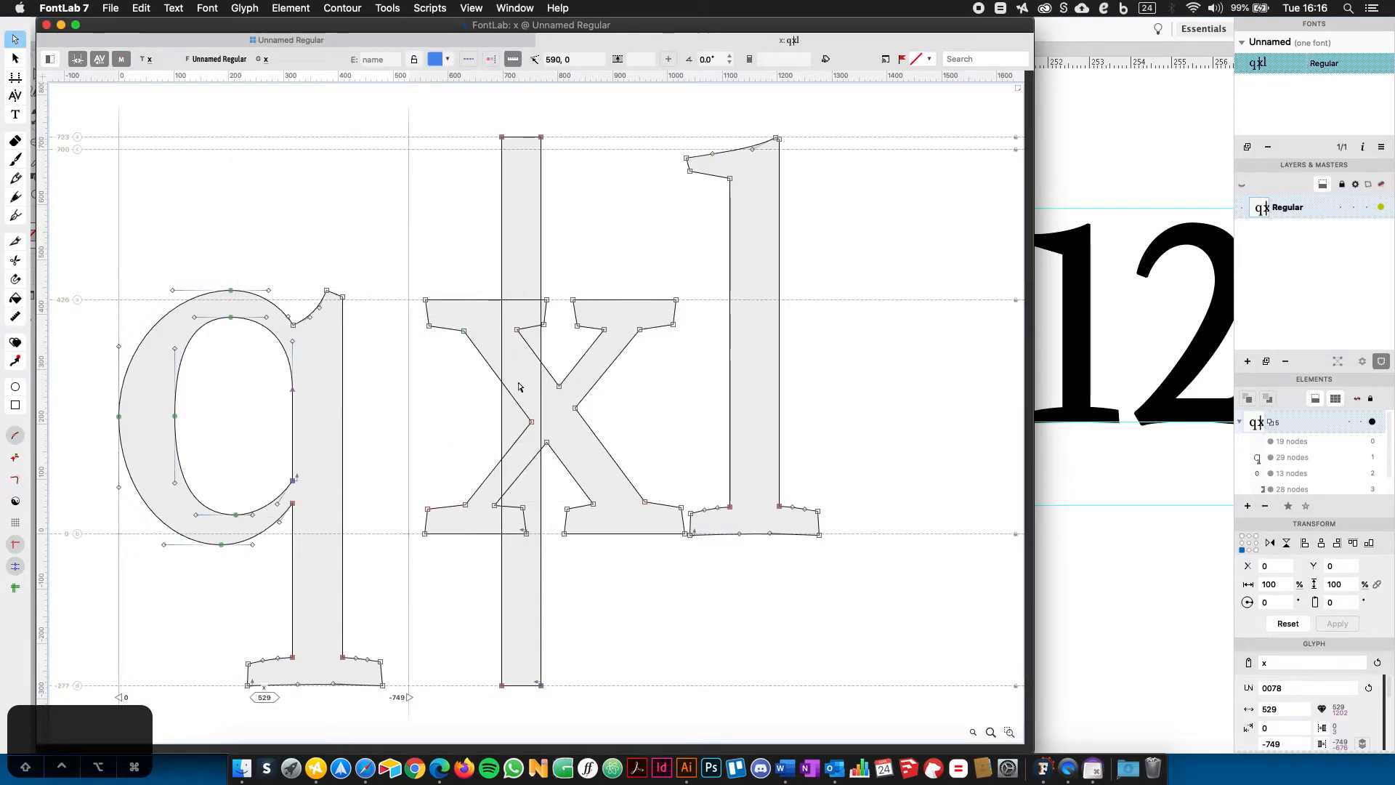
pyautogui.moveTo(87, 251); pyautogui.dragTo(396, 702)
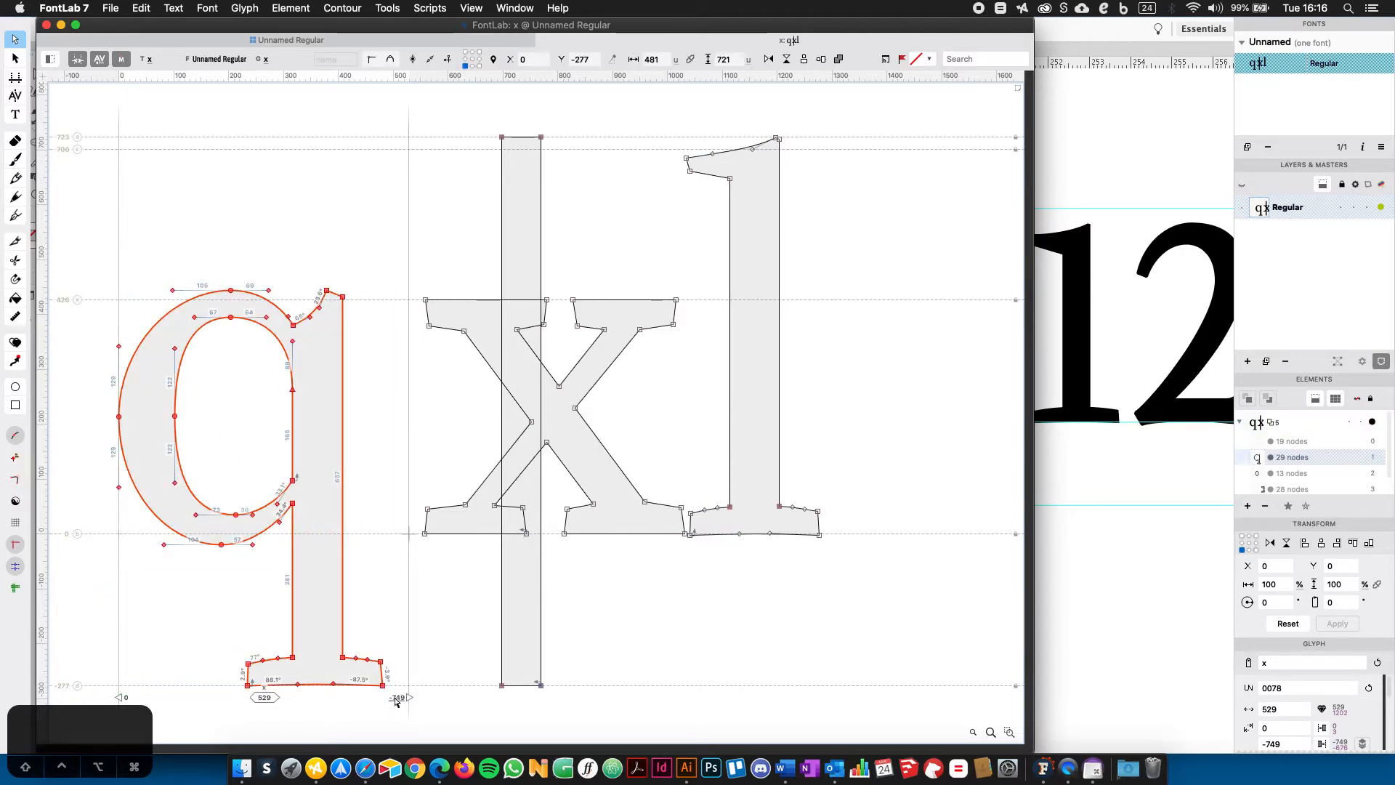
pyautogui.press('super+x')
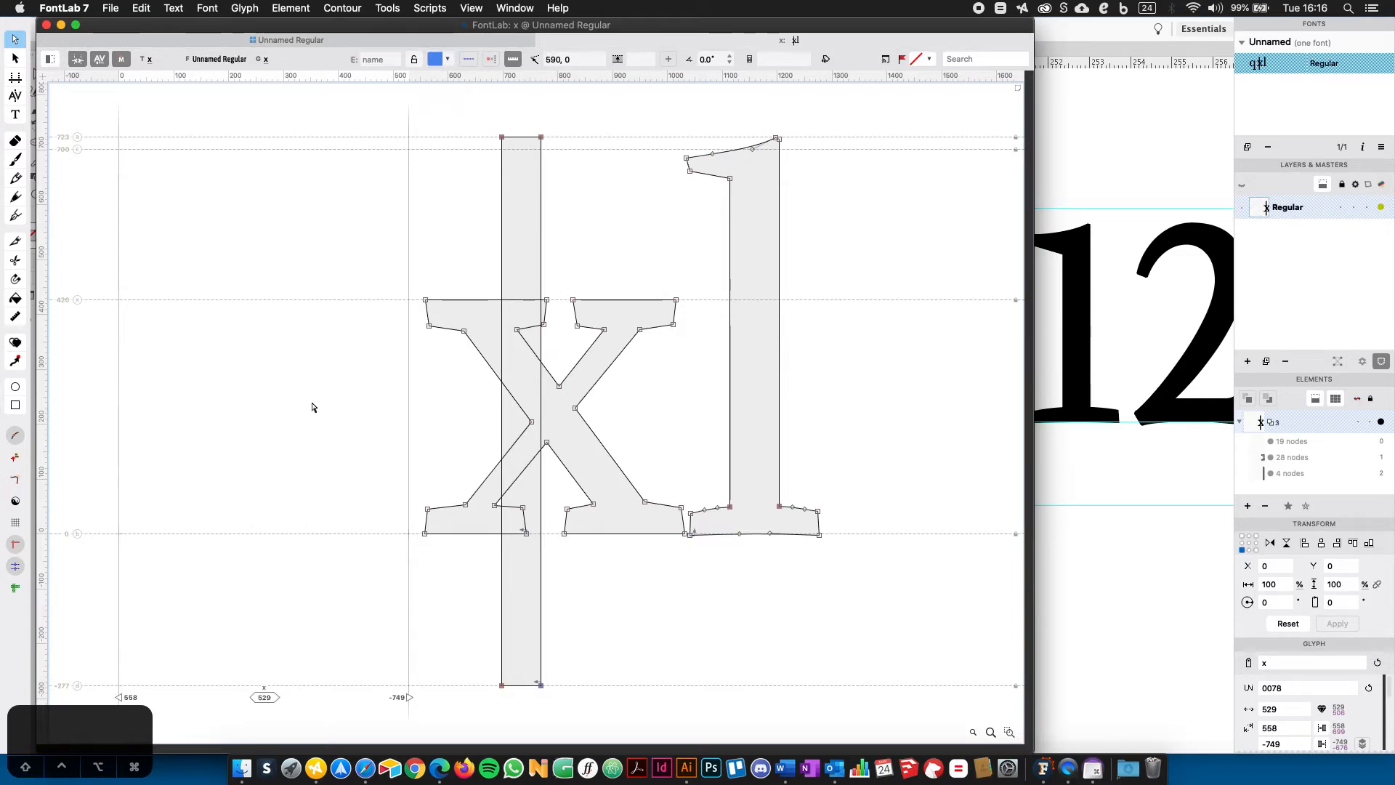
pyautogui.press('super+v')
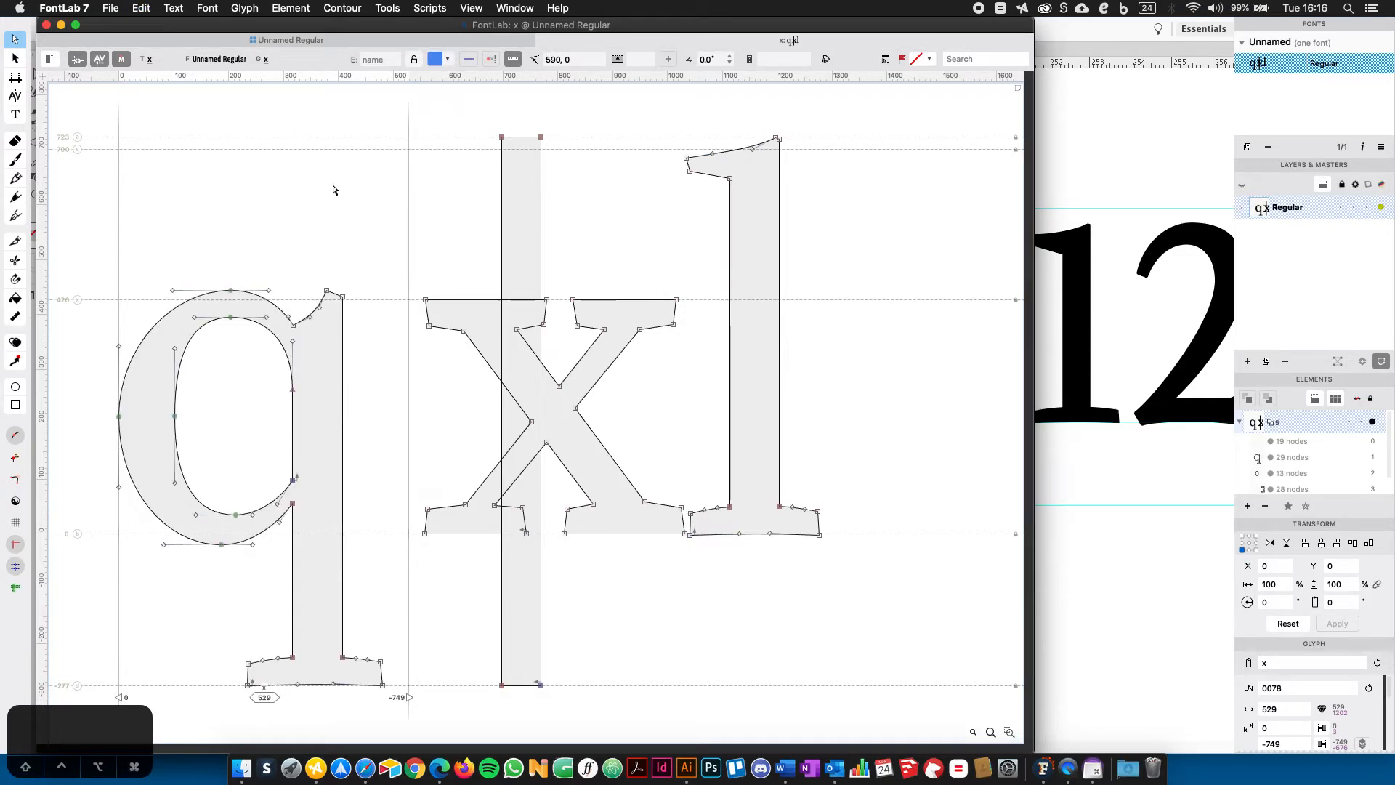
pyautogui.moveTo(386, 229); pyautogui.dragTo(243, 686)
pyautogui.moveTo(95, 222); pyautogui.dragTo(399, 702)
pyautogui.press('BackSpace')
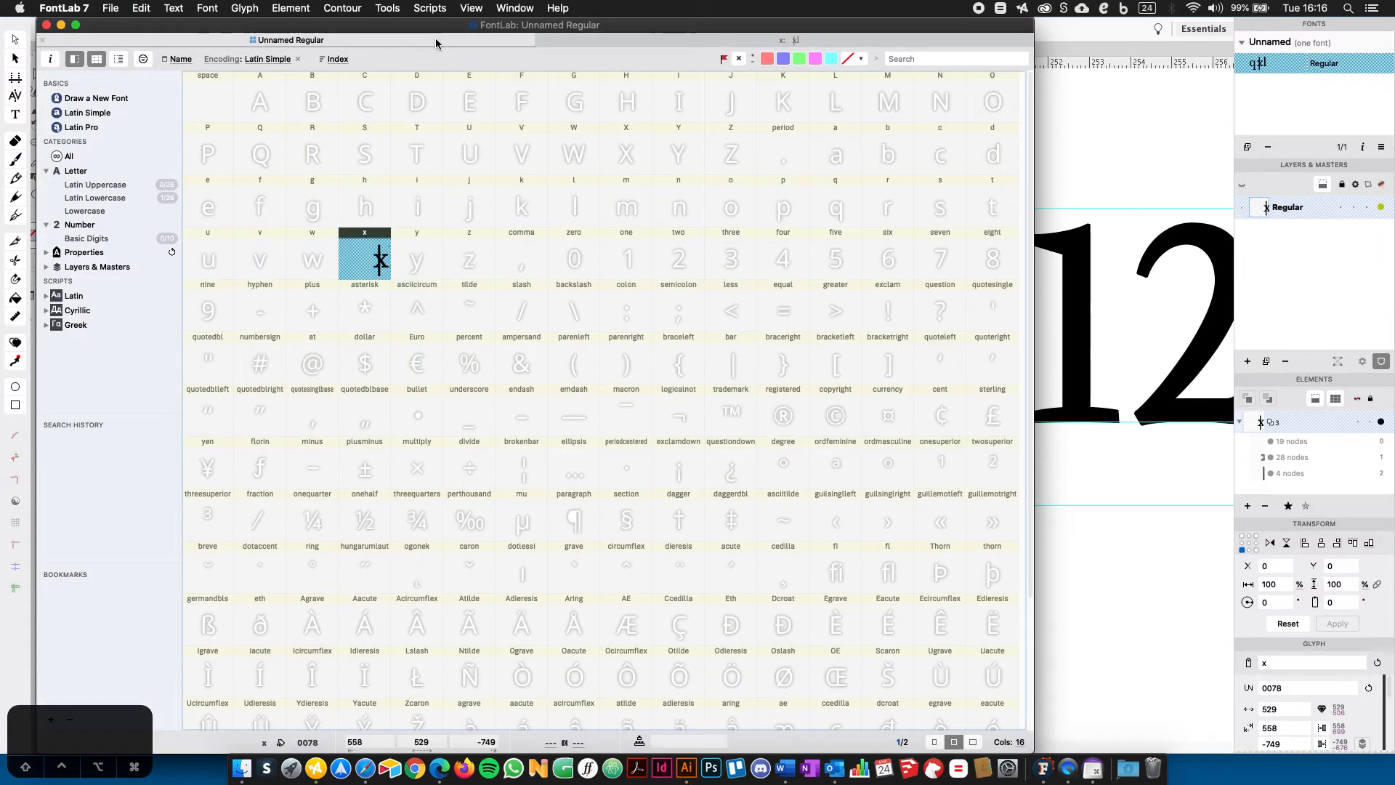
# Open the q glyph from the font overview and paste the cut q outline into it.
pyautogui.click(436, 41)
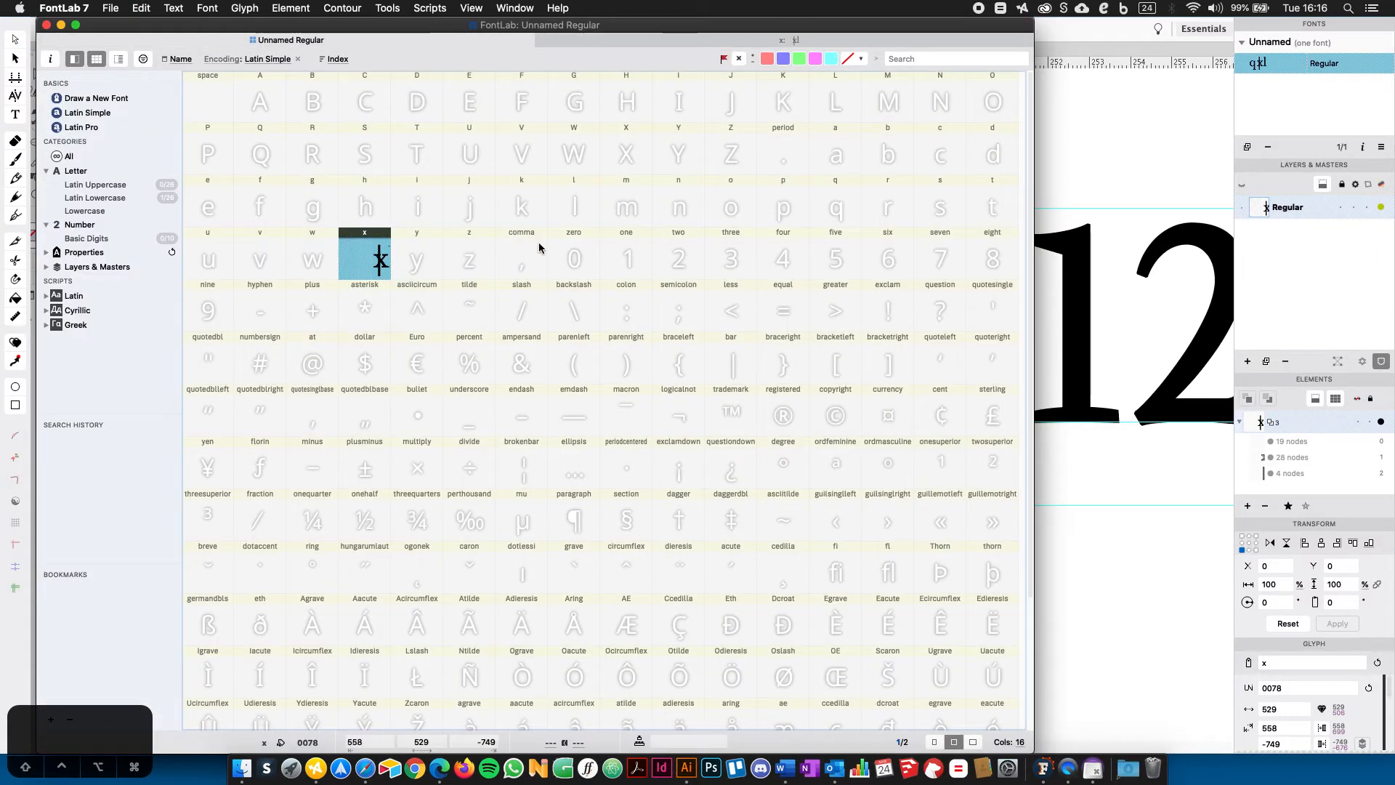
pyautogui.click(572, 249)
pyautogui.press('q')
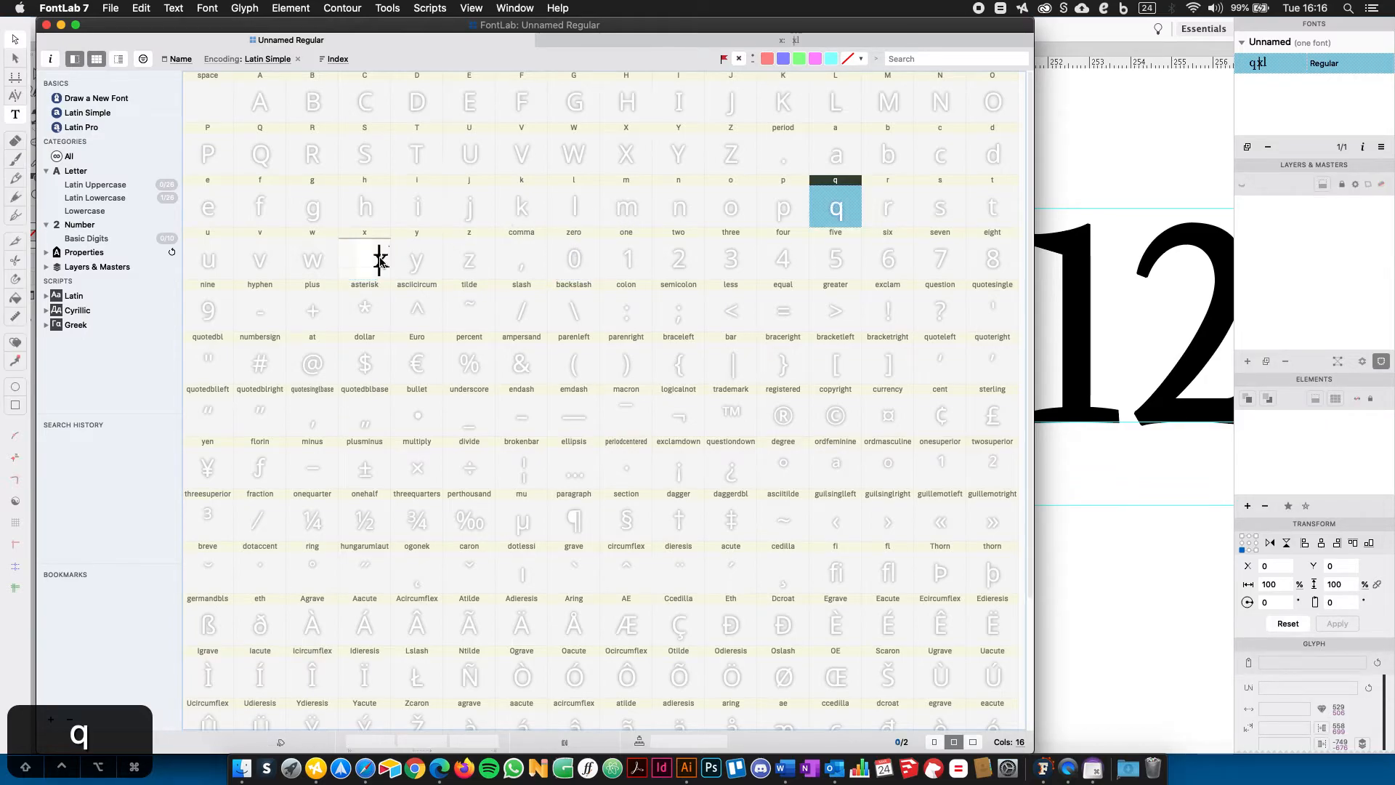
pyautogui.click(380, 262)
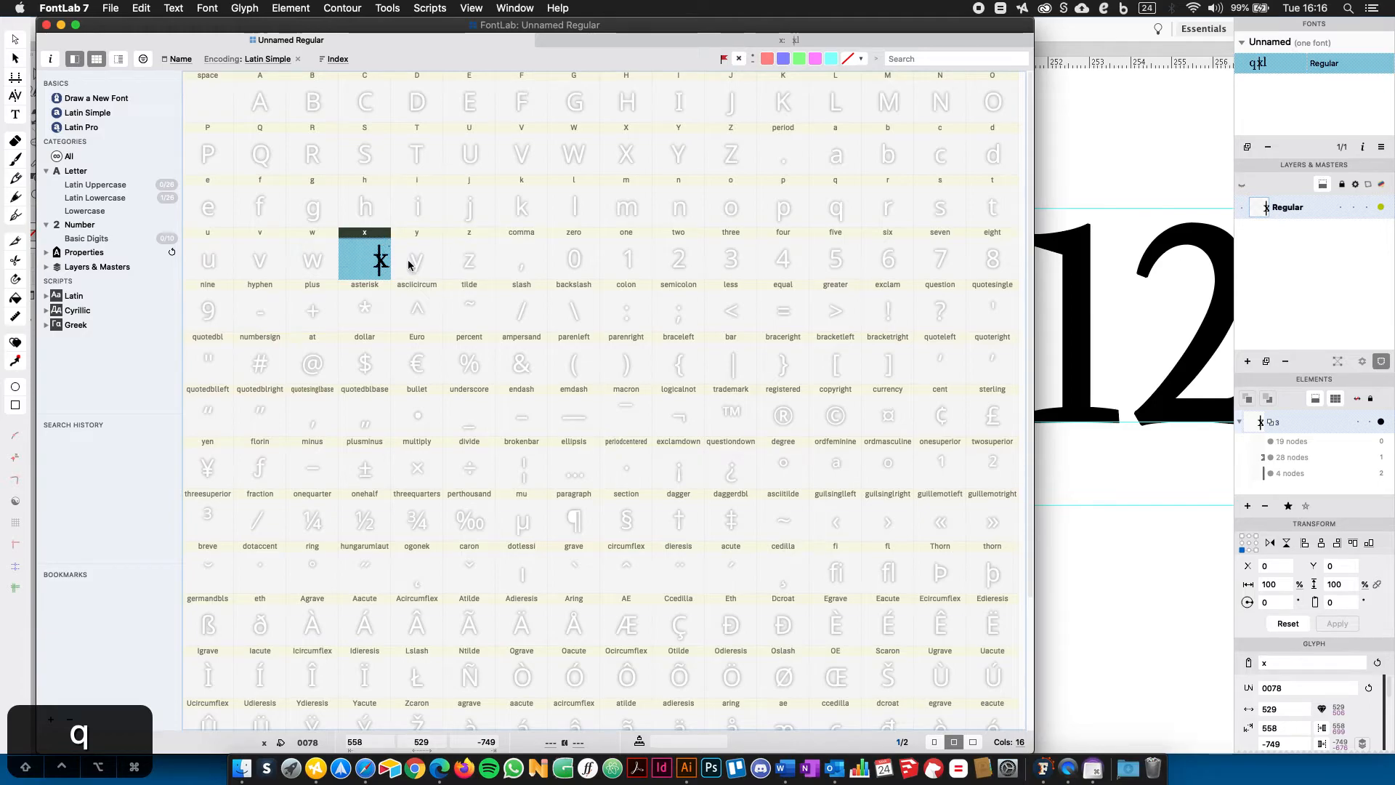
pyautogui.press('q')
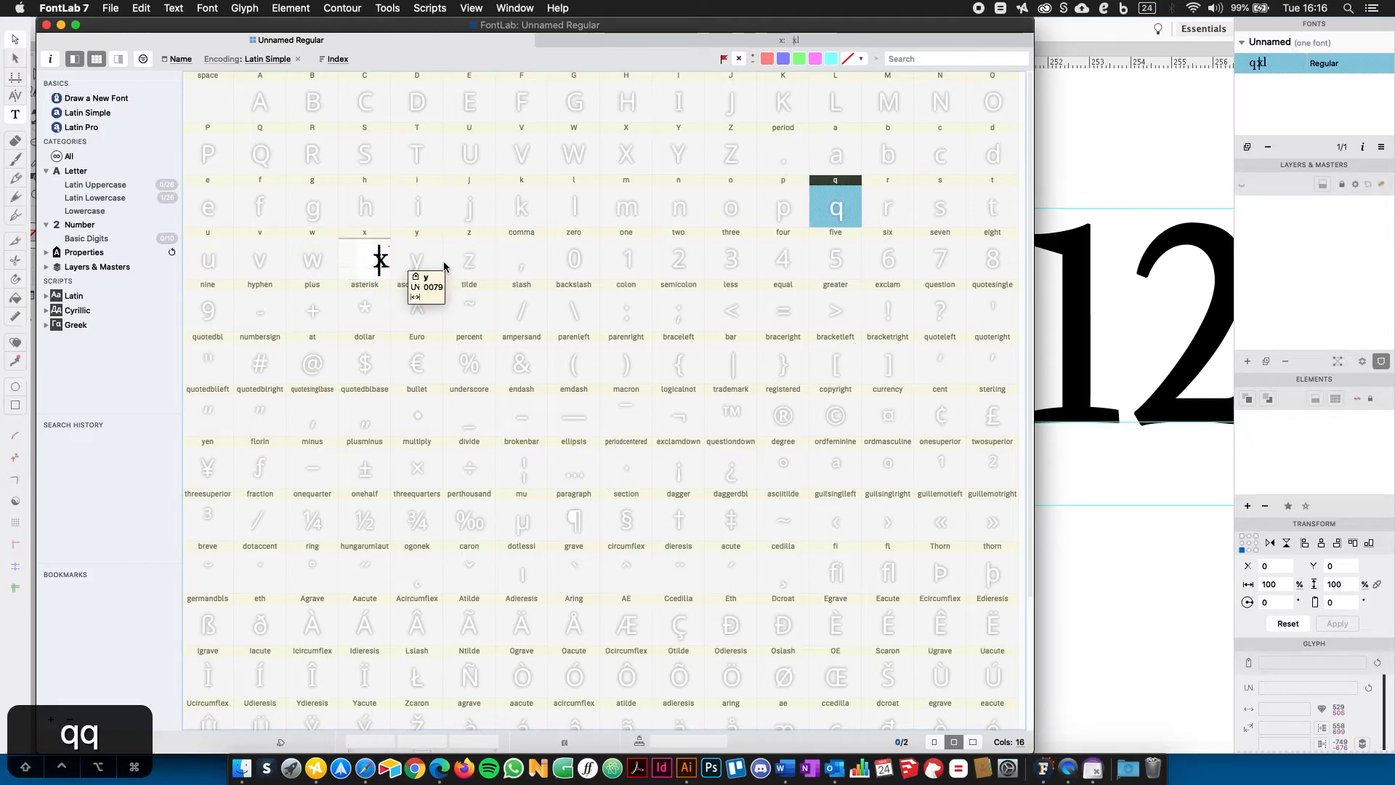
pyautogui.doubleClick(835, 212)
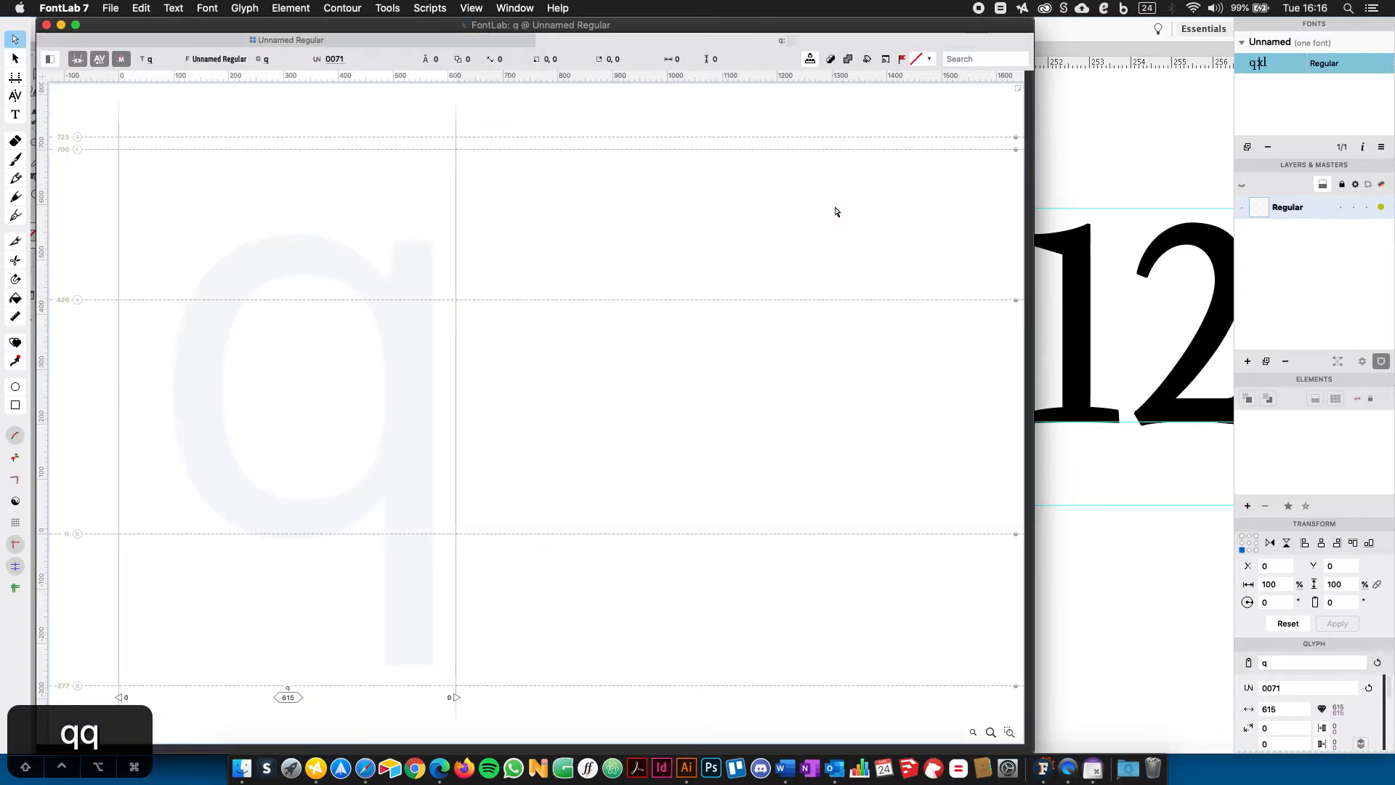
pyautogui.press('super+v')
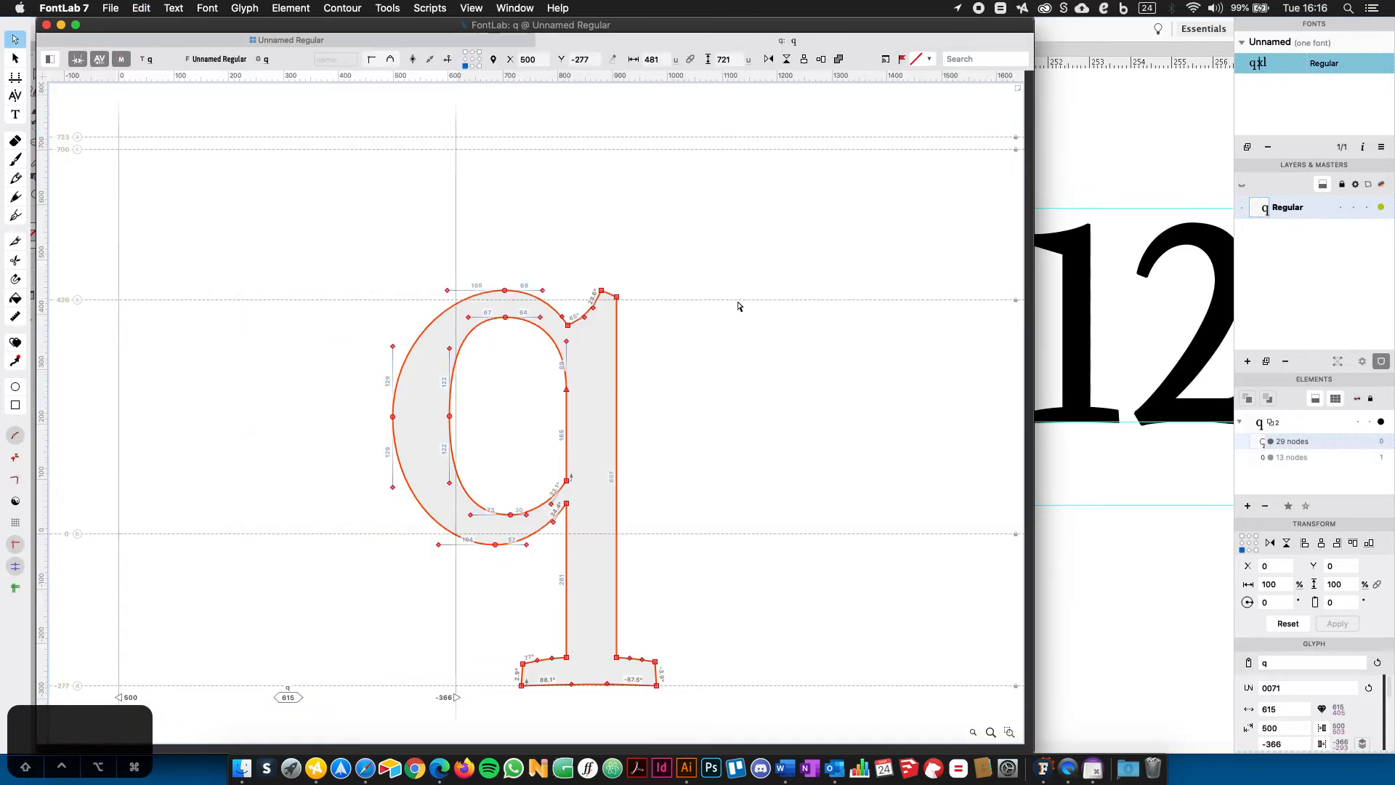
pyautogui.click(683, 361)
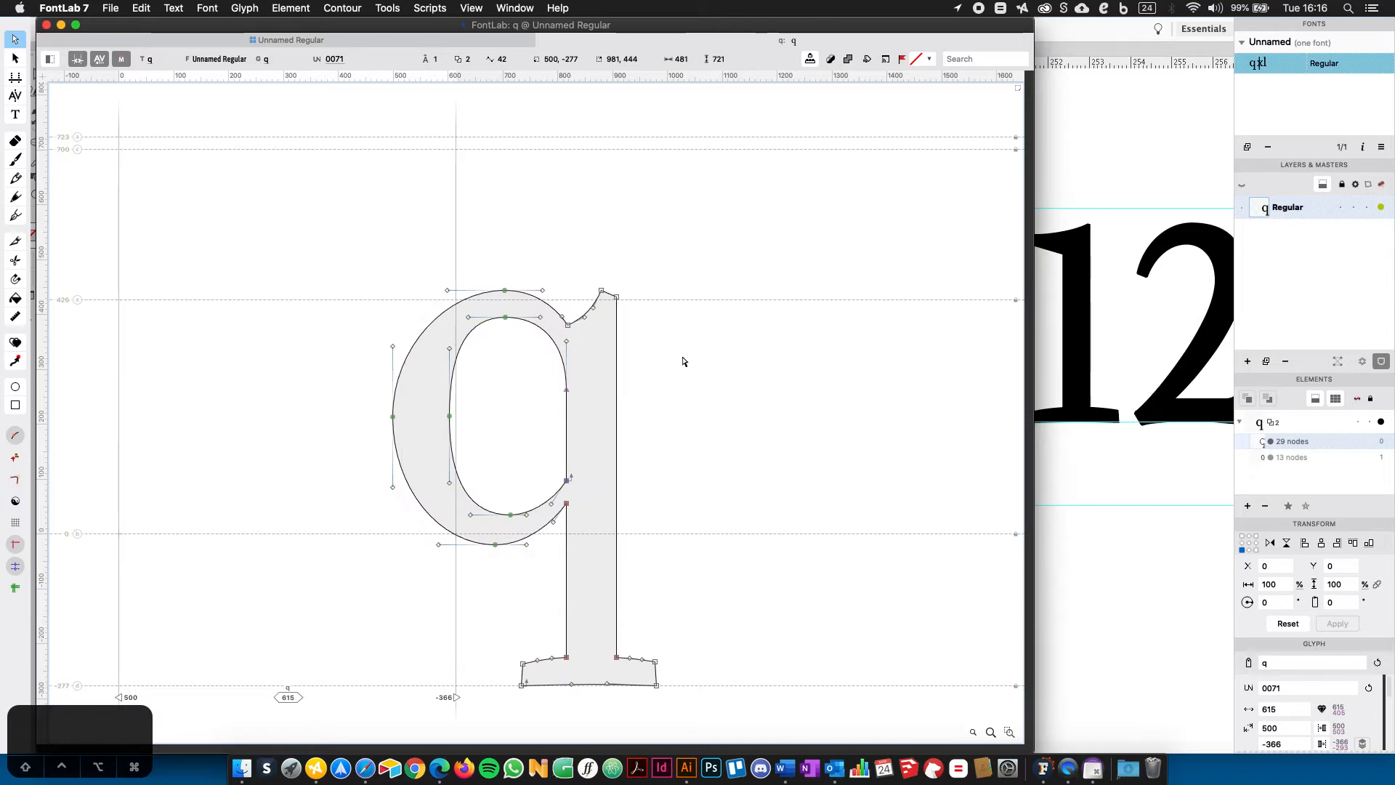
# Move the whole q outline between its sidebearing lines, with about 37 units on the left and 97 on the right.
pyautogui.press('super+minus')
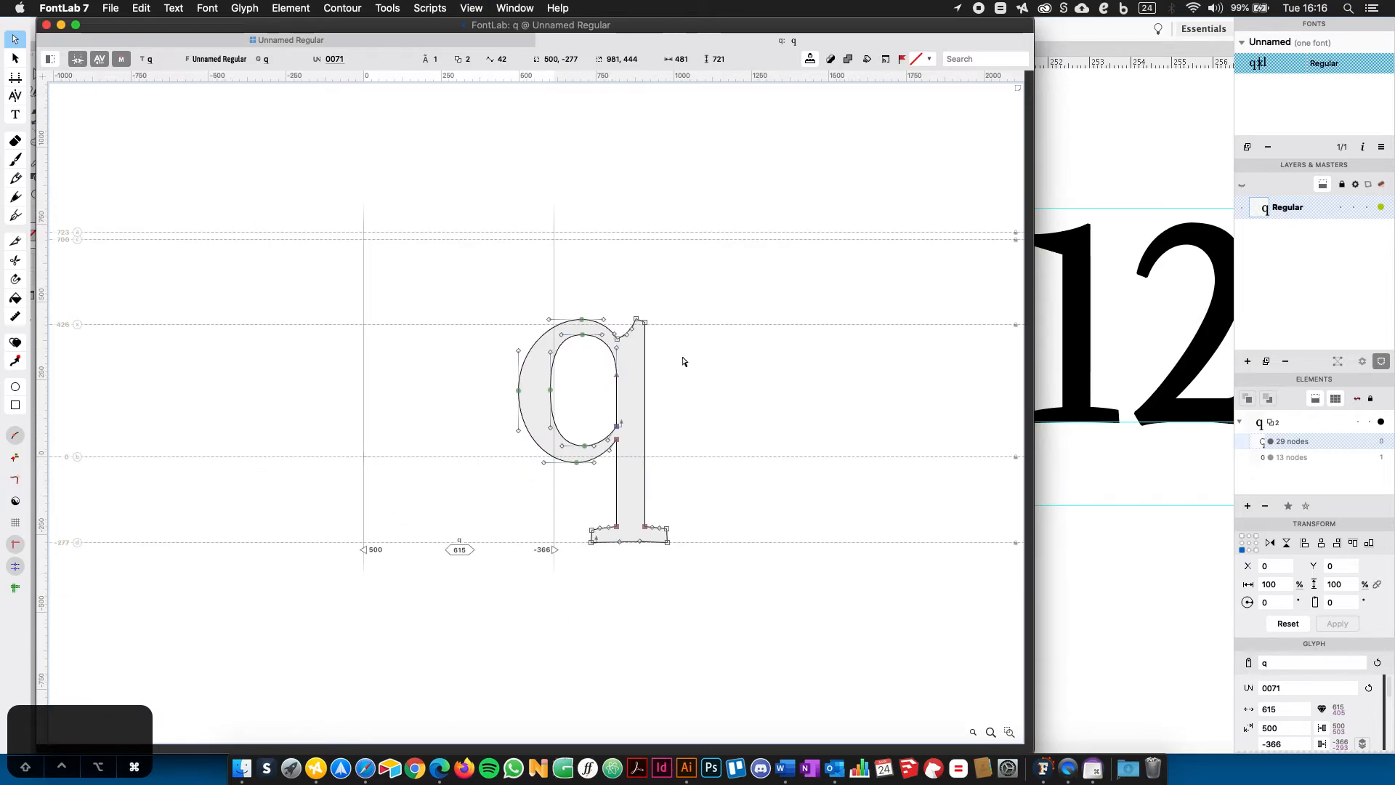
pyautogui.press('super+minus')
pyautogui.press('super+equal')
pyautogui.press('super+equal')
pyautogui.press('super+equal')
pyautogui.press('super+minus')
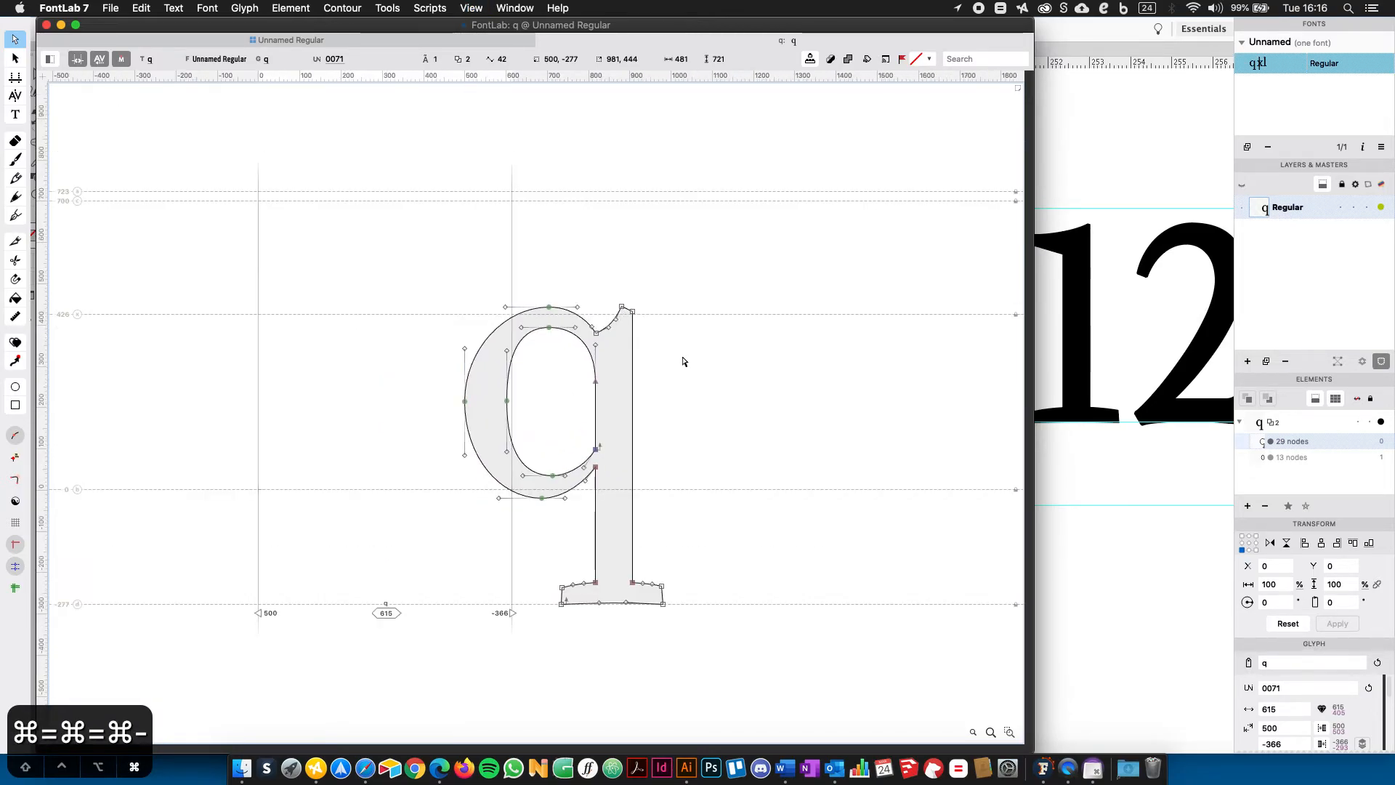
pyautogui.moveTo(773, 250); pyautogui.dragTo(400, 700)
pyautogui.moveTo(510, 400); pyautogui.dragTo(316, 380)
pyautogui.click(567, 370)
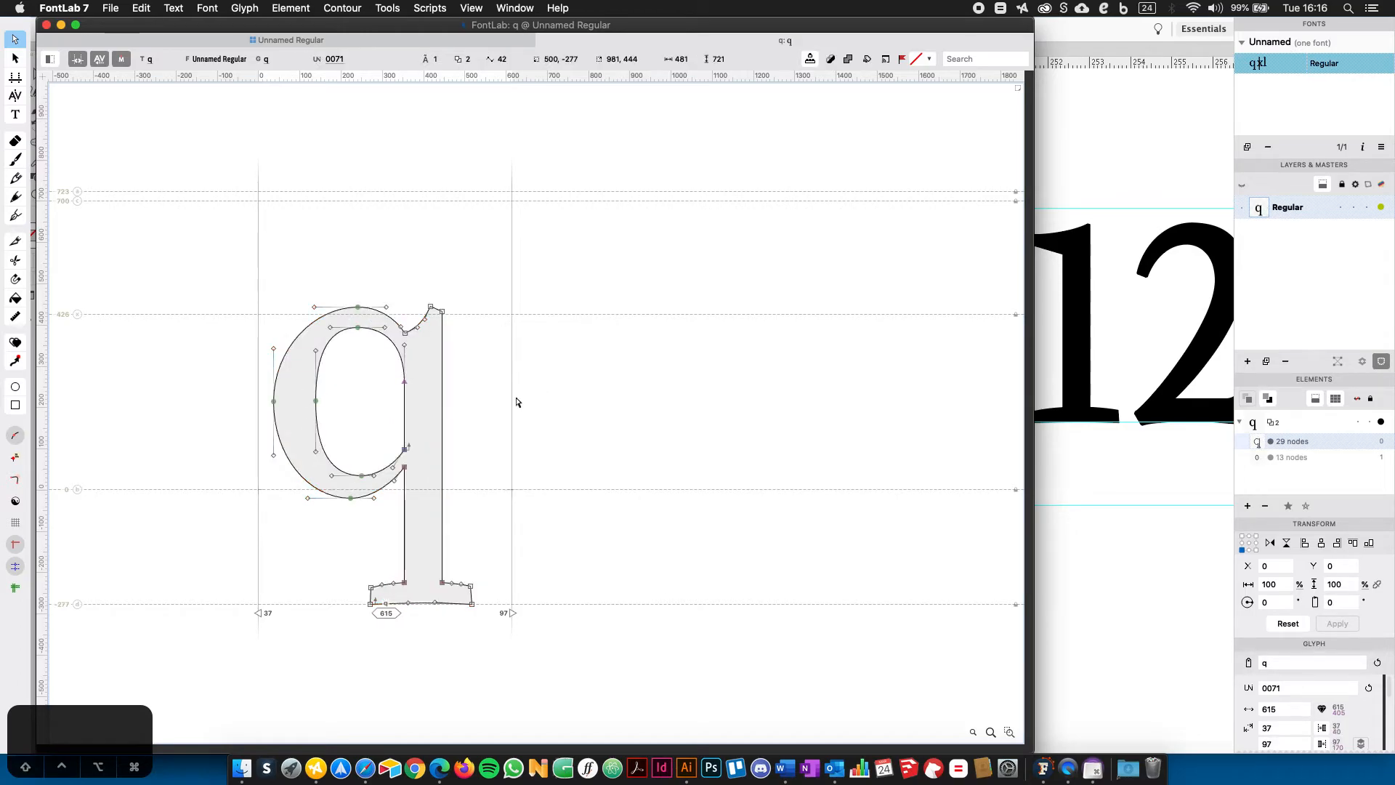
# Reopen the x glyph from the font overview and cut the whole l outline out of its artwork.
pyautogui.click(529, 40)
pyautogui.doubleClick(384, 248)
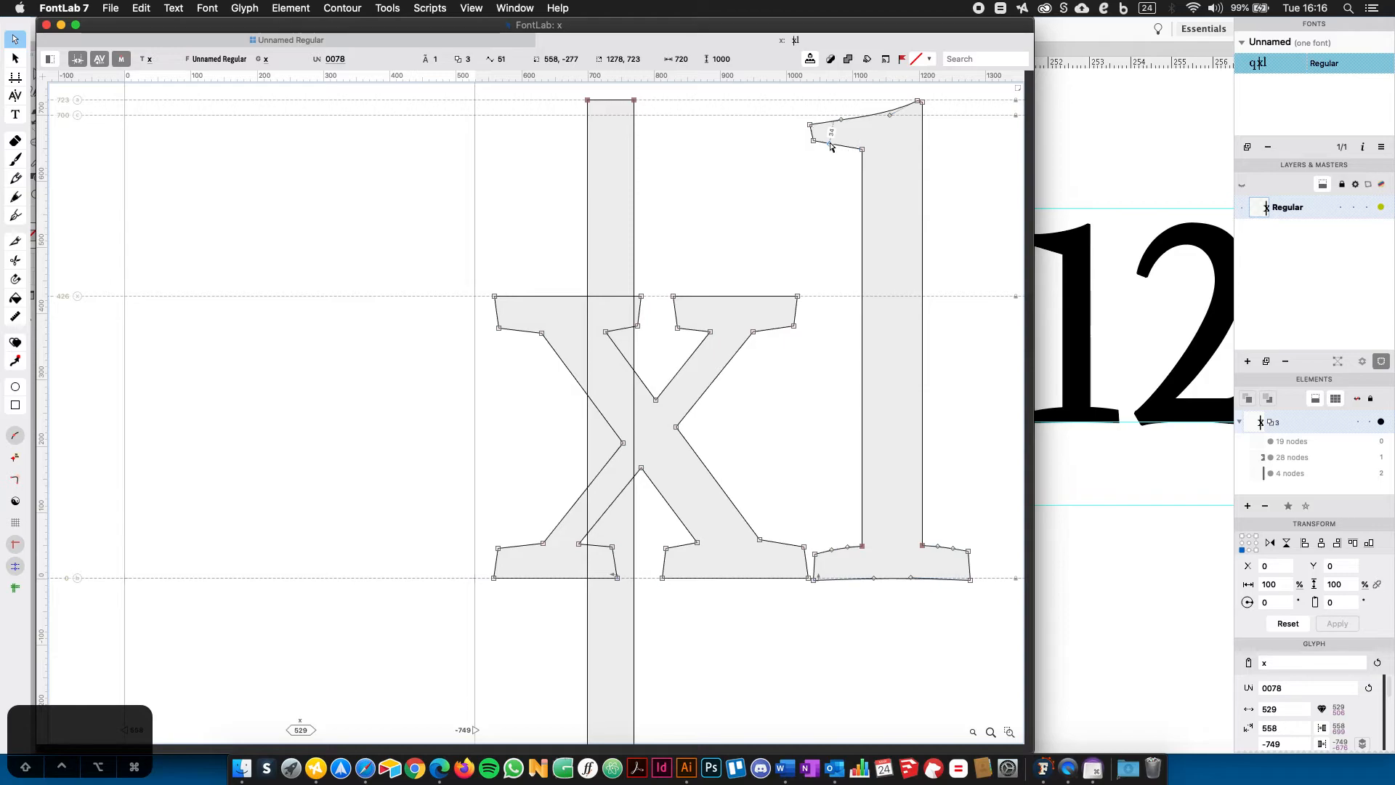
pyautogui.doubleClick(831, 146)
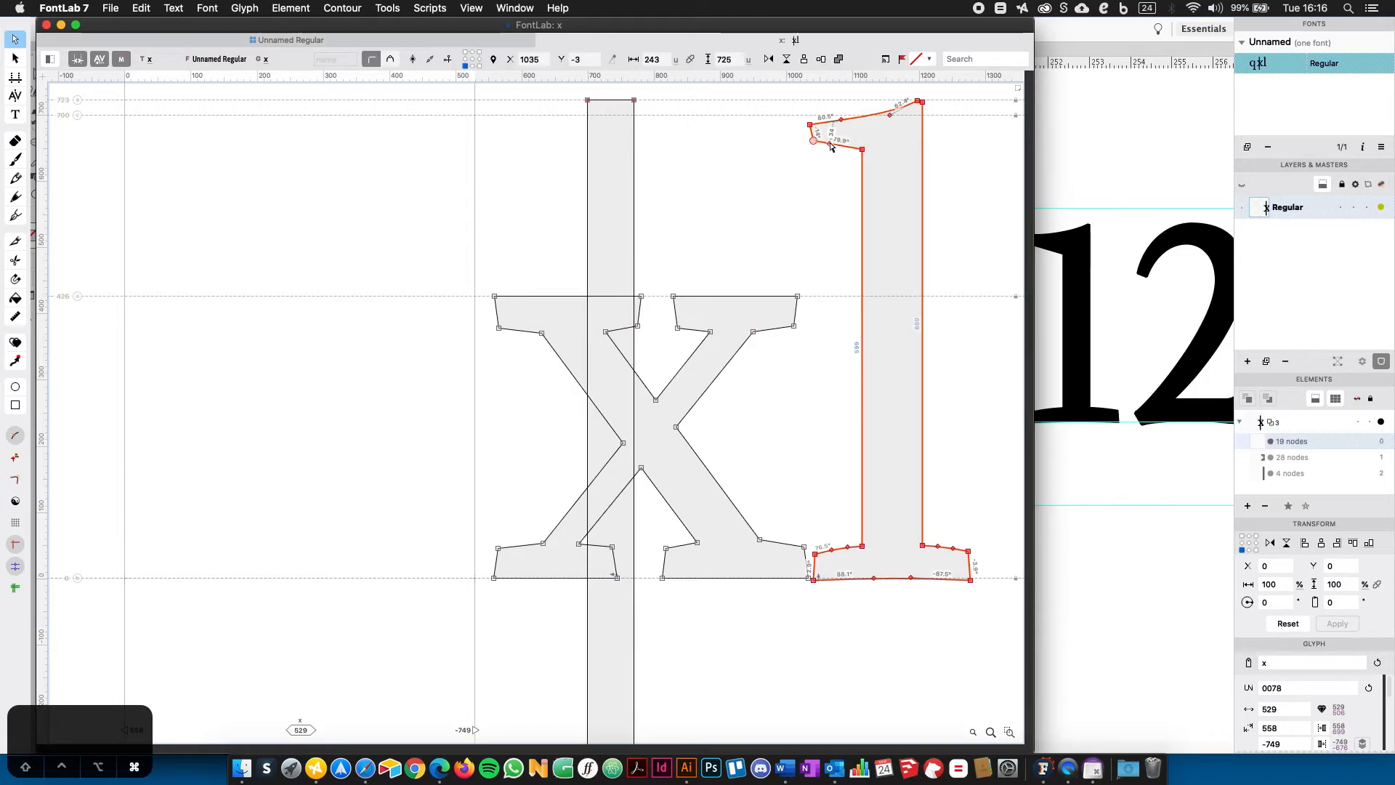
pyautogui.press('BackSpace')
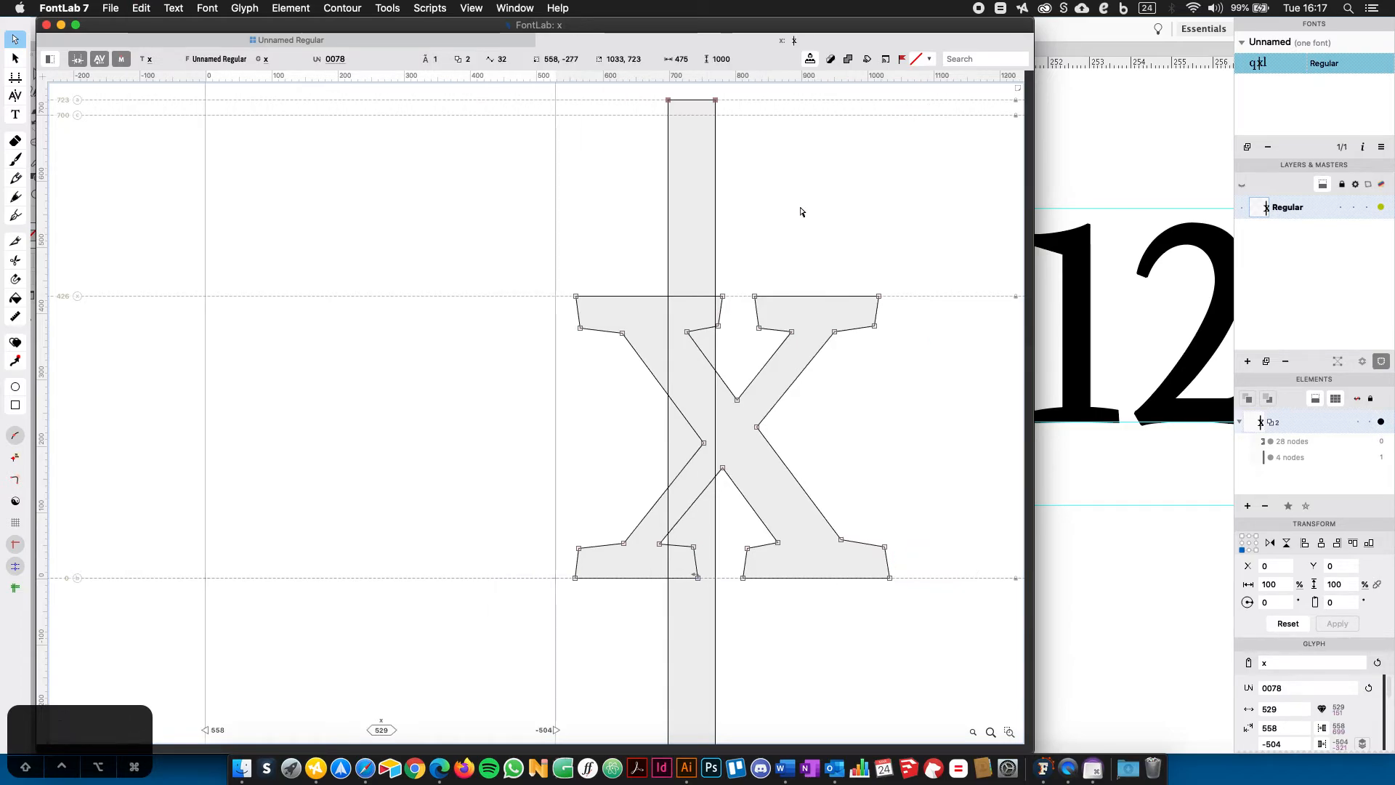
# Delete the vertical bar from the x glyph so only the x outline is kept.
pyautogui.moveTo(717, 101); pyautogui.dragTo(712, 128)
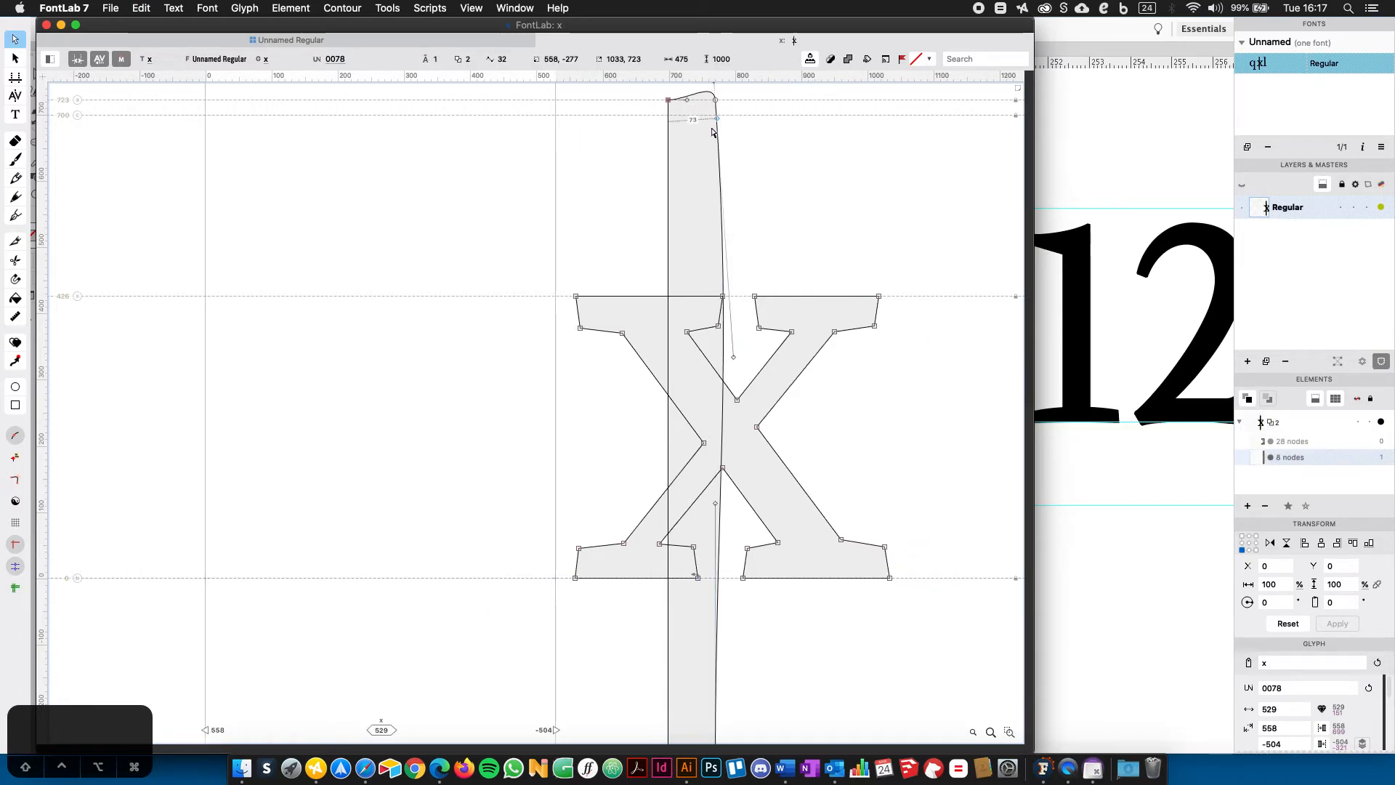
pyautogui.click(668, 144)
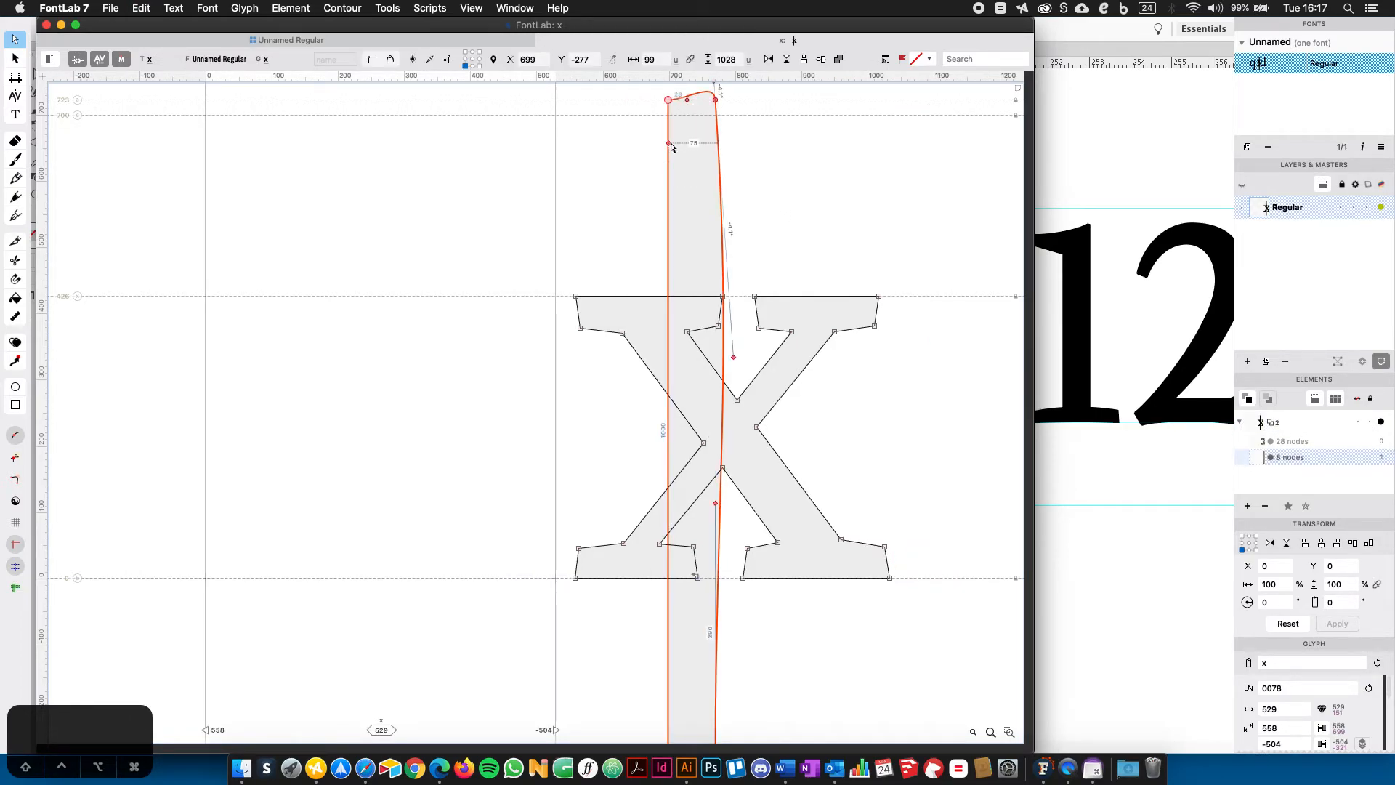
pyautogui.press('BackSpace')
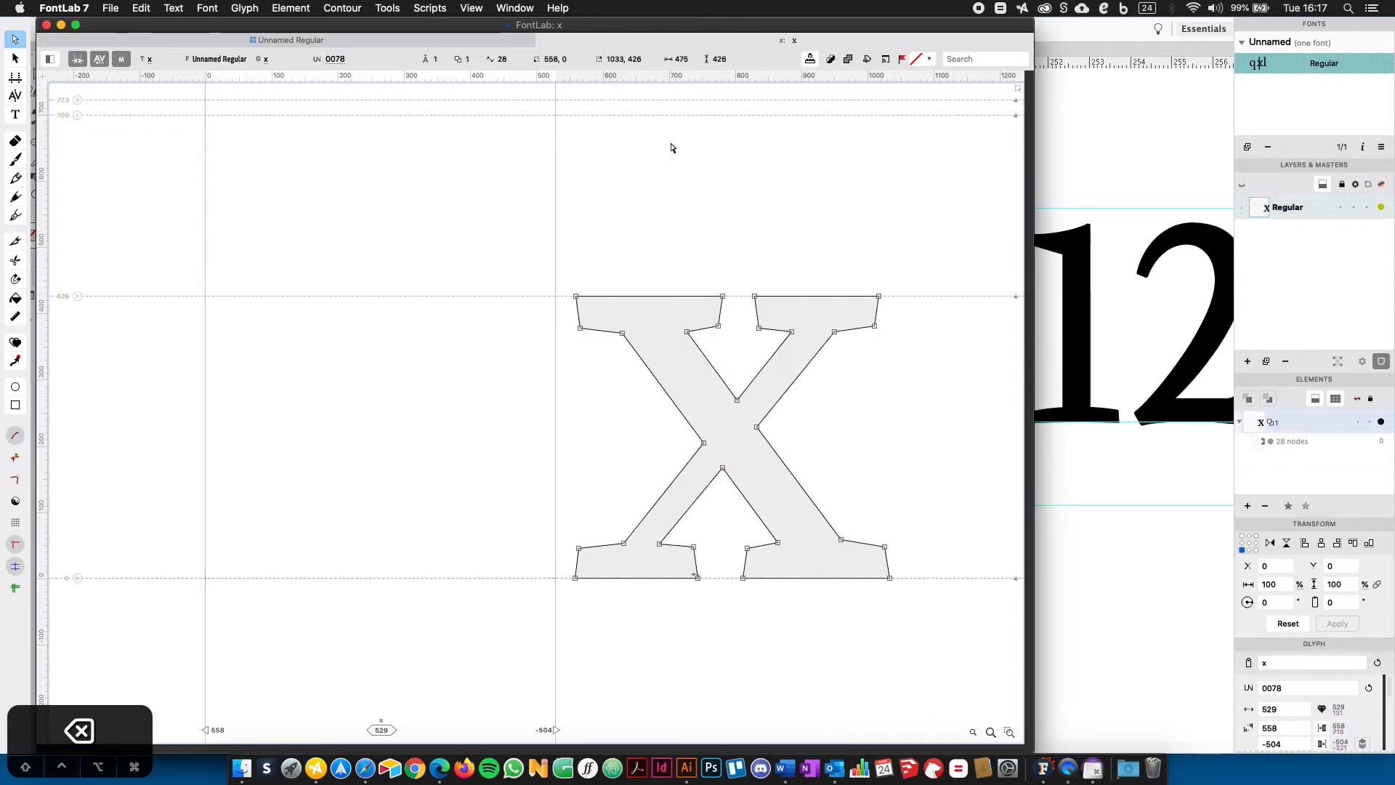
# Open the l glyph from the font overview and paste the cut l outline into it.
pyautogui.click(358, 37)
pyautogui.press('l')
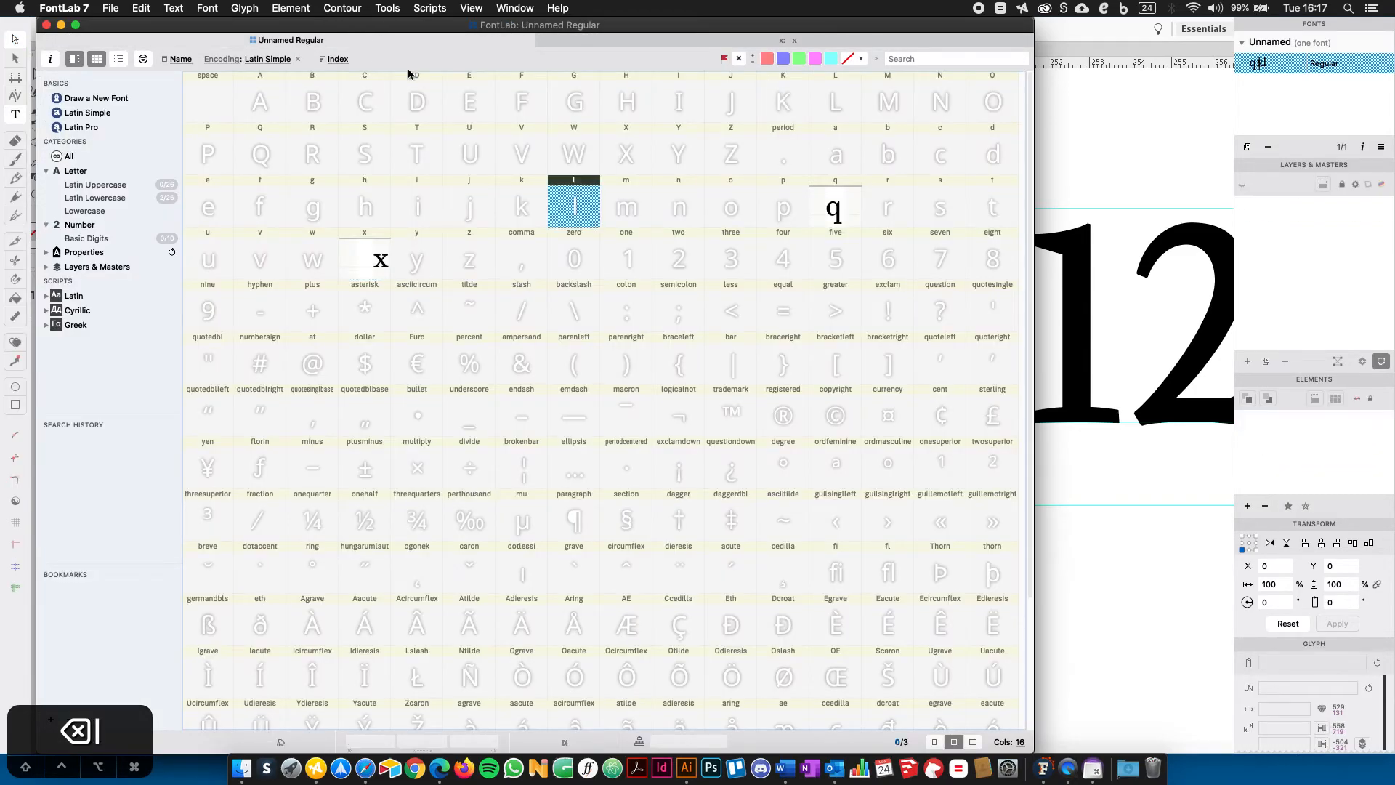
pyautogui.click(571, 209)
pyautogui.doubleClick(572, 210)
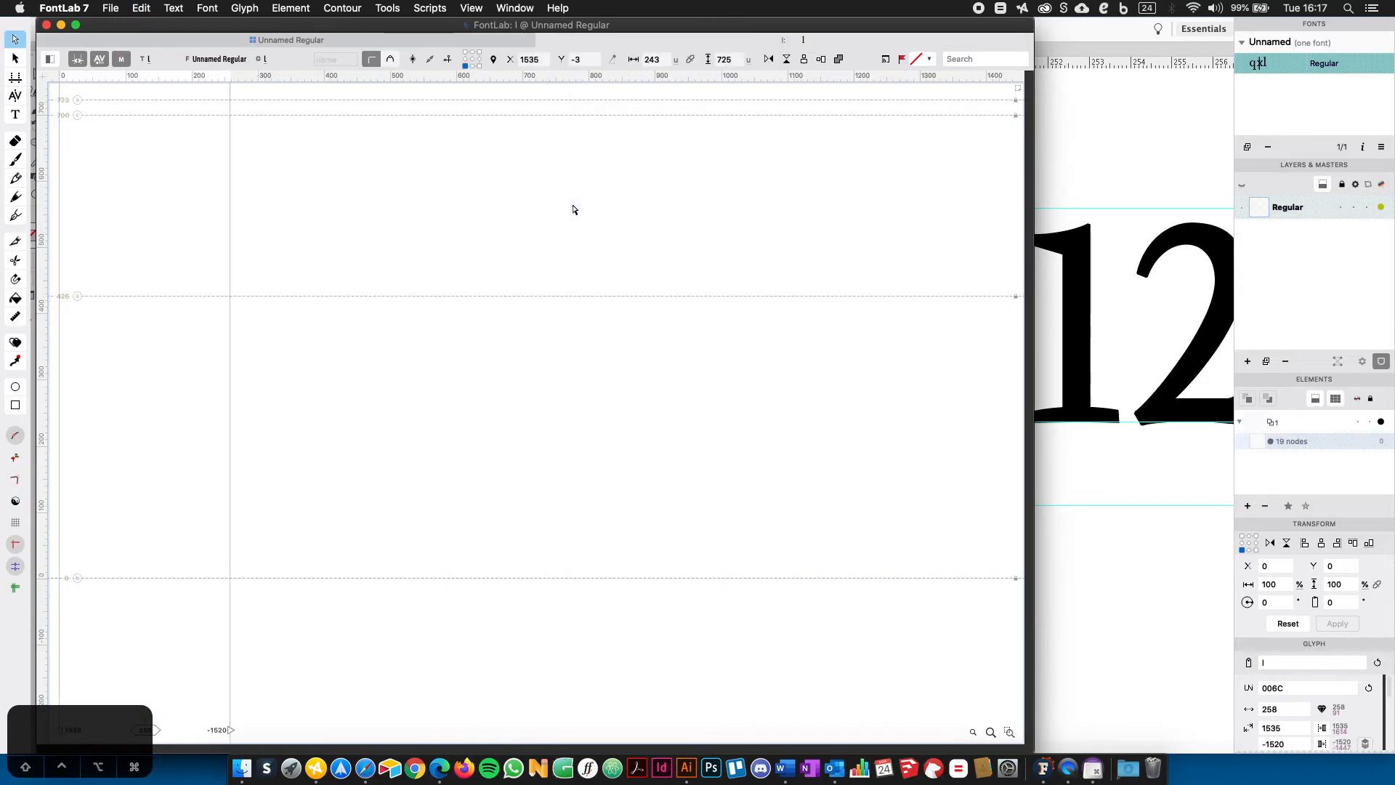
# Move the whole l outline between its sidebearing lines, with about 14 units on the left and 1 on the right.
pyautogui.press('super+minus')
pyautogui.press('super+minus')
pyautogui.press('super+minus')
pyautogui.moveTo(782, 130); pyautogui.dragTo(479, 361)
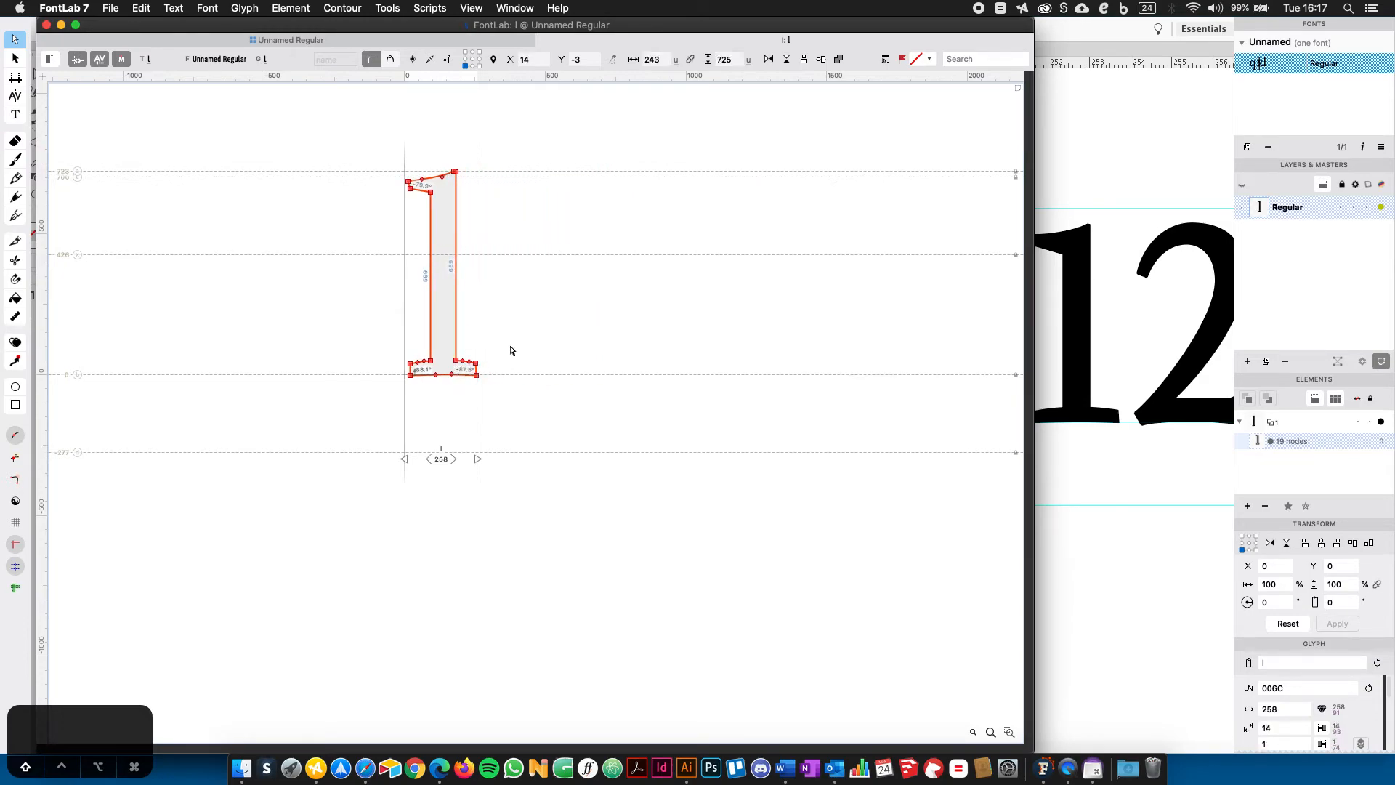
pyautogui.click(484, 374)
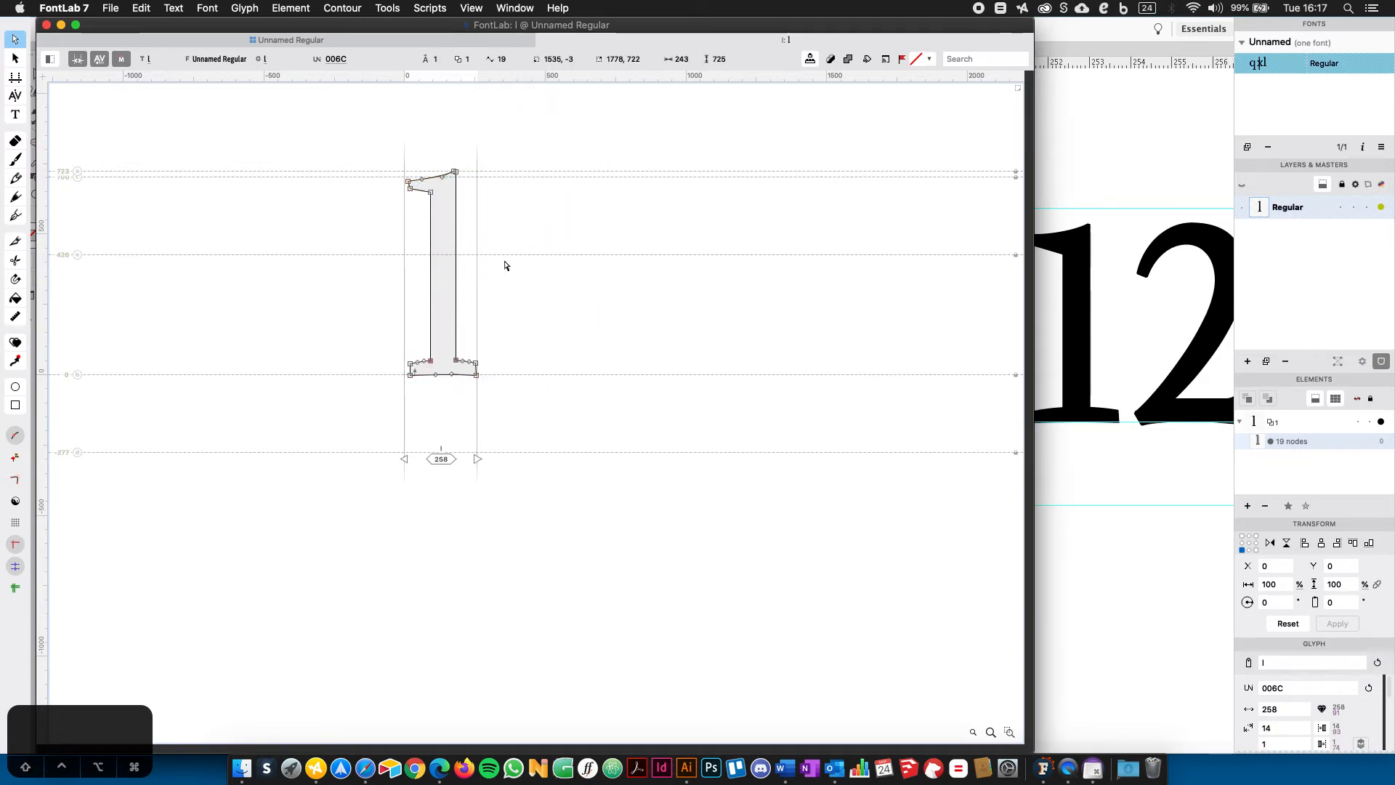
# Open the x glyph and move its whole outline between the sidebearing lines, with about 32 units on the left and 22 on the right.
pyautogui.click(542, 41)
pyautogui.doubleClick(373, 243)
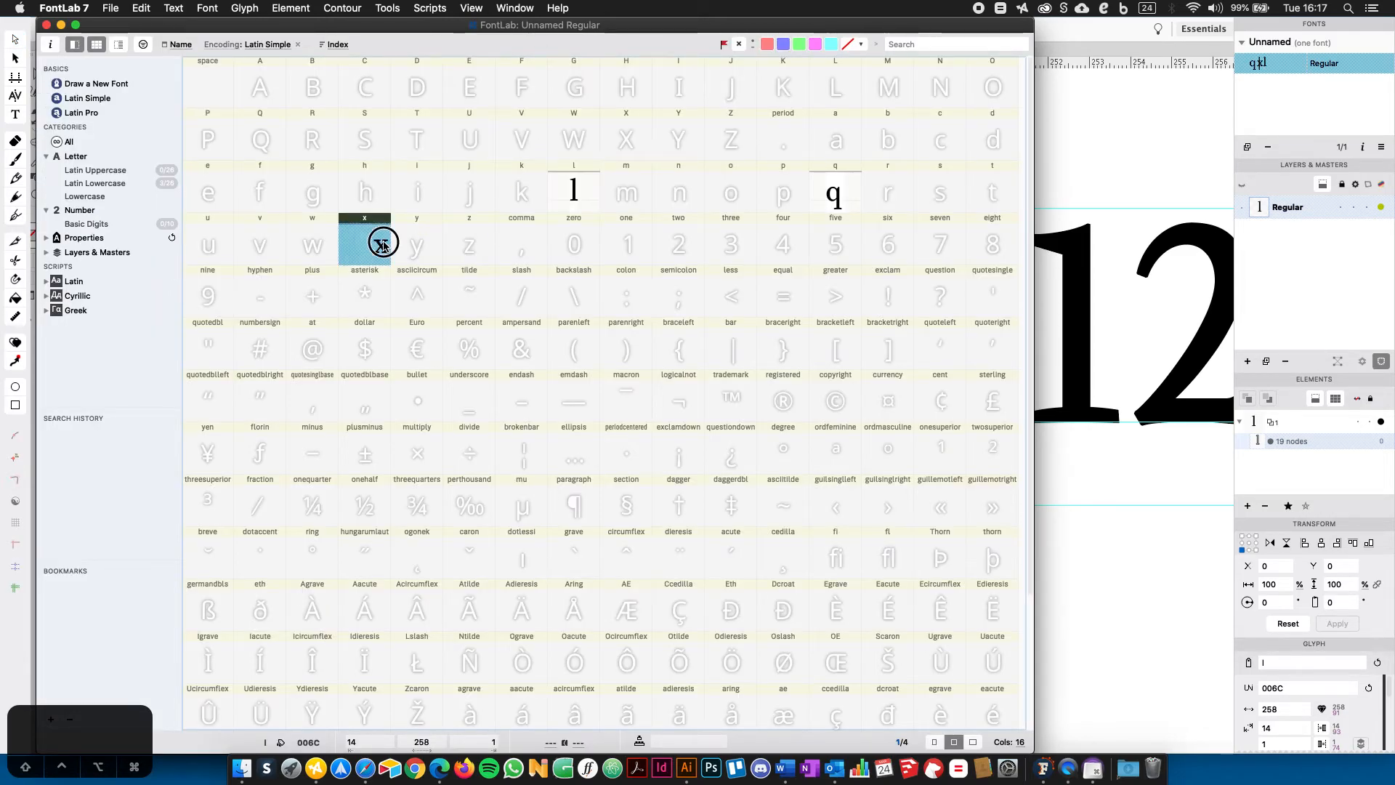
pyautogui.moveTo(493, 251); pyautogui.dragTo(938, 637)
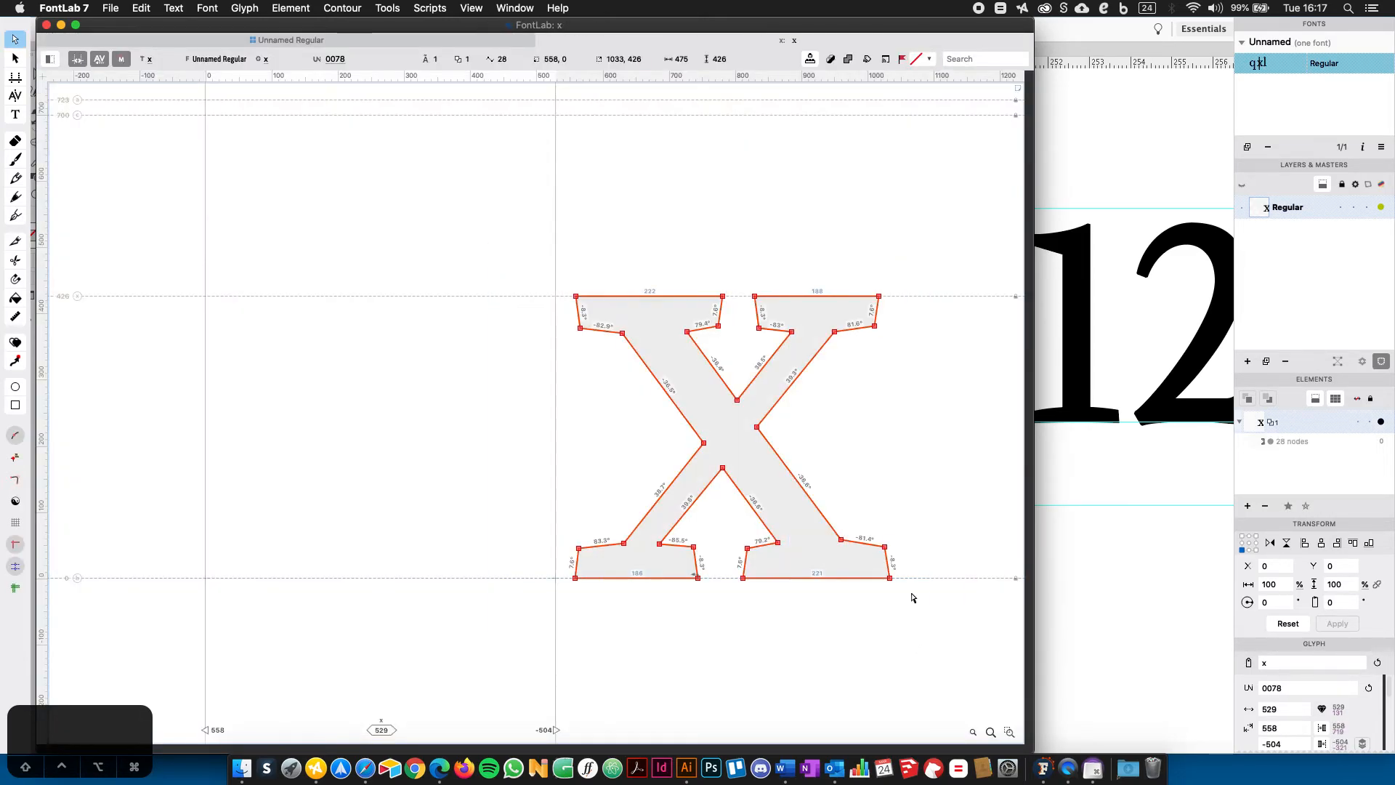
pyautogui.moveTo(892, 583); pyautogui.dragTo(548, 584)
pyautogui.click(865, 341)
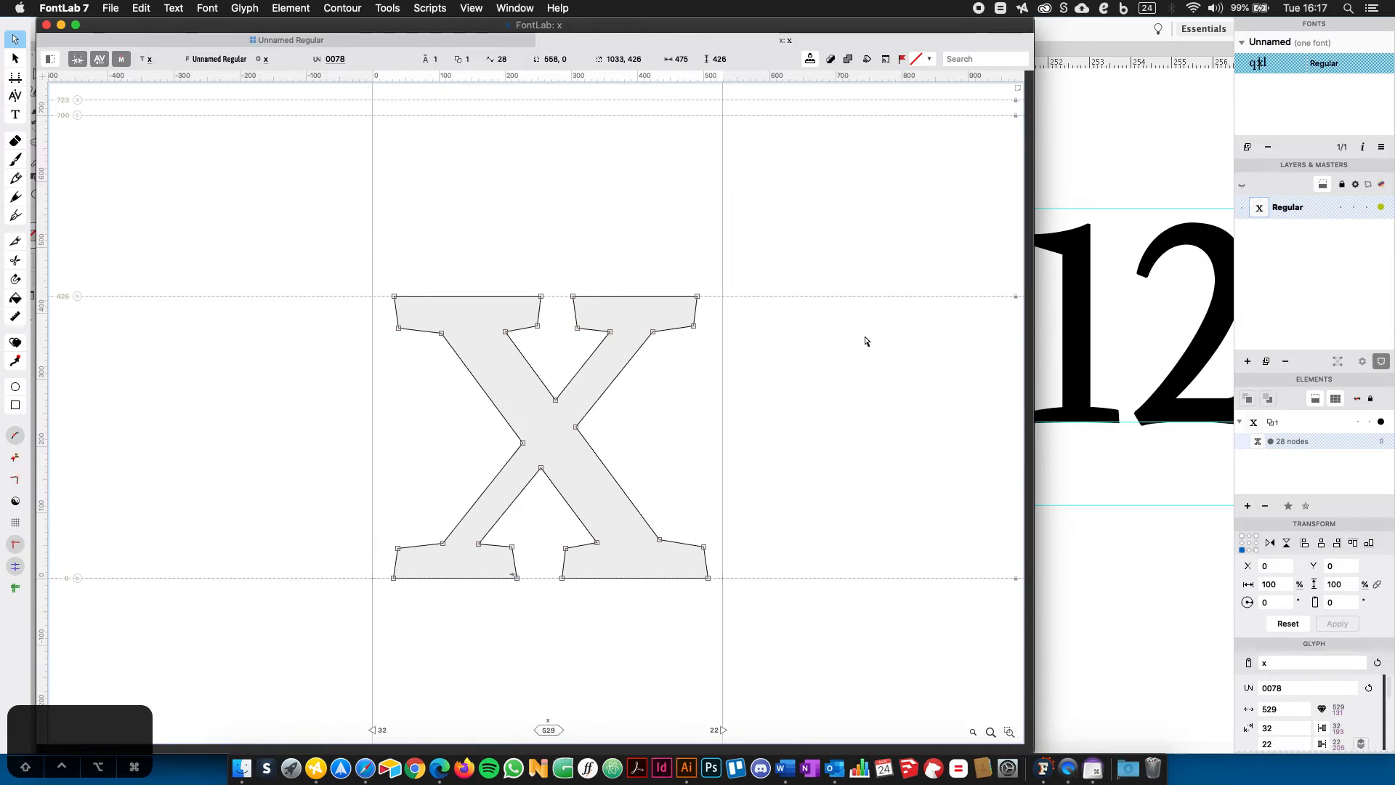
# Switch to Illustrator and move the q back to its place between the p and the r in the alphabet row.
pyautogui.press('super+Tab')
pyautogui.press('super+minus')
pyautogui.press('super+minus')
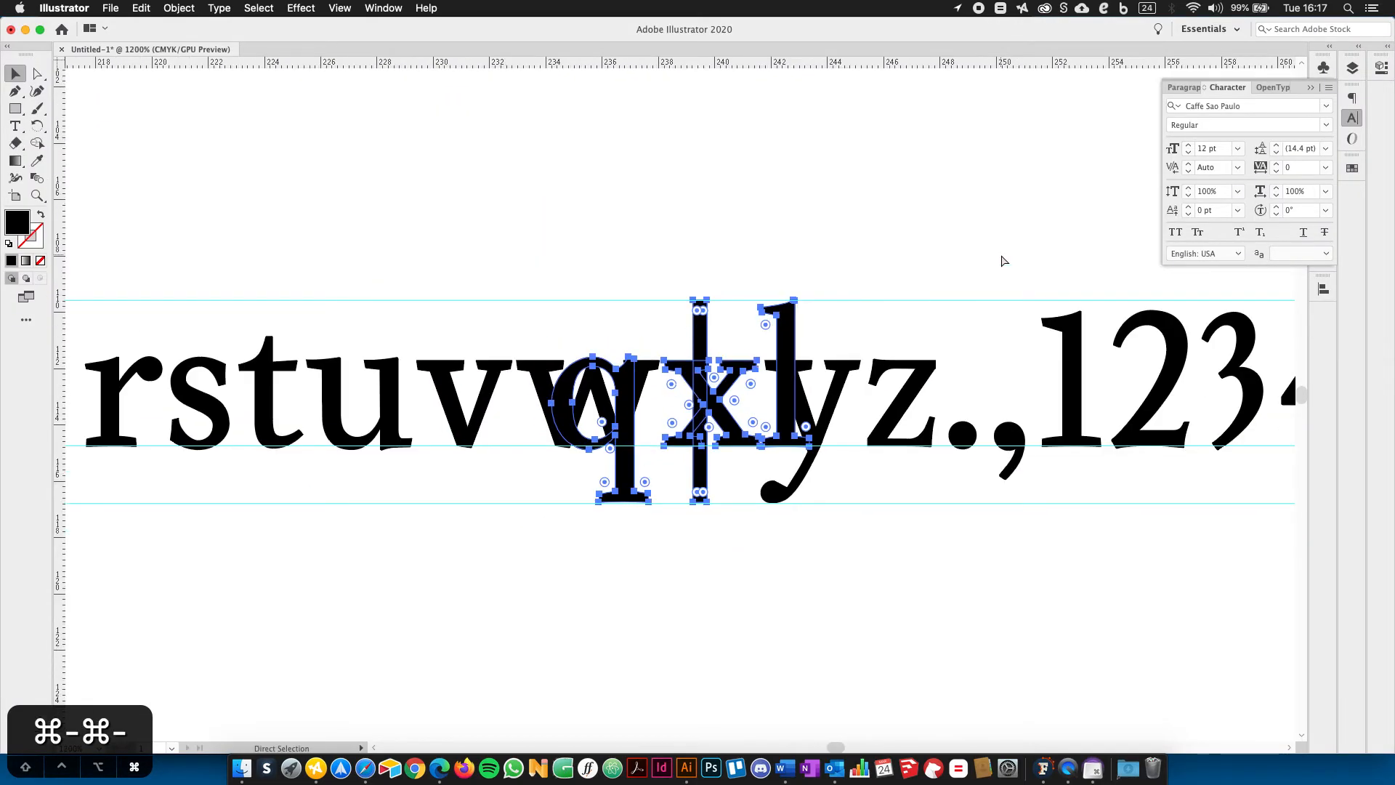
pyautogui.click(729, 217)
pyautogui.moveTo(699, 326); pyautogui.dragTo(564, 262)
pyautogui.moveTo(707, 426); pyautogui.dragTo(134, 395)
pyautogui.hscroll(-10, 1049, 409)
pyautogui.scroll(2, 1317, 341)
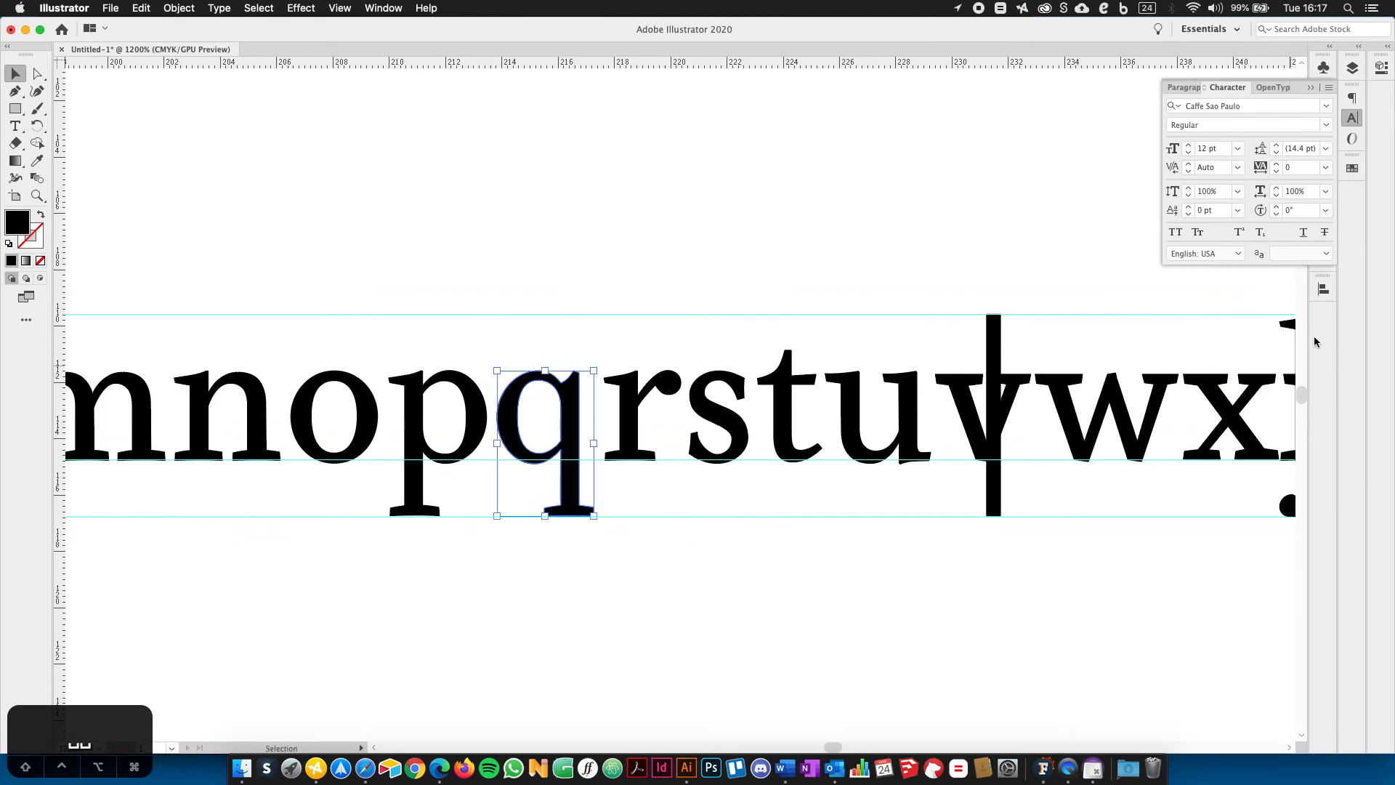
# Move the l back to its place just before the m in the alphabet row.
pyautogui.moveTo(1292, 327); pyautogui.dragTo(218, 324)
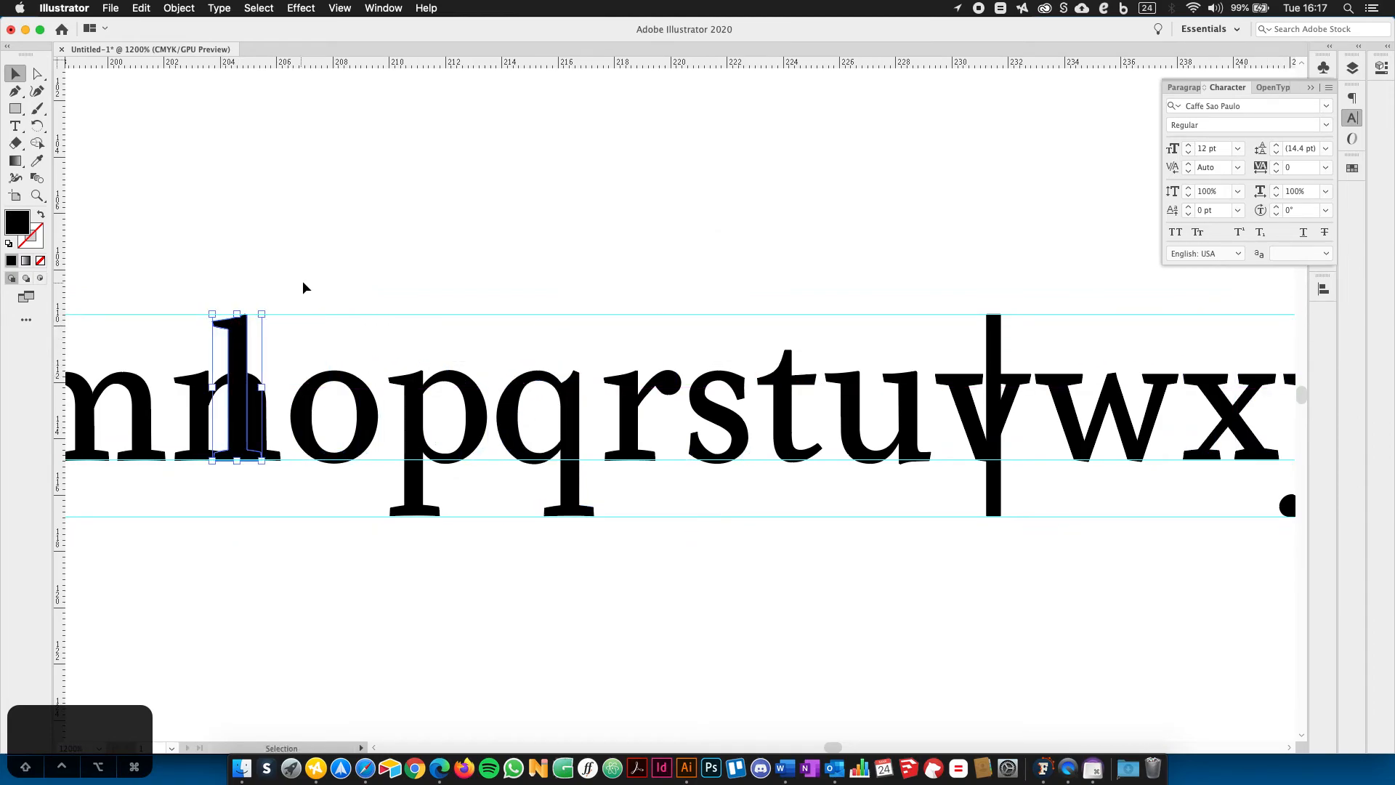
pyautogui.moveTo(302, 287); pyautogui.dragTo(672, 299)
pyautogui.moveTo(607, 374); pyautogui.dragTo(341, 385)
# Move the vertical bar over the n, spanning the ascender and descender guides, and copy the bar and the n together.
pyautogui.hscroll(10, 579, 390)
pyautogui.scroll(1, 965, 380)
pyautogui.click(928, 378)
pyautogui.moveTo(913, 371); pyautogui.dragTo(162, 440)
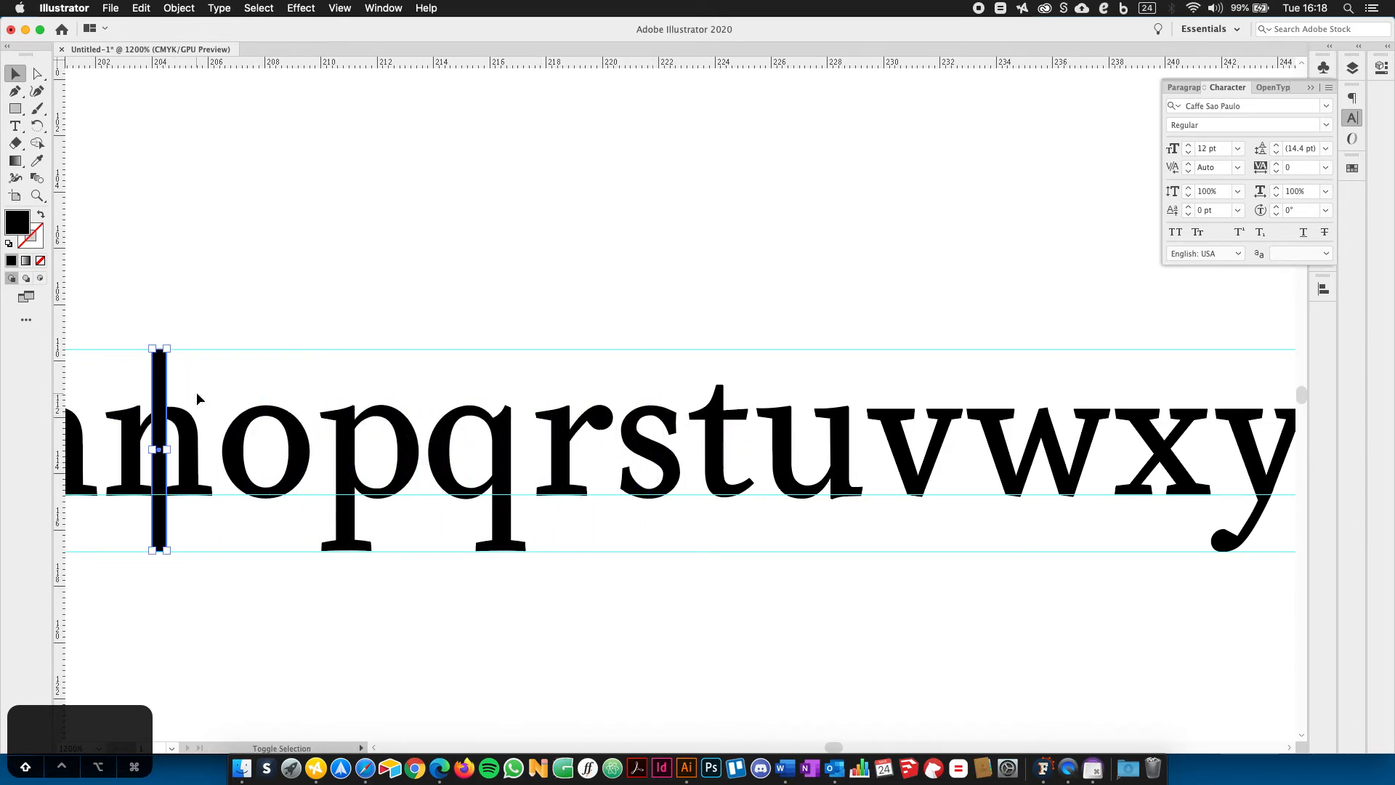
pyautogui.keyDown('shift'); pyautogui.click(143, 450); pyautogui.keyUp('shift')
pyautogui.press('a')
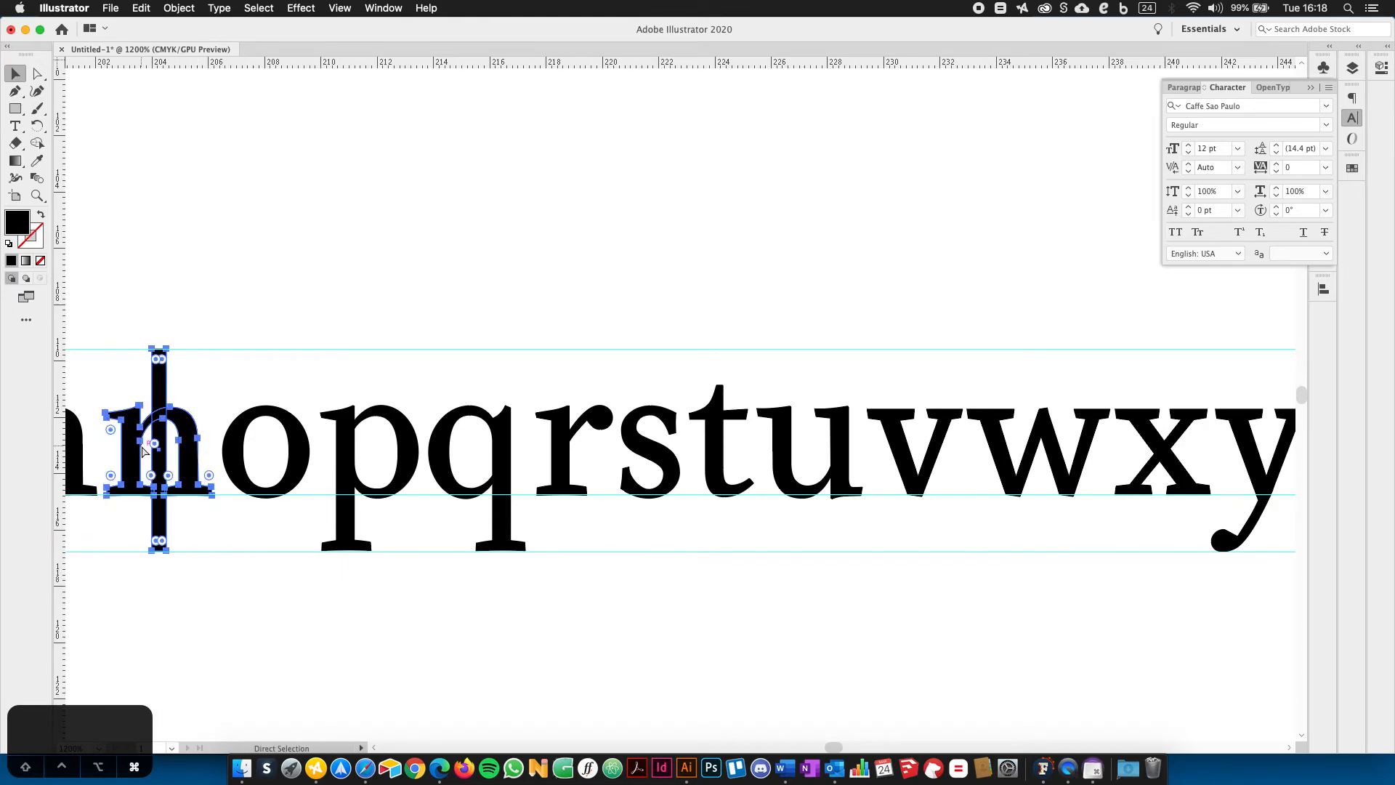
pyautogui.press('cmd+c')
# Switch to FontLab, open the n glyph from the font overview and paste the copied n and bar into it.
pyautogui.press('cmd+Tab')
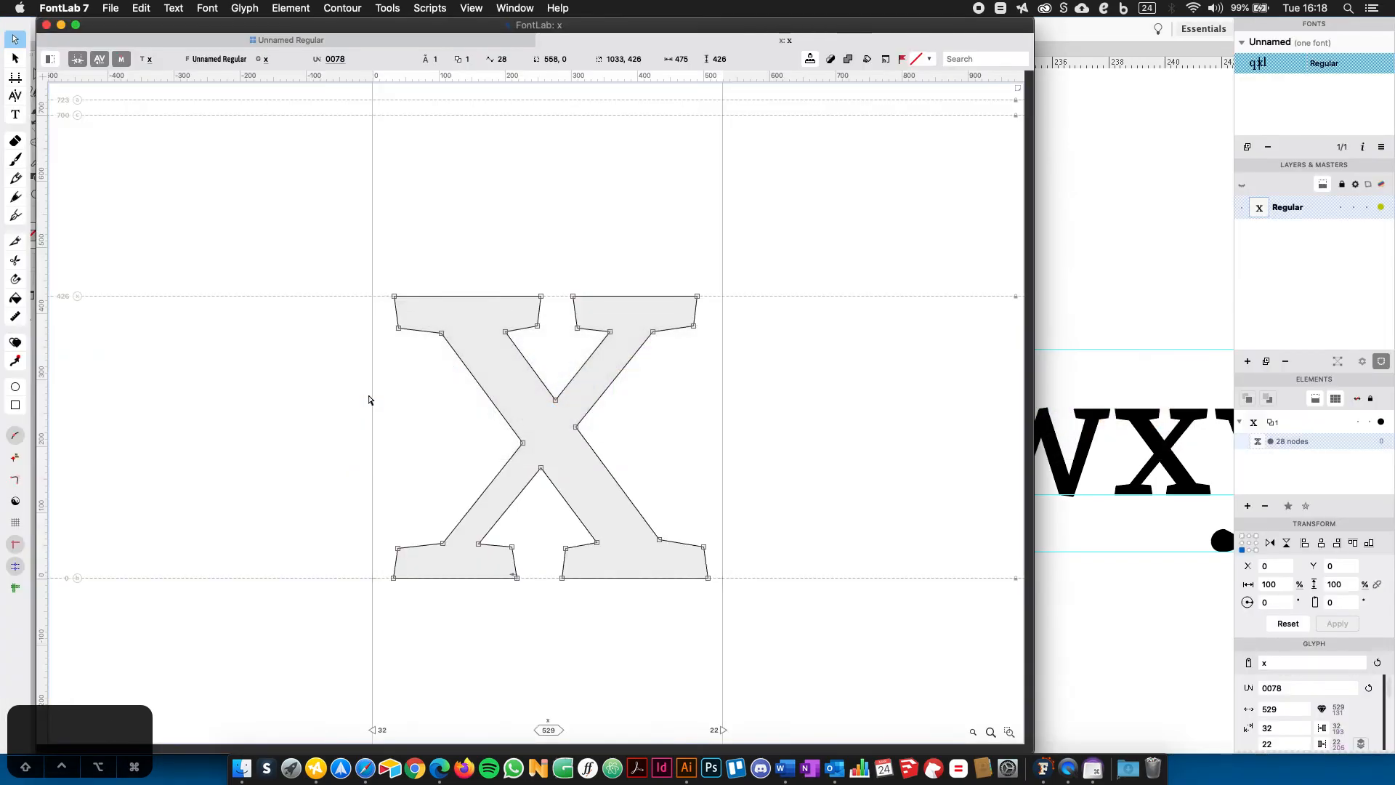
pyautogui.click(542, 41)
pyautogui.moveTo(514, 31); pyautogui.dragTo(598, 31)
pyautogui.click(772, 194)
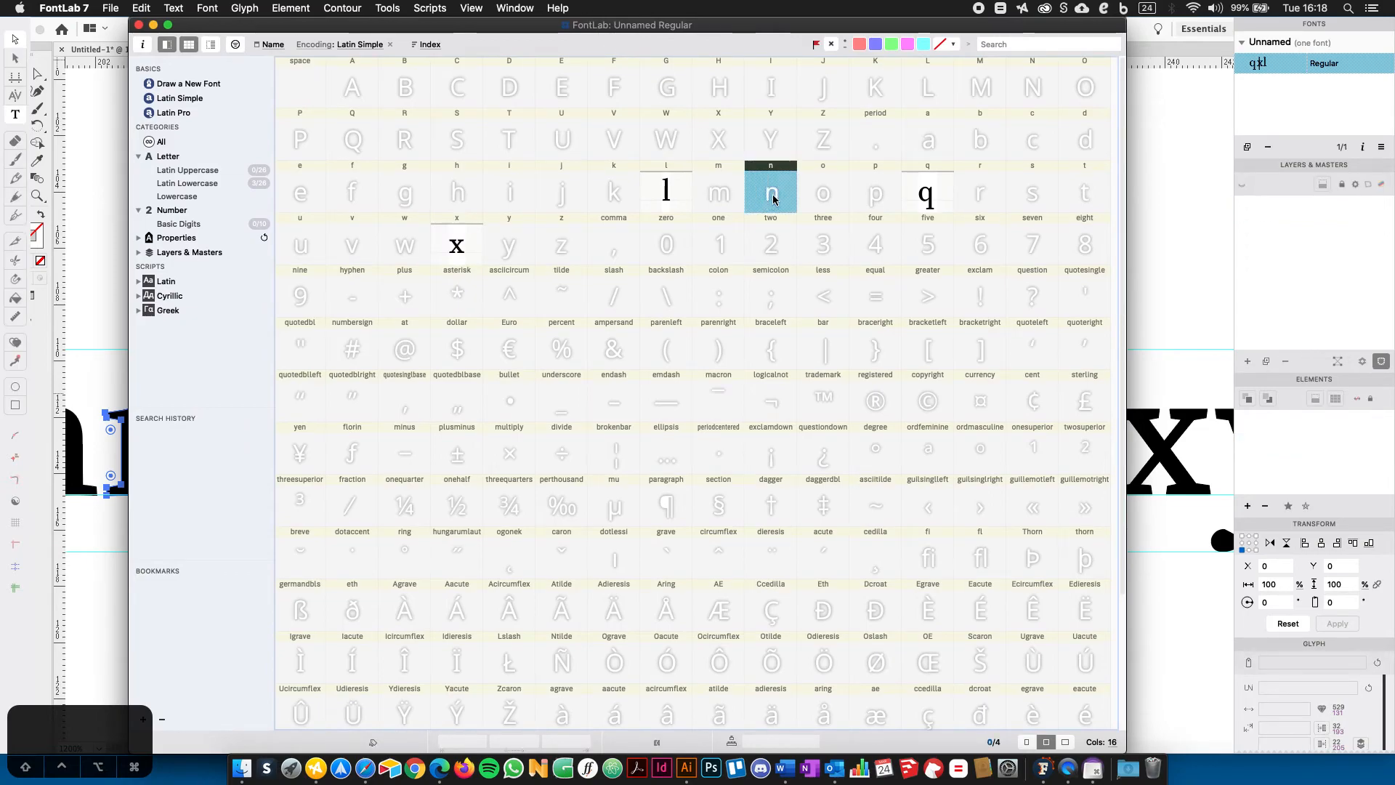
pyautogui.doubleClick(772, 196)
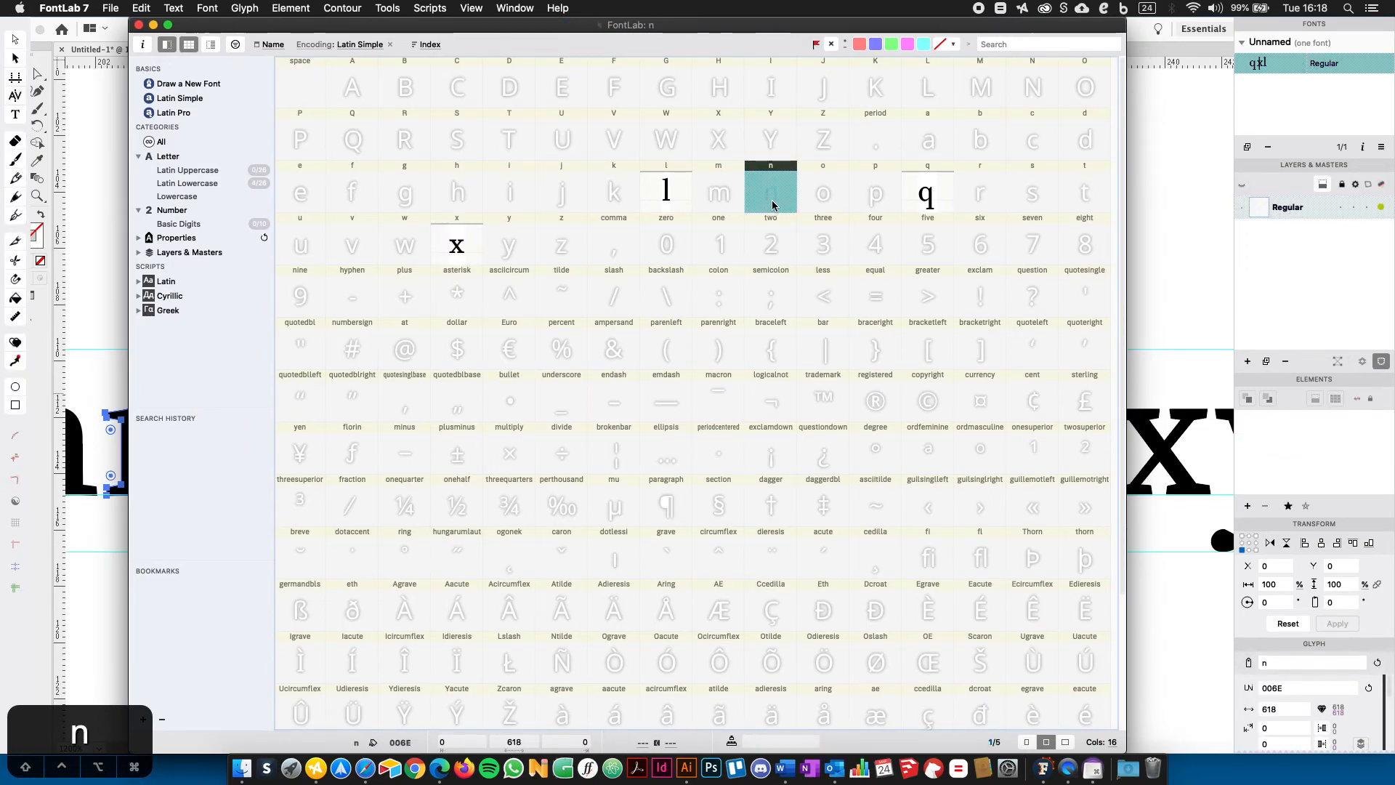
pyautogui.doubleClick(772, 205)
pyautogui.press('super+v')
# Delete the vertical bar from the n glyph and close the glyph.
pyautogui.moveTo(640, 115); pyautogui.dragTo(647, 140)
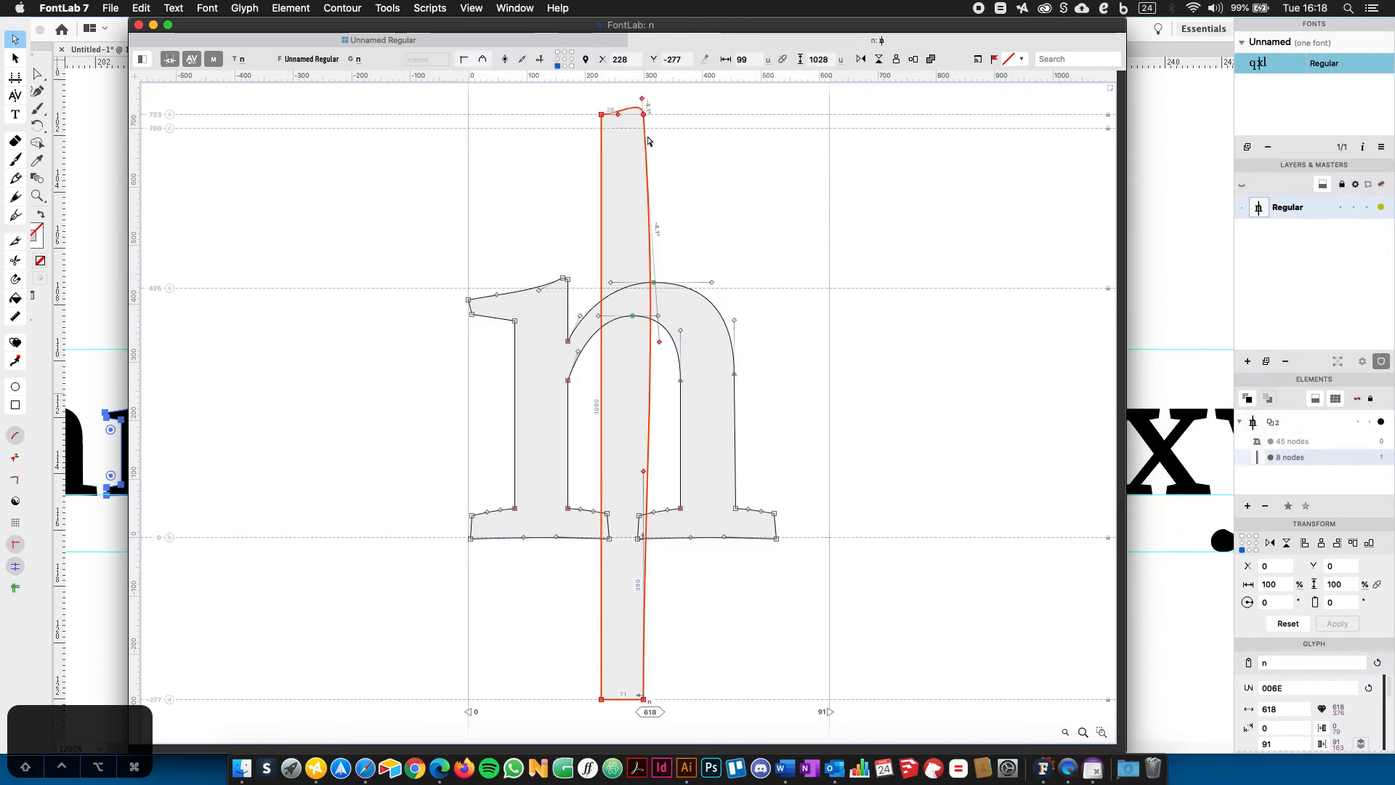
pyautogui.press('BackSpace')
pyautogui.click(635, 40)
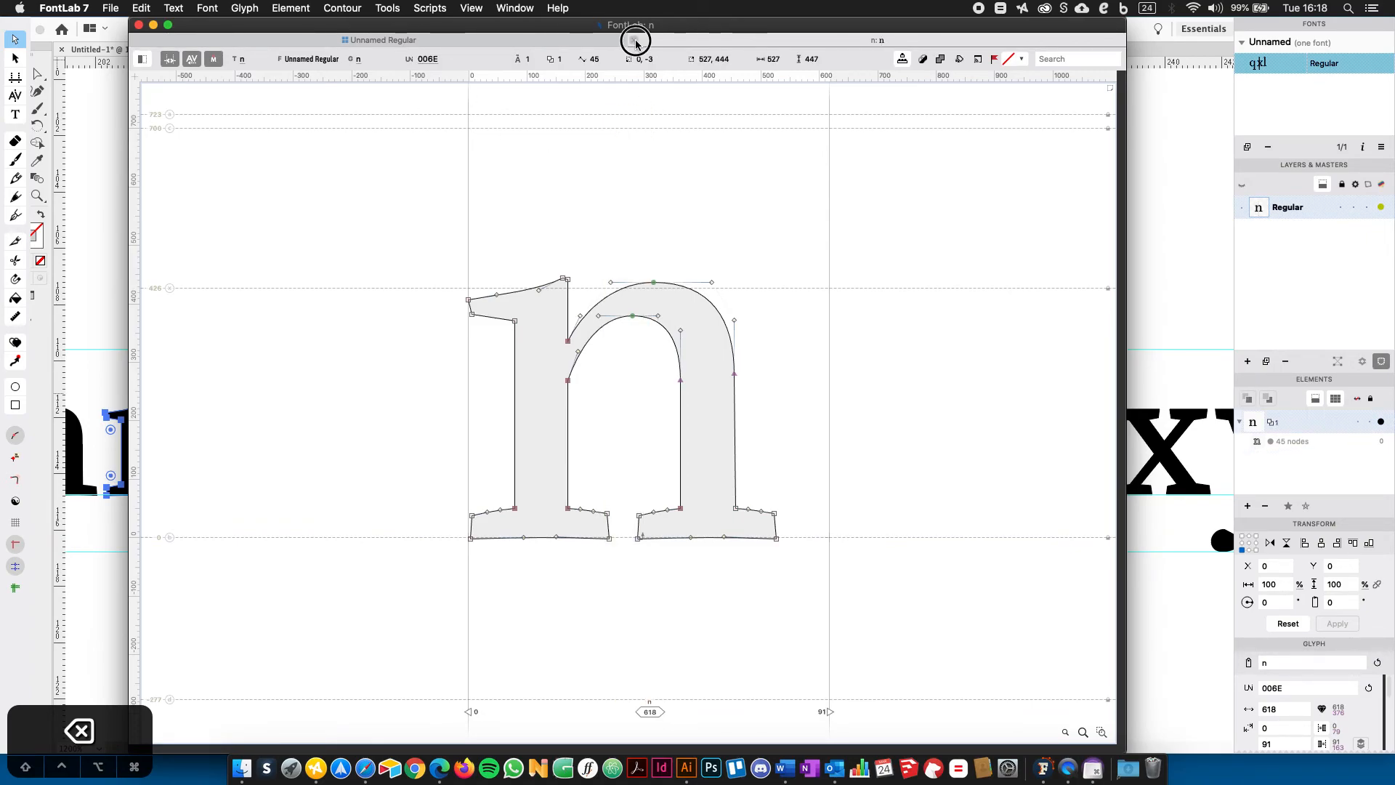
# Switch to Illustrator, move the vertical bar over the p and copy the bar and the p together.
pyautogui.click(1149, 318)
pyautogui.press('space')
pyautogui.moveTo(1027, 324); pyautogui.dragTo(901, 292)
pyautogui.moveTo(502, 271); pyautogui.dragTo(715, 273)
pyautogui.click(566, 407)
pyautogui.click(499, 294)
pyautogui.click(324, 344)
pyautogui.moveTo(324, 347); pyautogui.dragTo(534, 365)
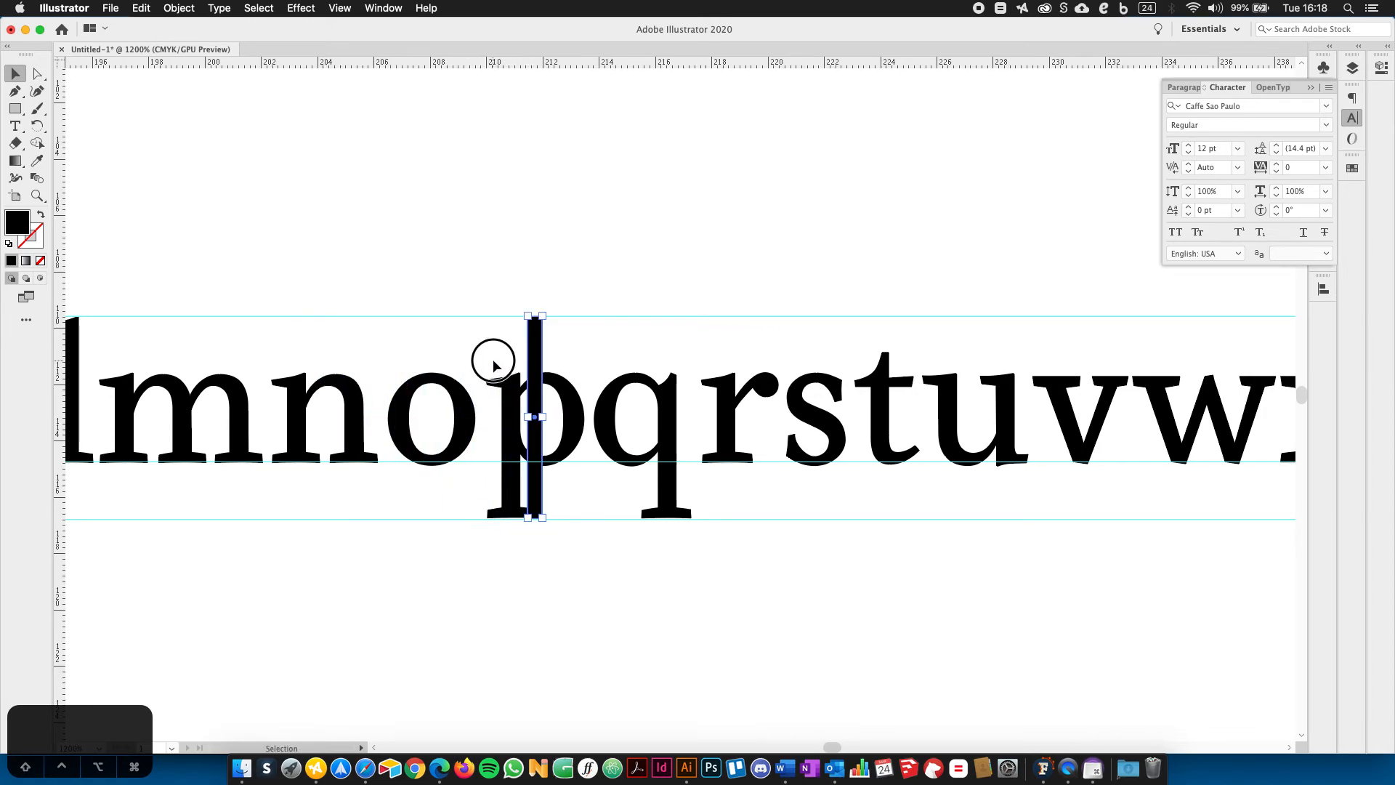
pyautogui.keyDown('shift'); pyautogui.click(556, 406); pyautogui.keyUp('shift')
pyautogui.press('super+c')
# Switch to FontLab, paste the copied p and bar into the p glyph, and delete the bar.
pyautogui.press('super+Tab')
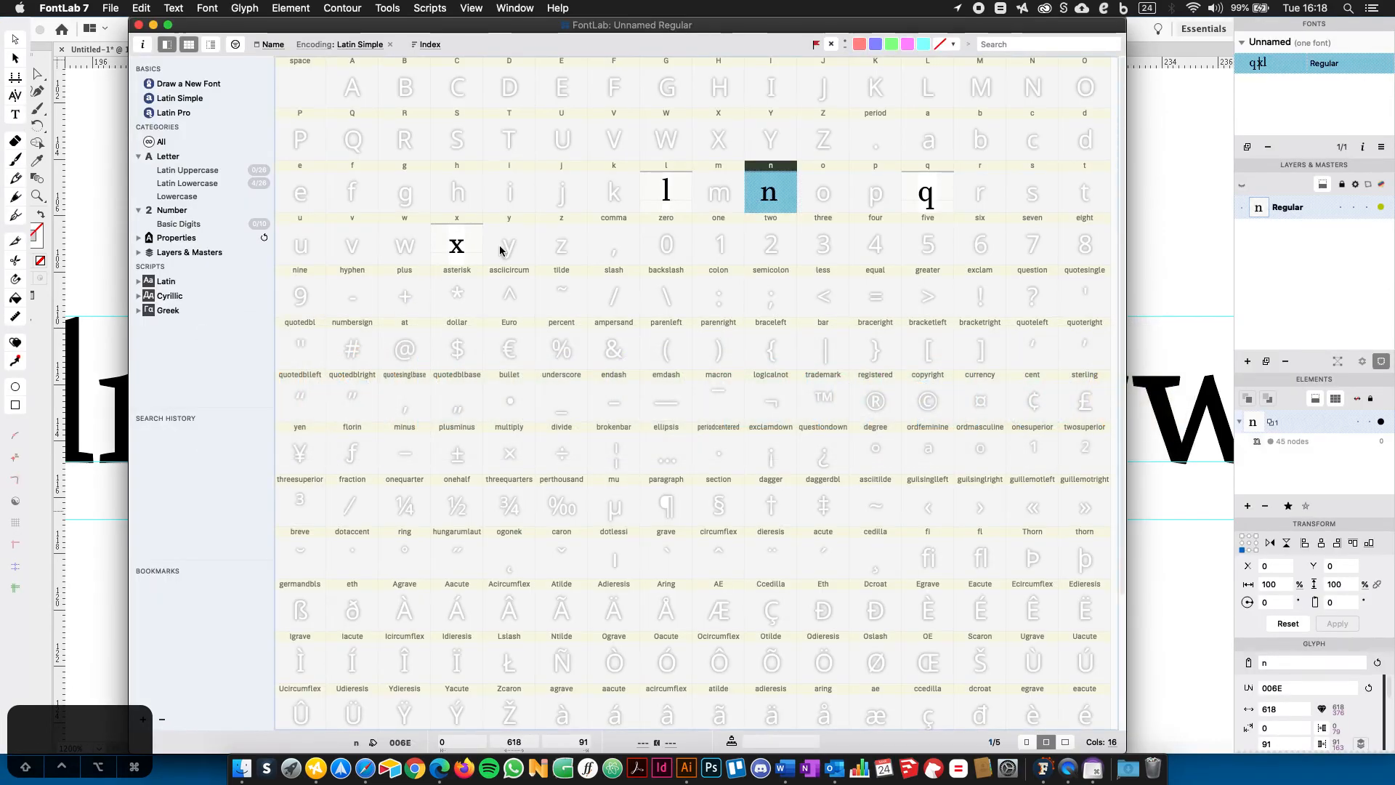
pyautogui.press('p')
pyautogui.click(890, 202)
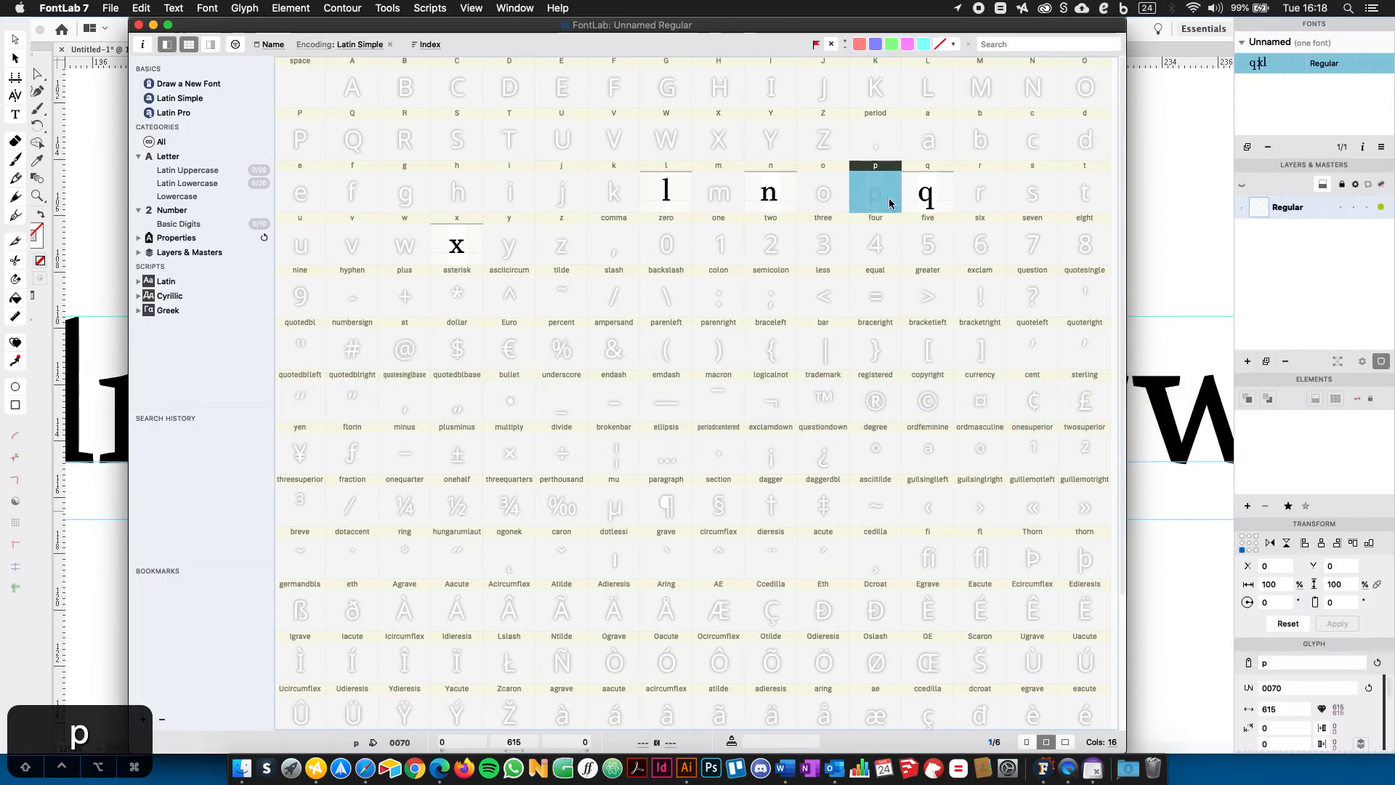
pyautogui.doubleClick(885, 201)
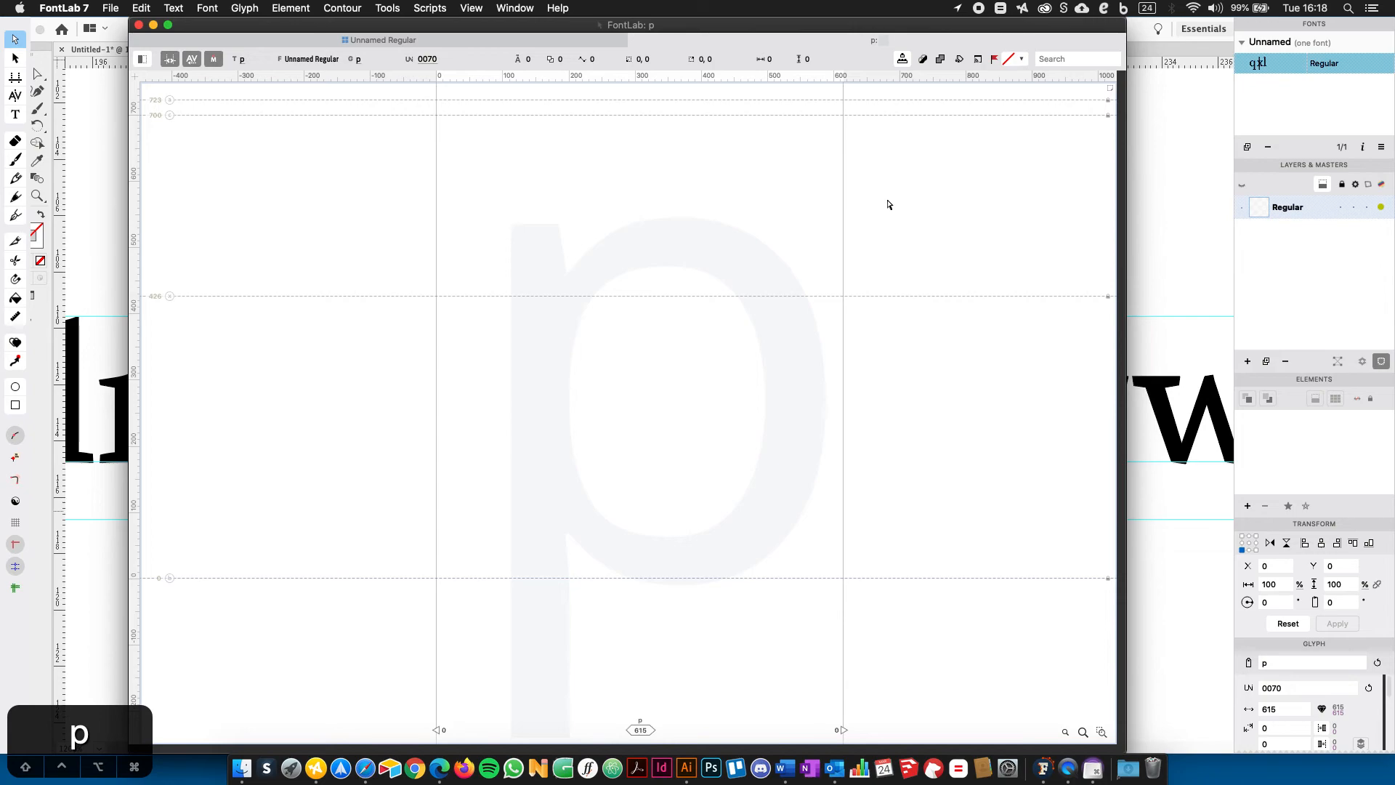
pyautogui.press('super+v')
pyautogui.click(643, 141)
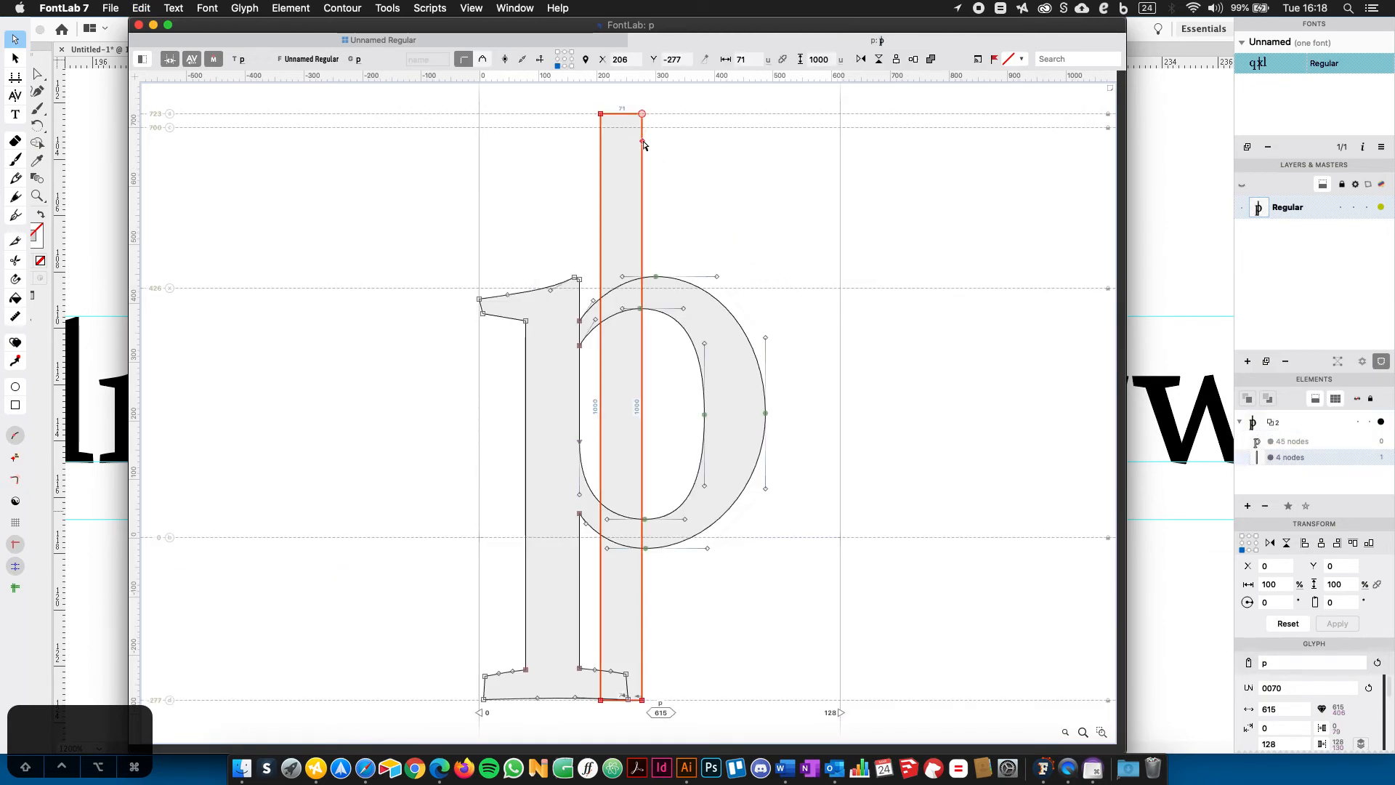
pyautogui.press('BackSpace')
# Move the two nodes where the p's upper bowl meets the stem 1 unit left and 1 unit down, so they overlap the stem.
pyautogui.press('space')
pyautogui.press('super+space')
pyautogui.moveTo(559, 287); pyautogui.dragTo(641, 404)
pyautogui.click(500, 397)
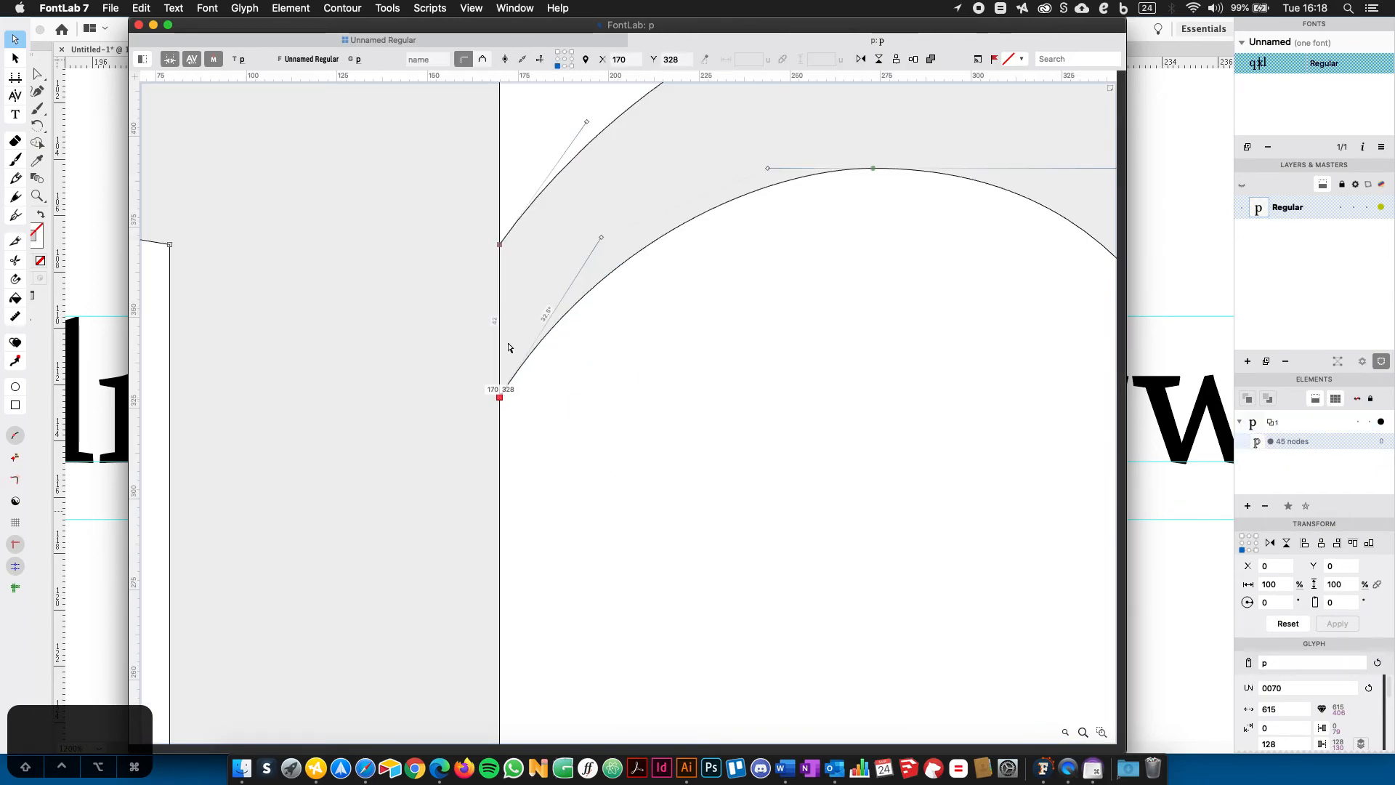
pyautogui.keyDown('shift'); pyautogui.click(499, 244); pyautogui.keyUp('shift')
pyautogui.press('Left')
pyautogui.press('Down')
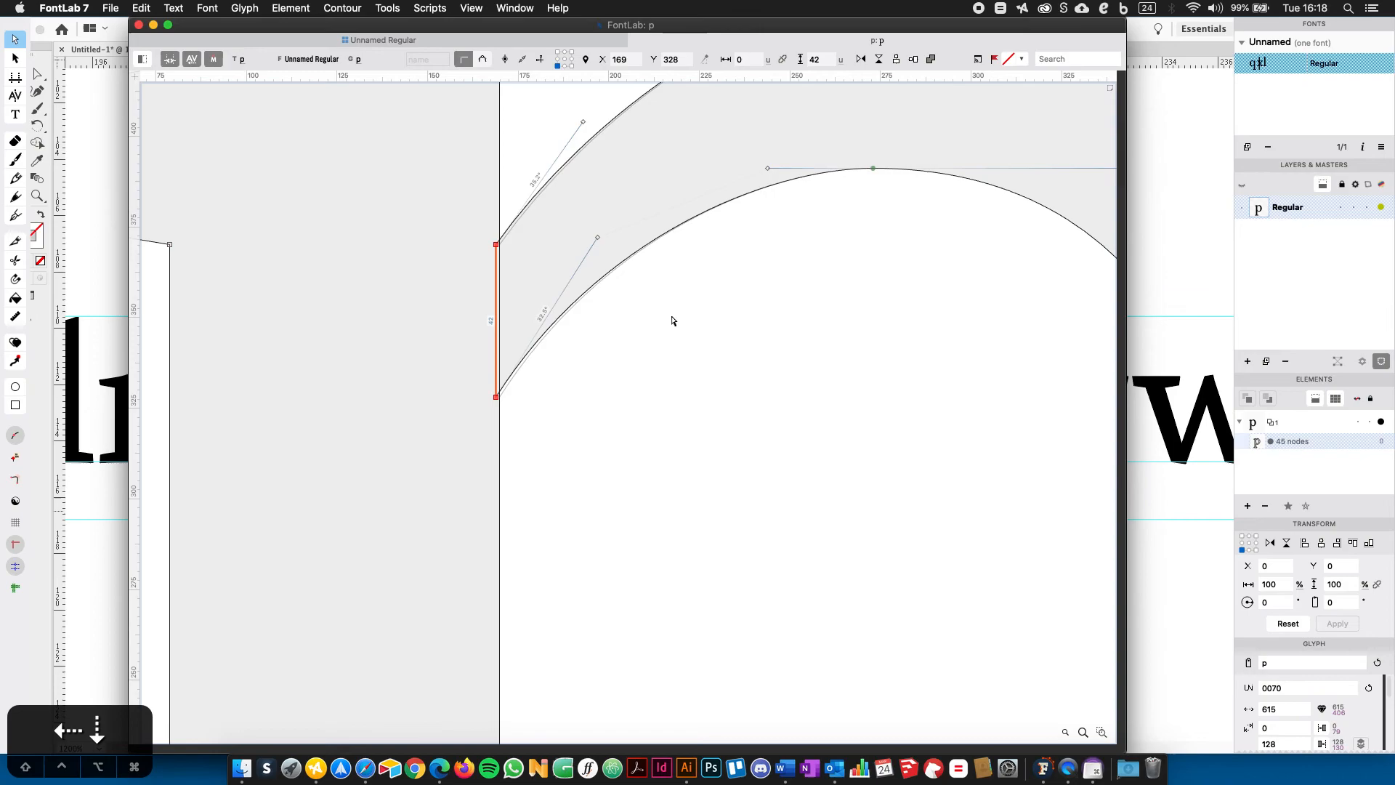
pyautogui.click(661, 337)
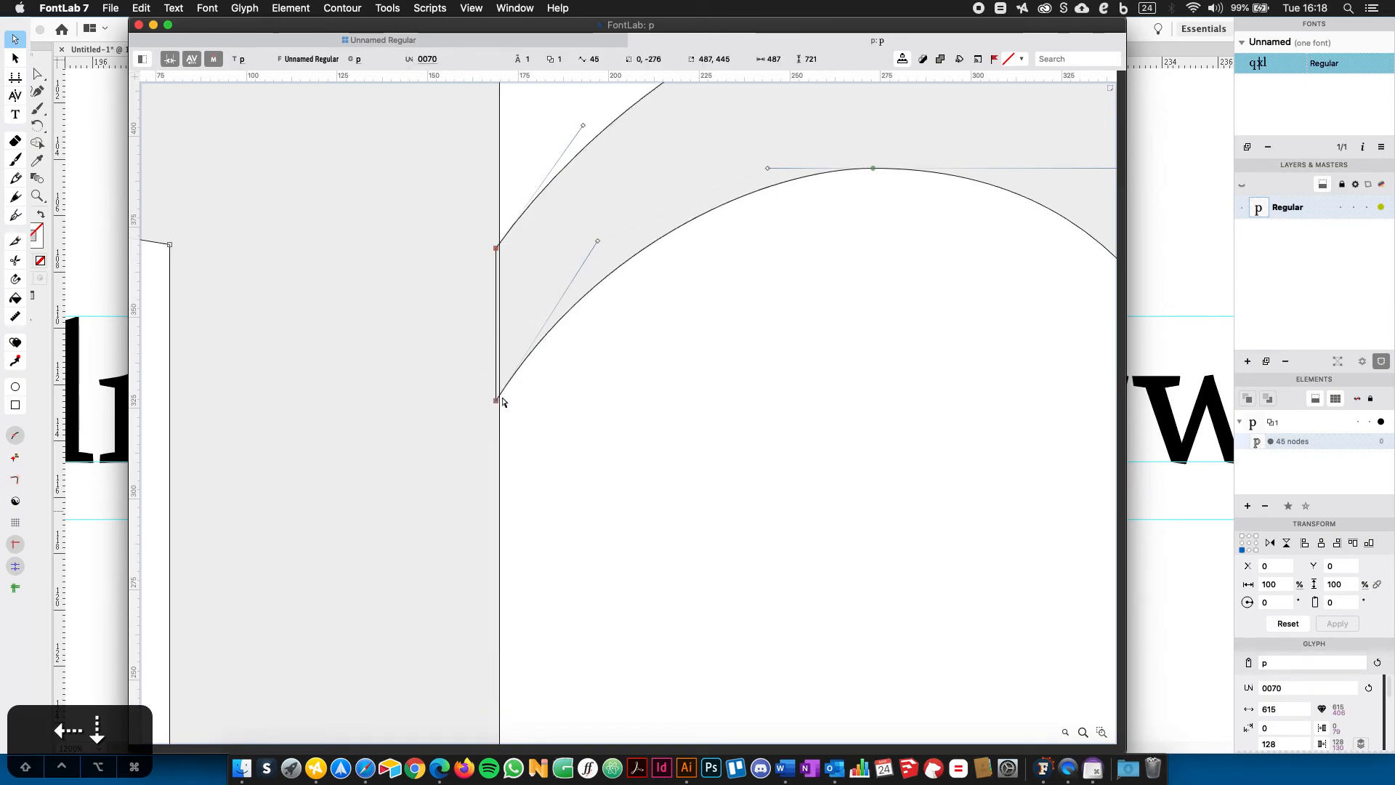
# Apply Remove Overlap to the p outline to separate the stem and bowl contour from the counter.
pyautogui.press('super+minus')
pyautogui.press('super+minus')
pyautogui.press('super+minus')
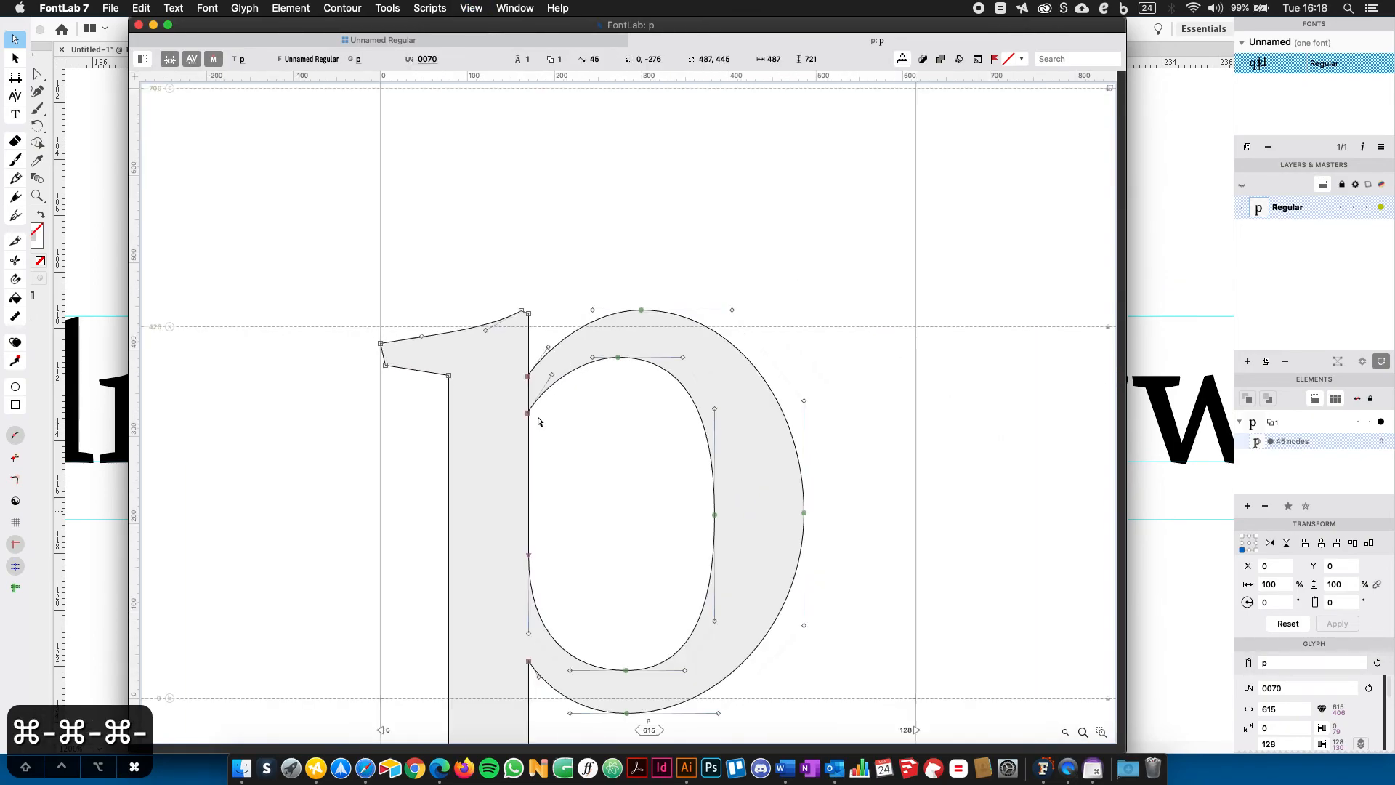
pyautogui.click(387, 8)
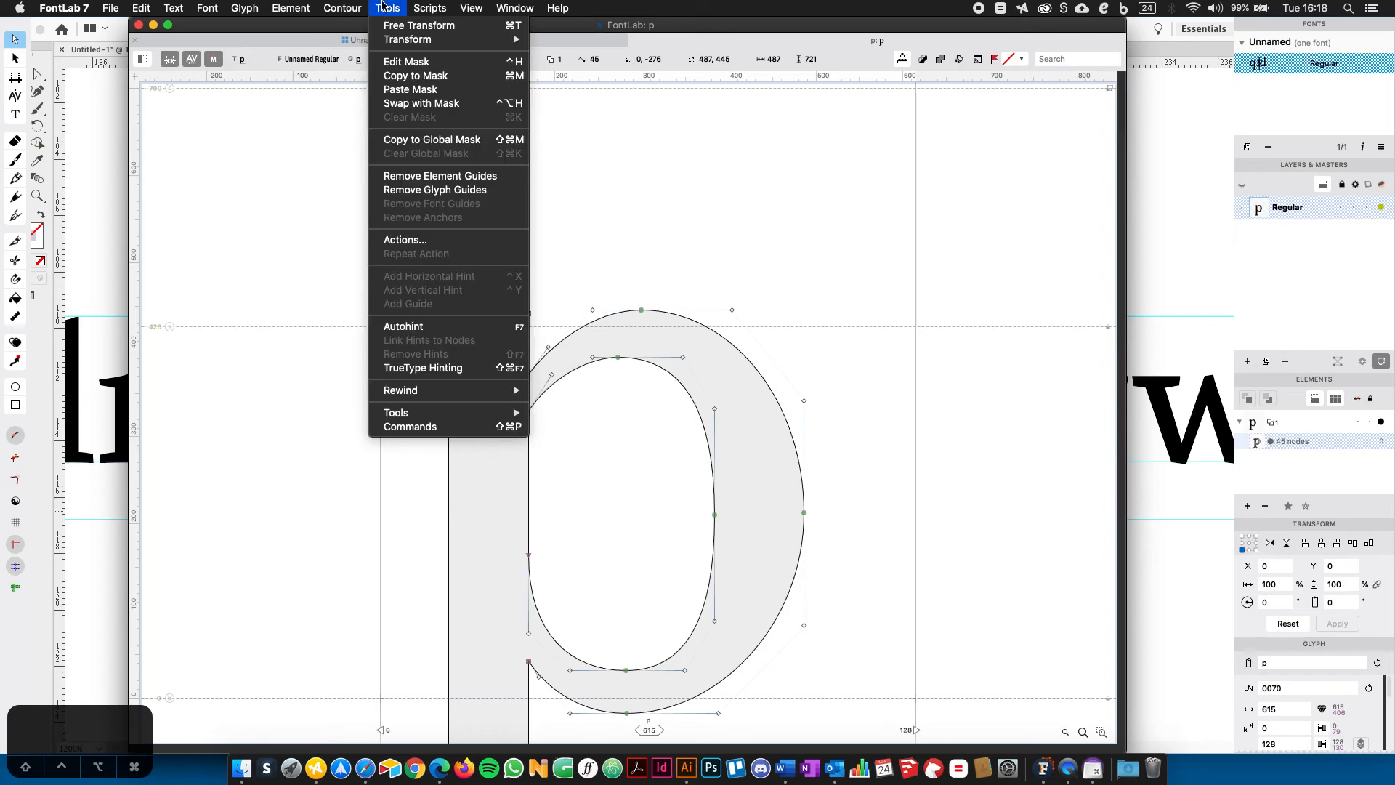
pyautogui.moveTo(349, 8)
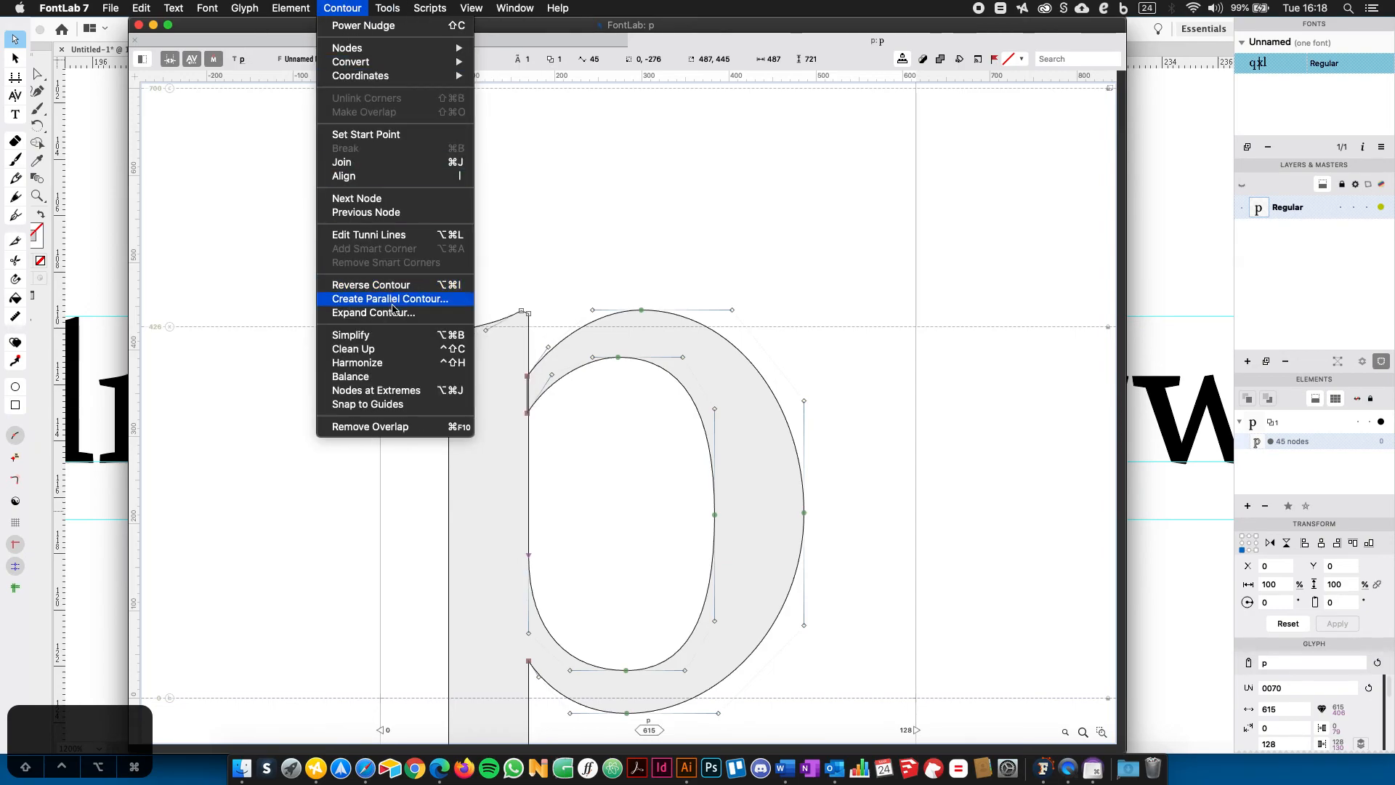
pyautogui.click(375, 430)
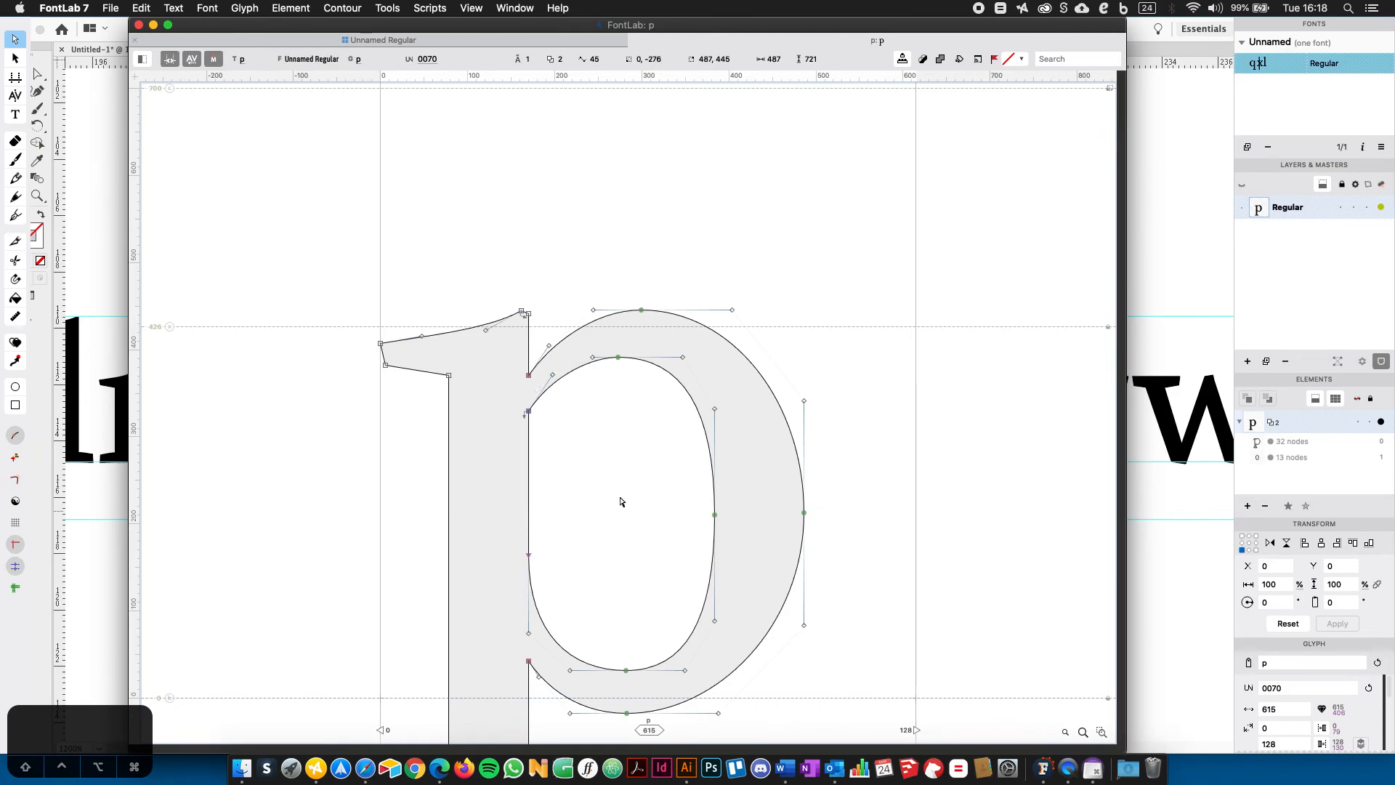
# Open the font info names and set the family name to Tipografar.
pyautogui.press('super+minus')
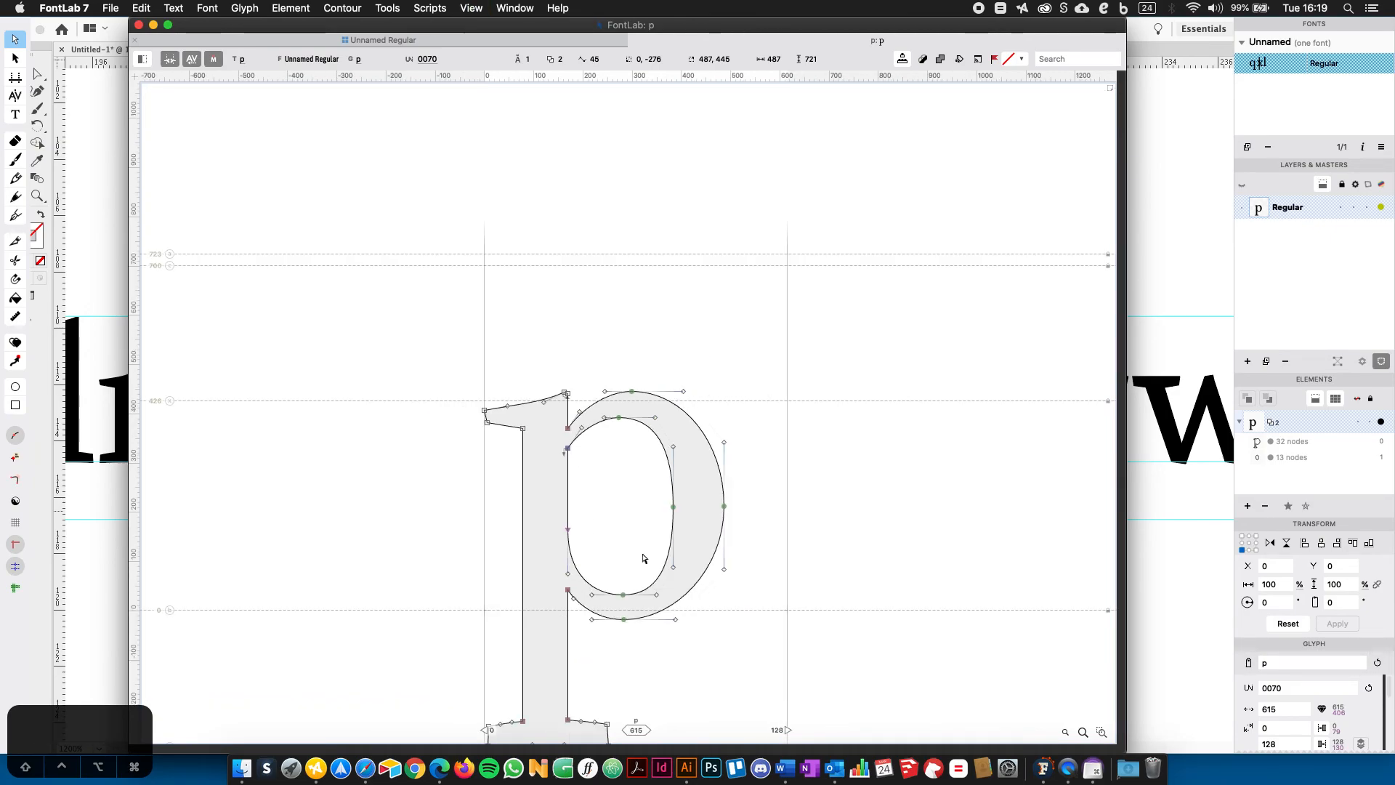
pyautogui.moveTo(660, 571); pyautogui.dragTo(677, 467)
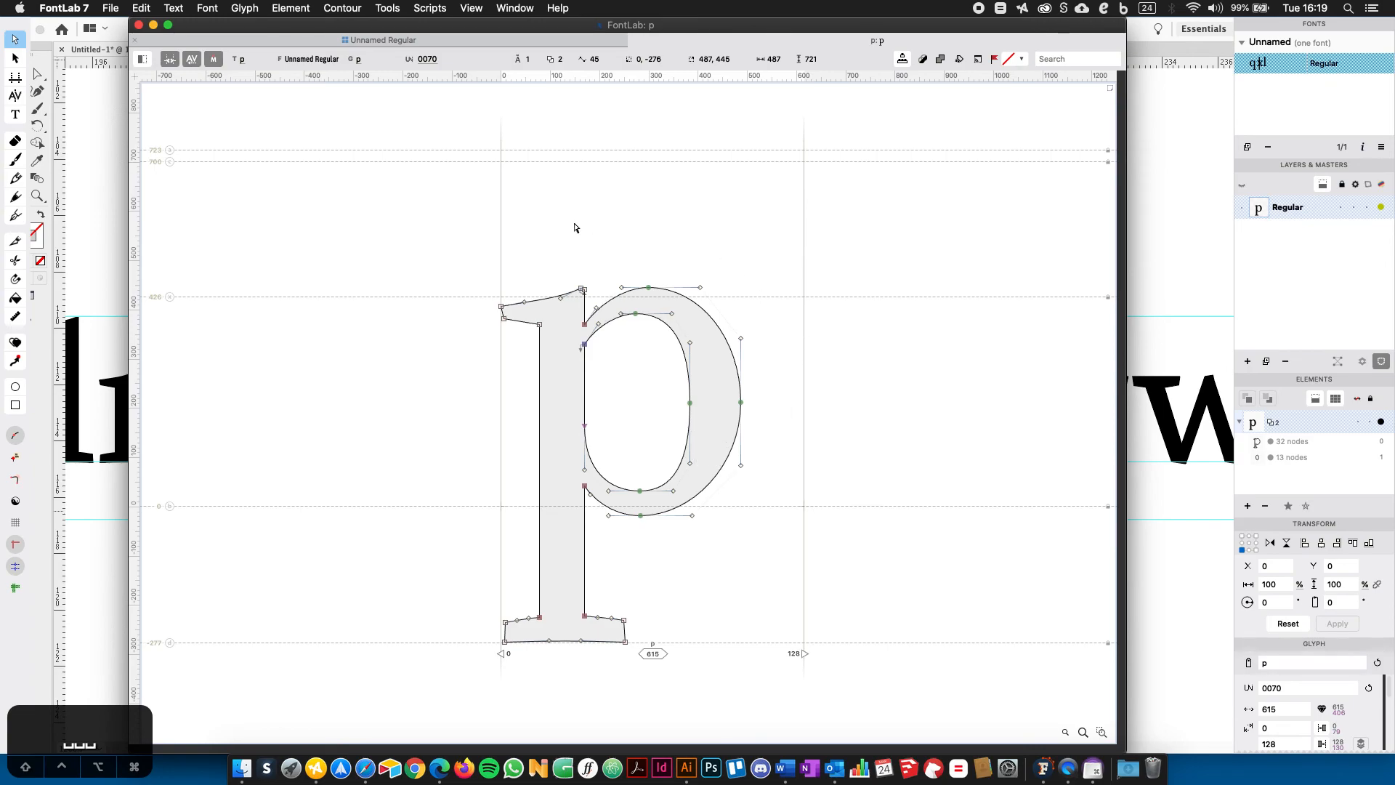
pyautogui.click(114, 10)
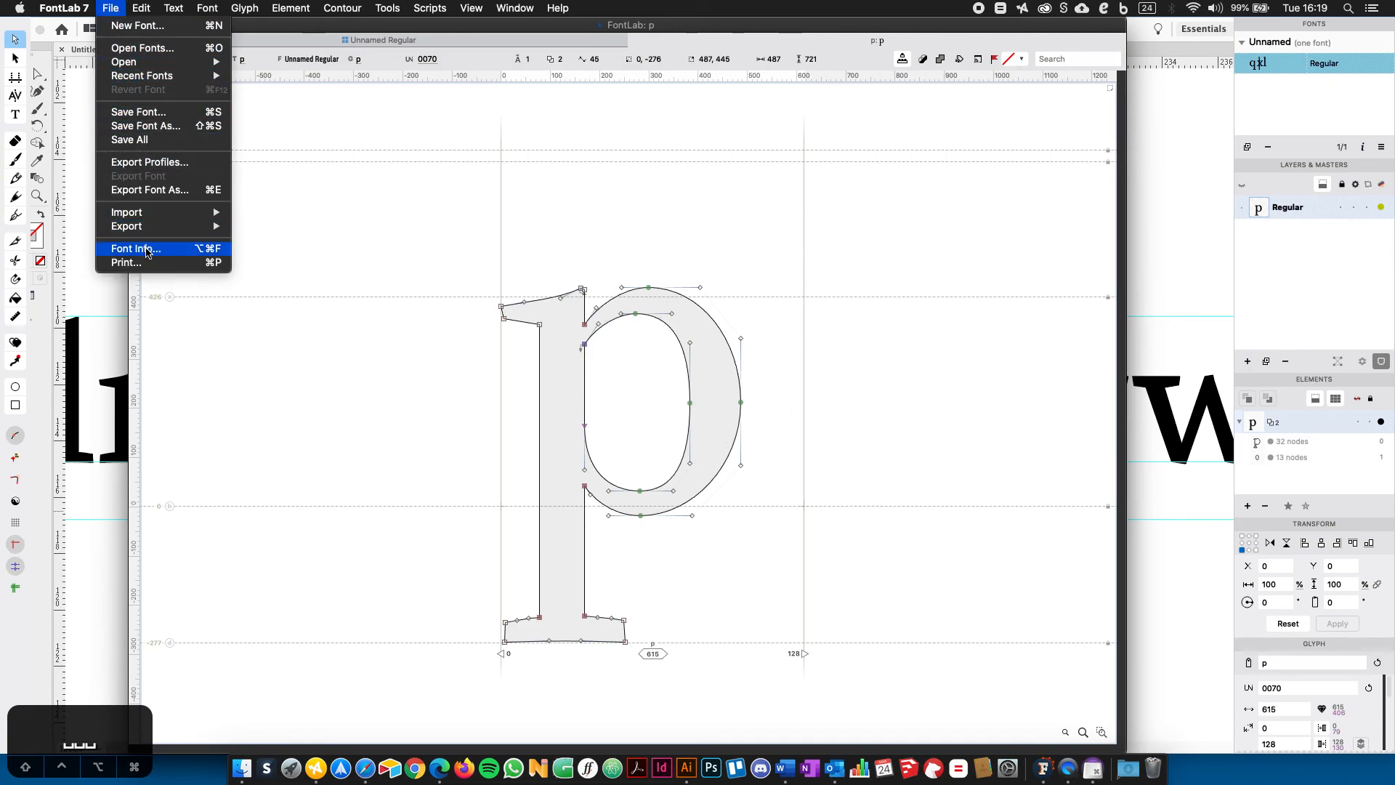
pyautogui.click(147, 250)
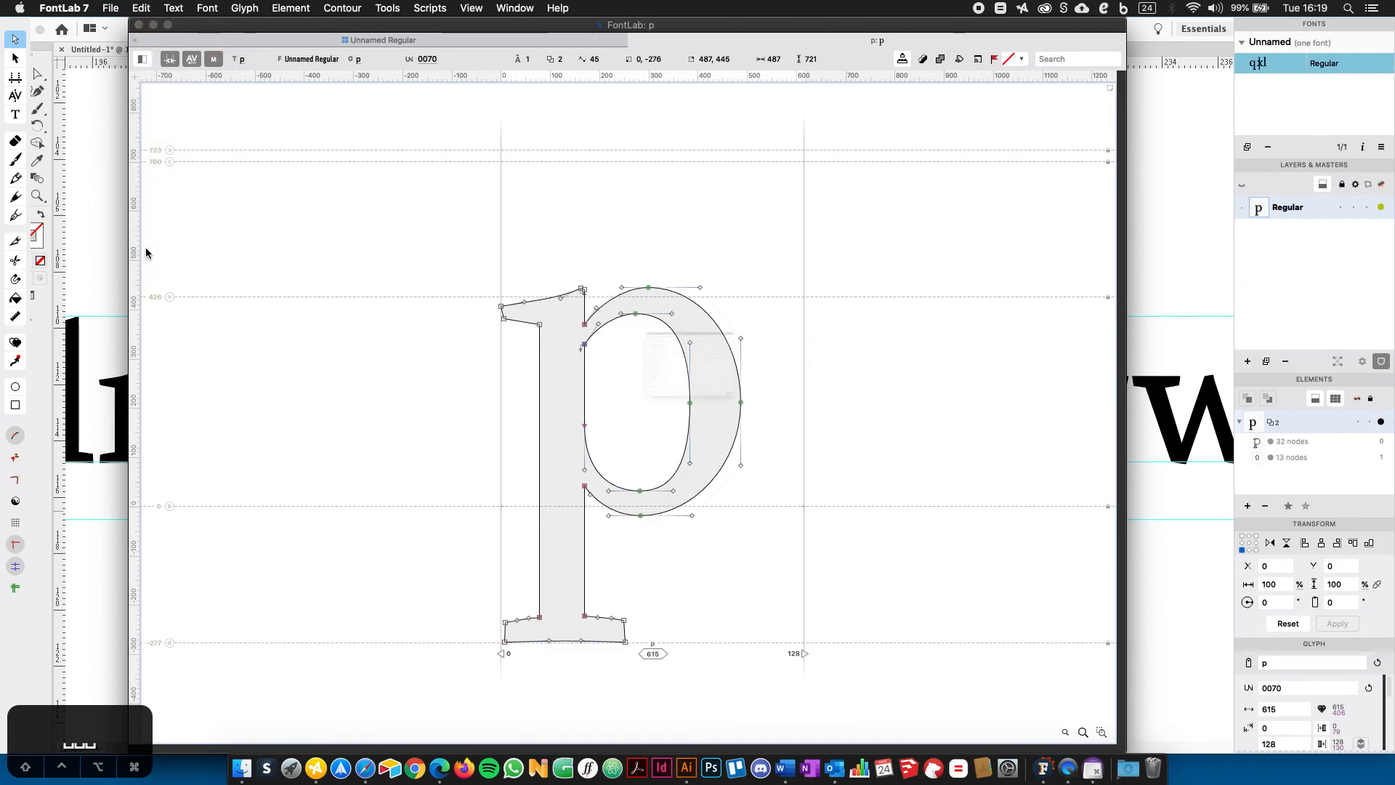
pyautogui.click(107, 9)
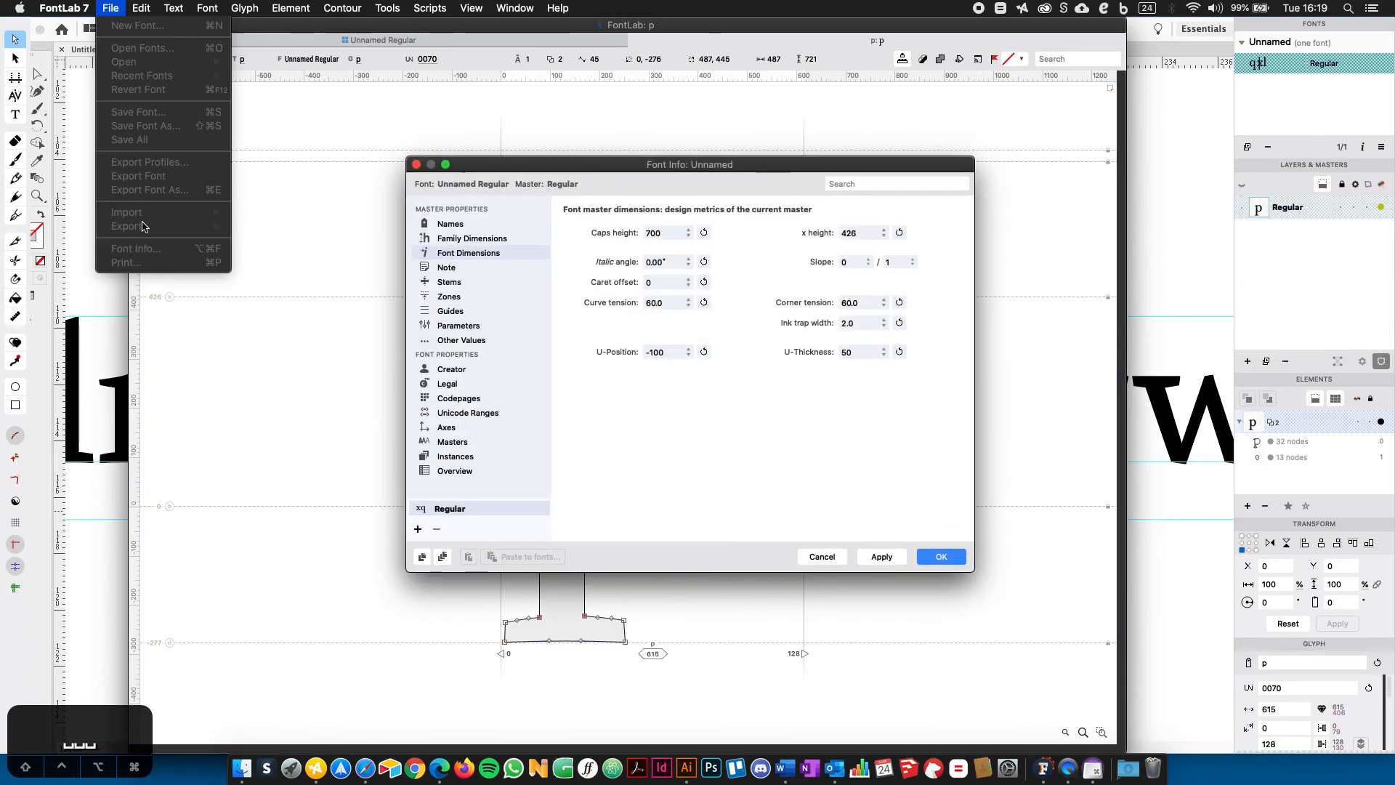
pyautogui.click(605, 369)
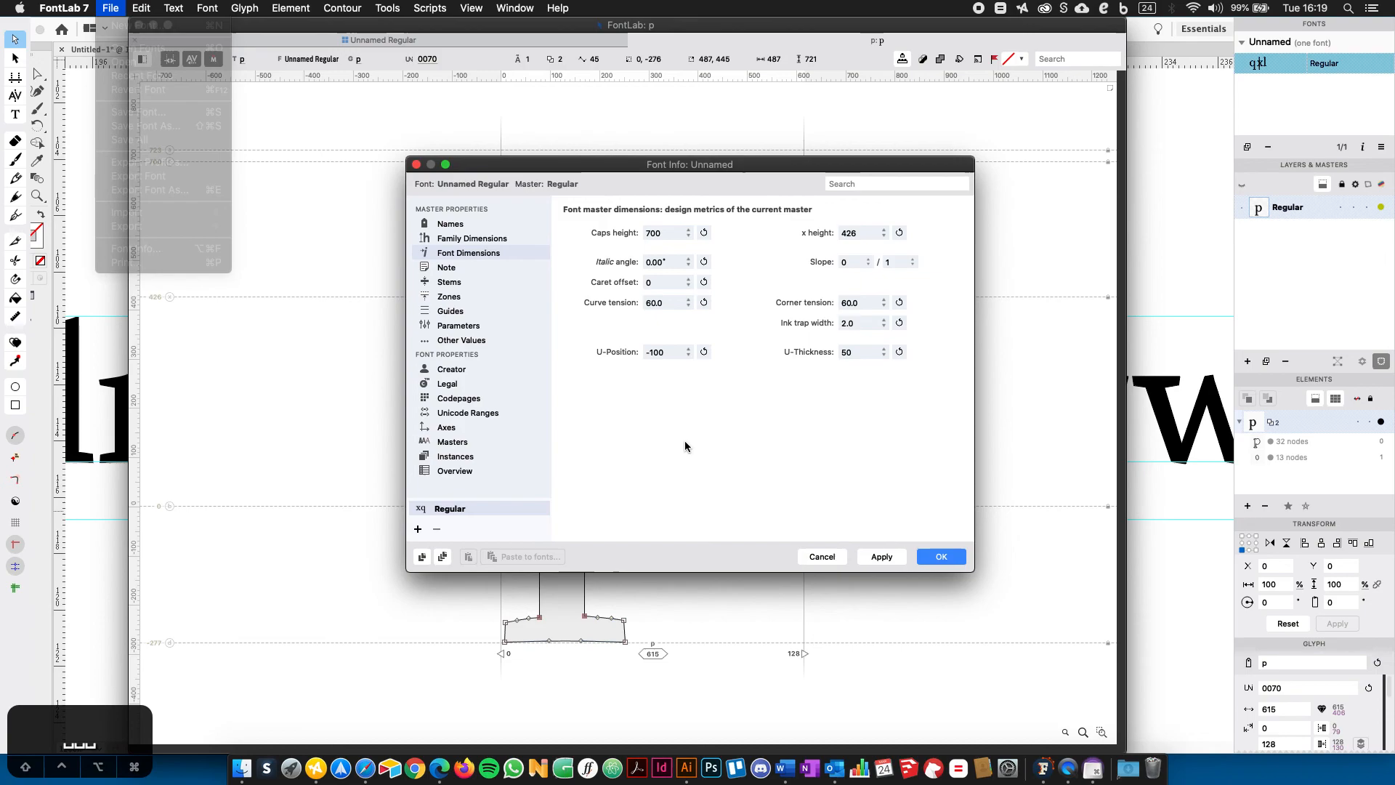
pyautogui.click(450, 224)
pyautogui.doubleClick(677, 234)
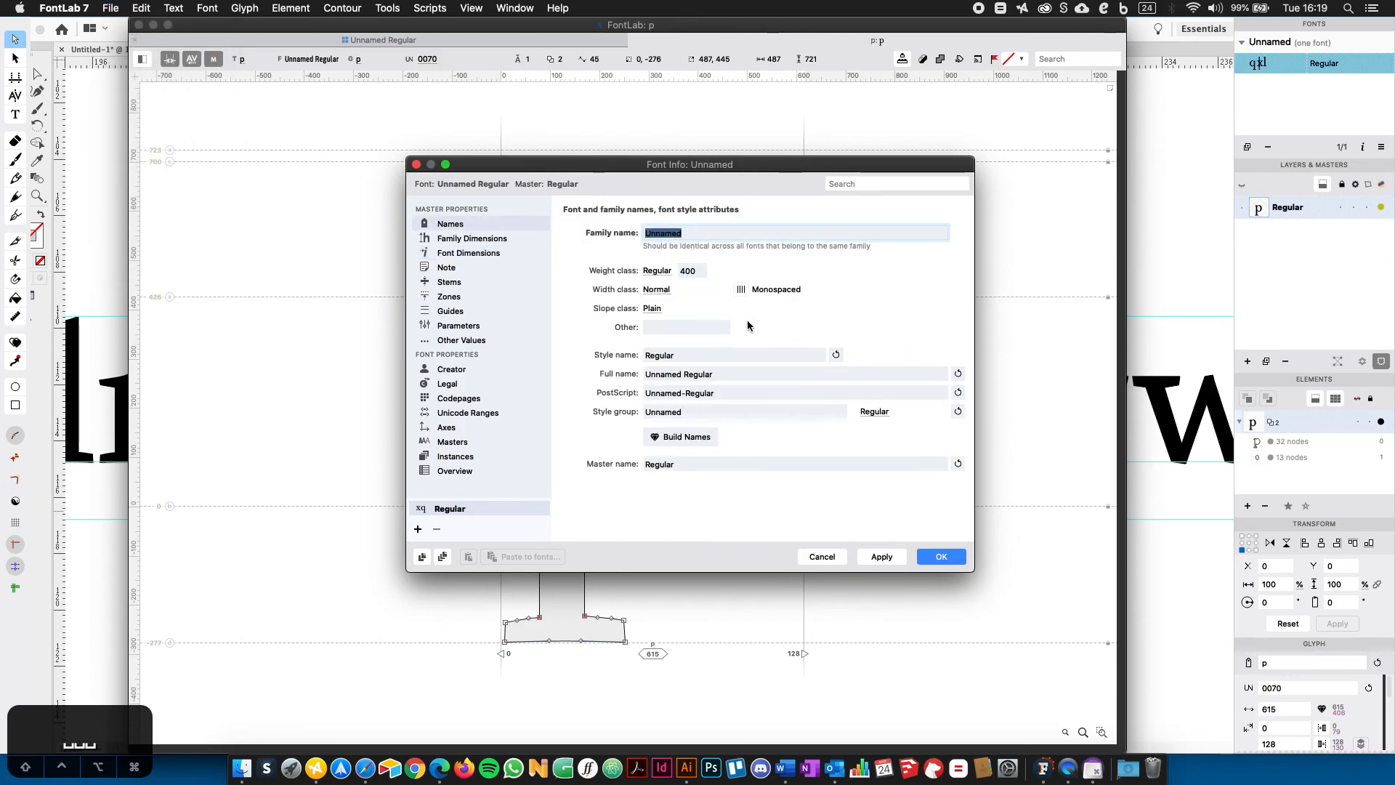
pyautogui.write('Tipografar')
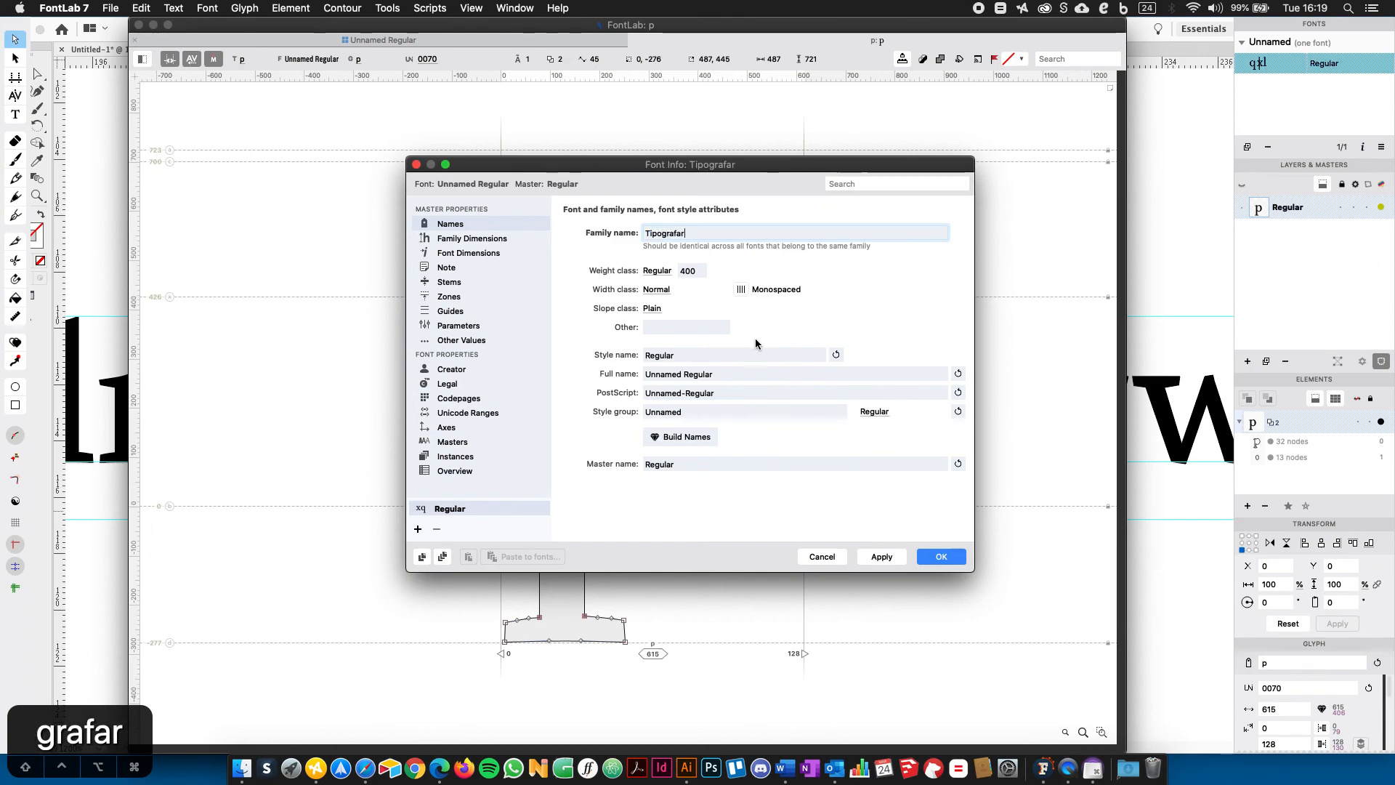
# Regenerate the full name, PostScript name and style group automatically from the new family name.
pyautogui.click(739, 369)
pyautogui.click(958, 373)
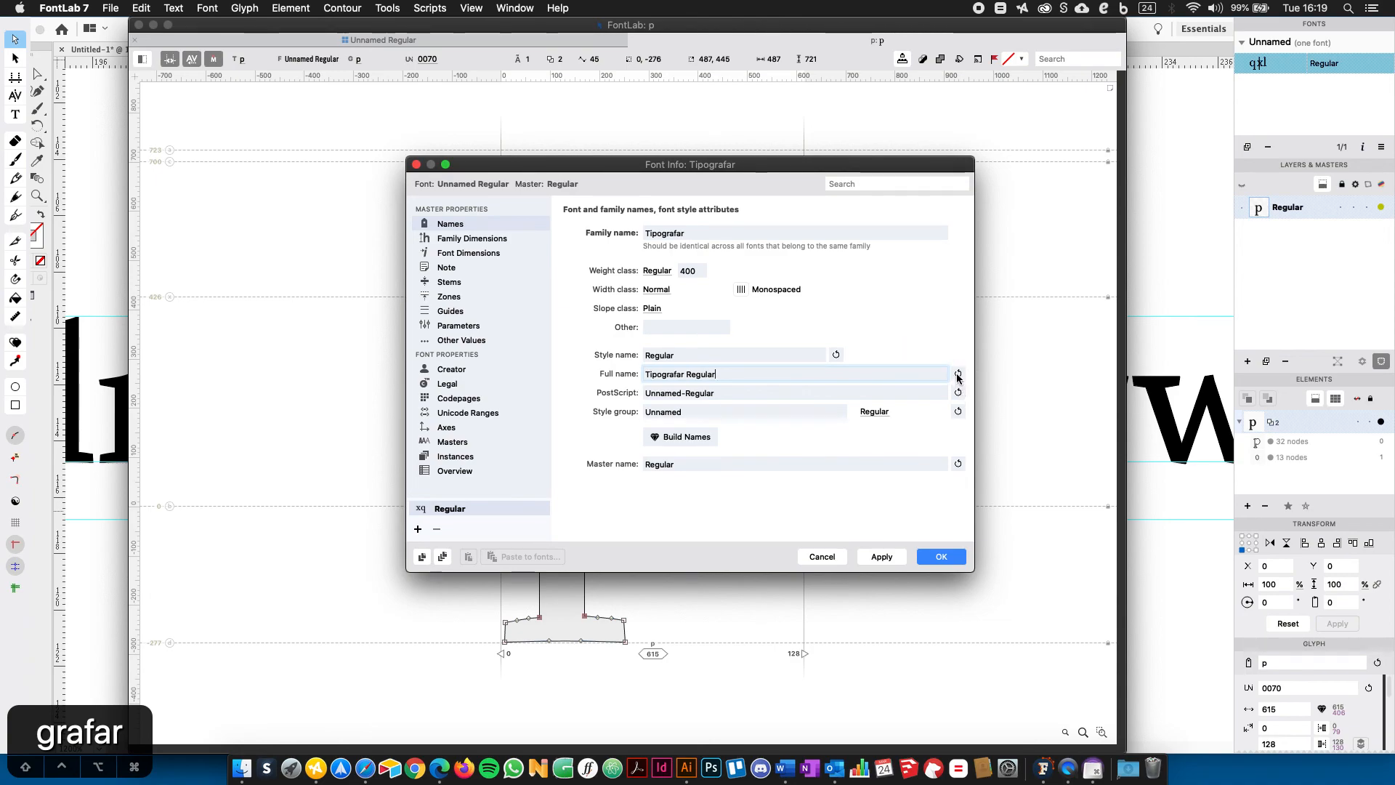
pyautogui.press('alt+super+8')
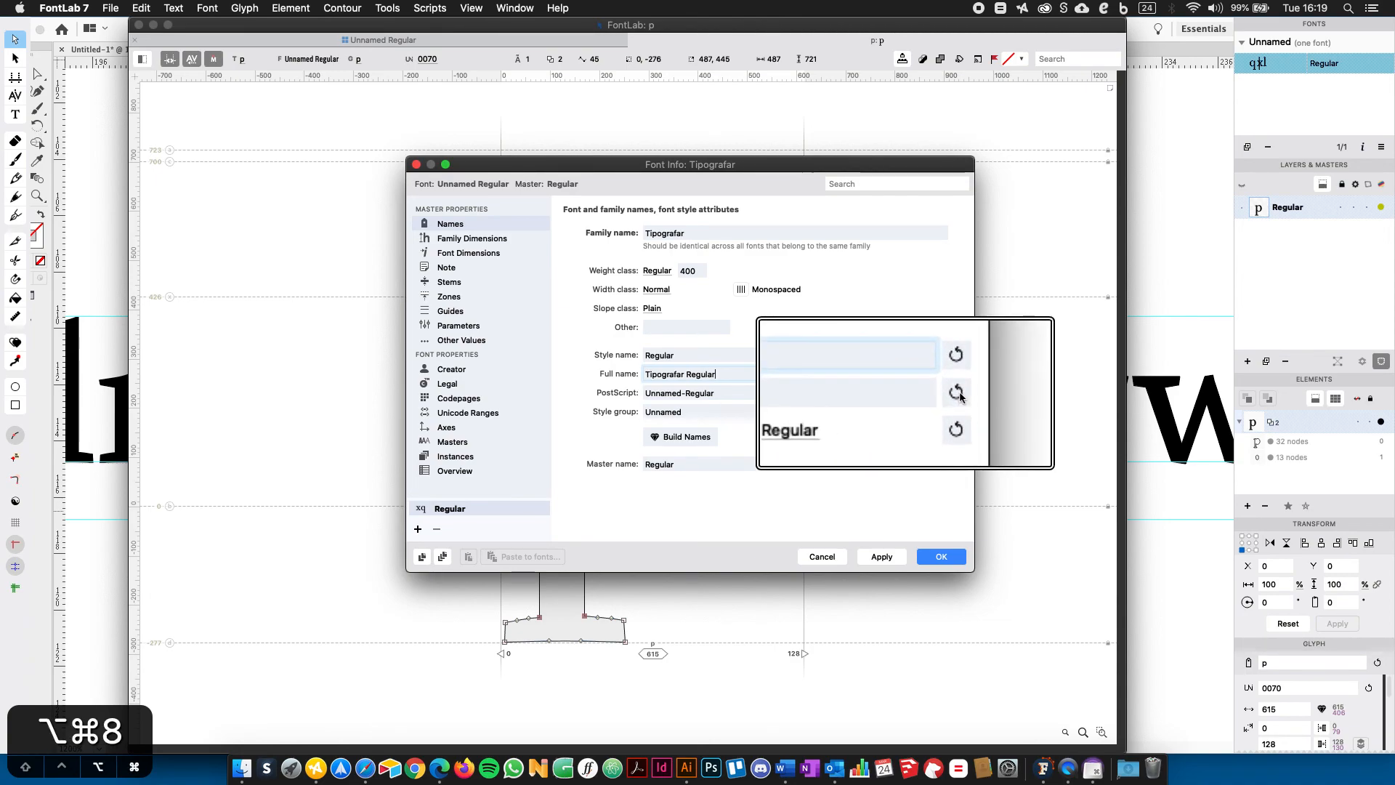
pyautogui.click(957, 393)
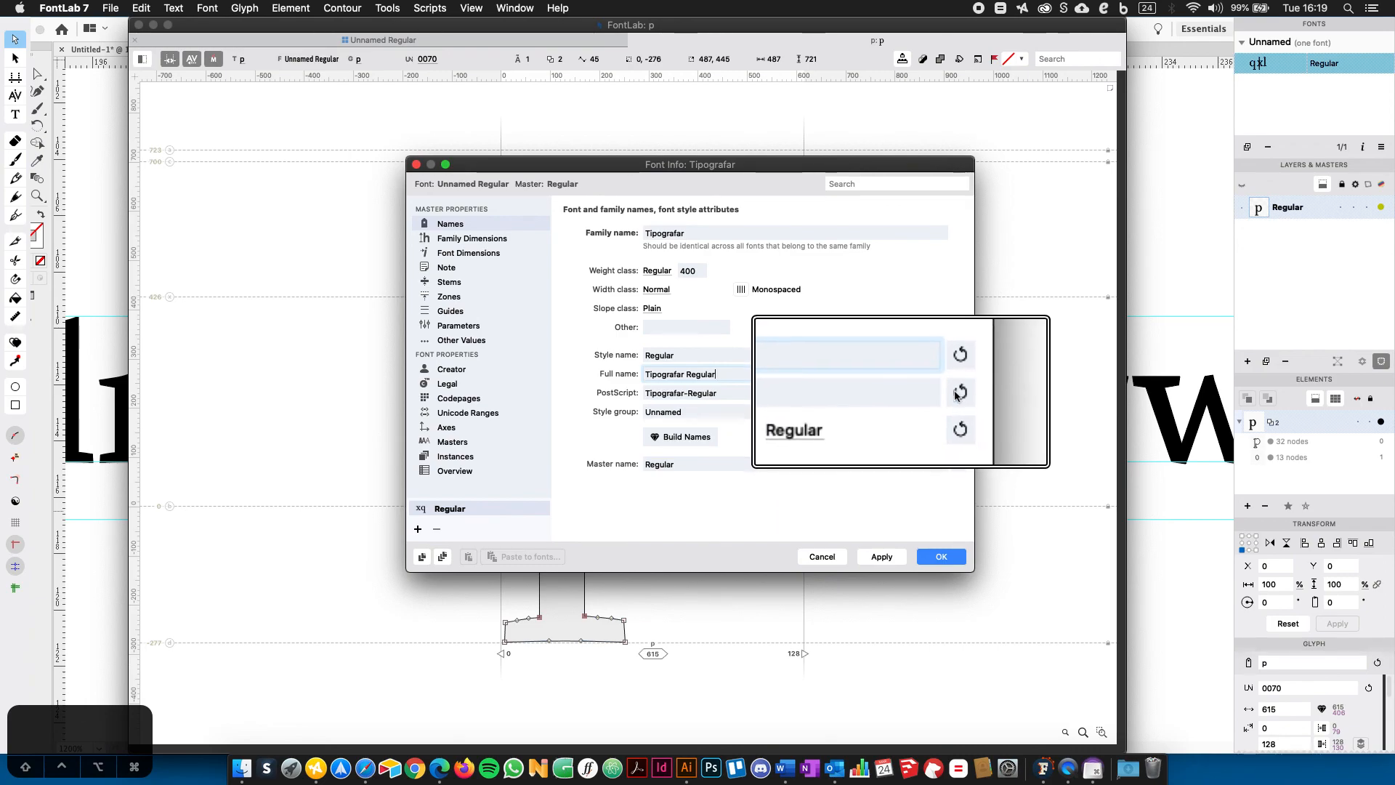
pyautogui.click(958, 412)
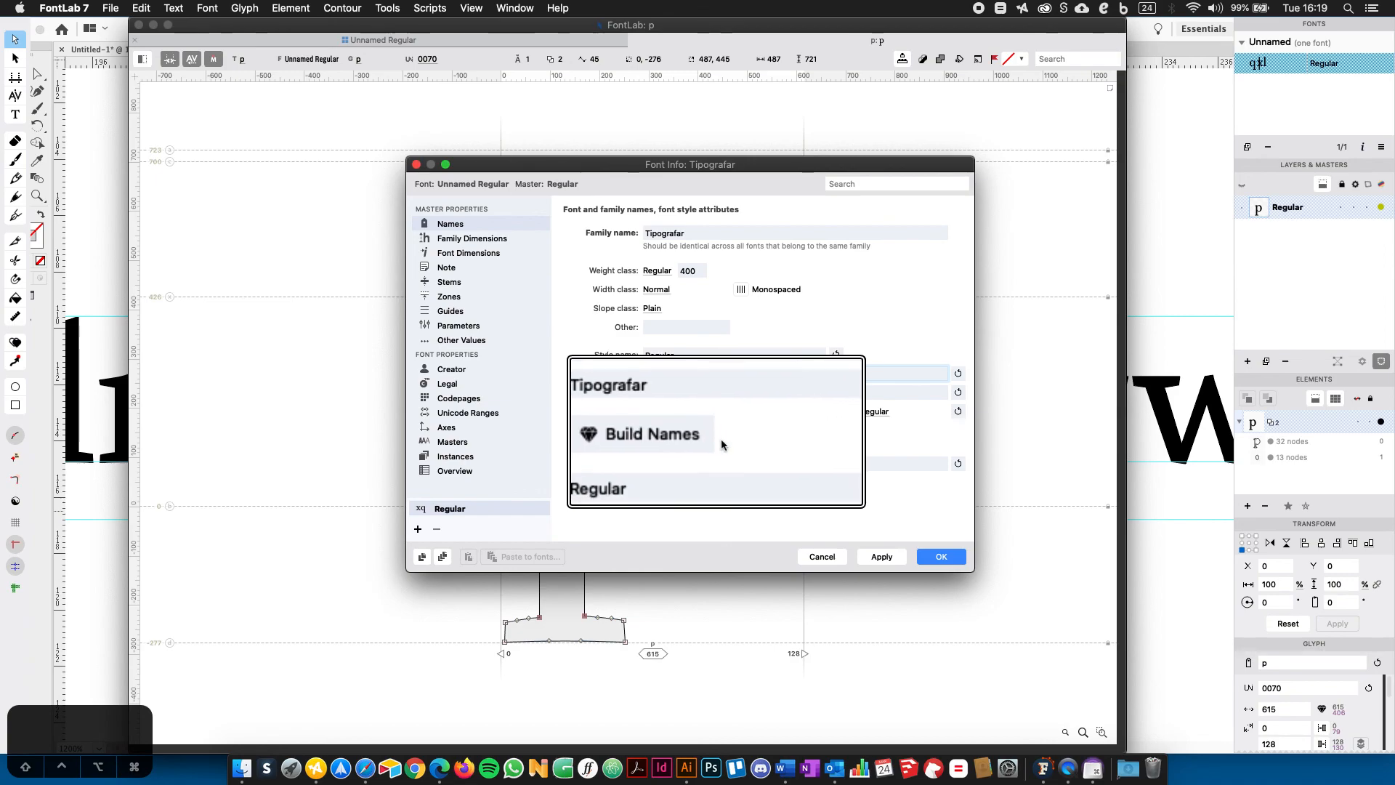
pyautogui.press('alt+super+8')
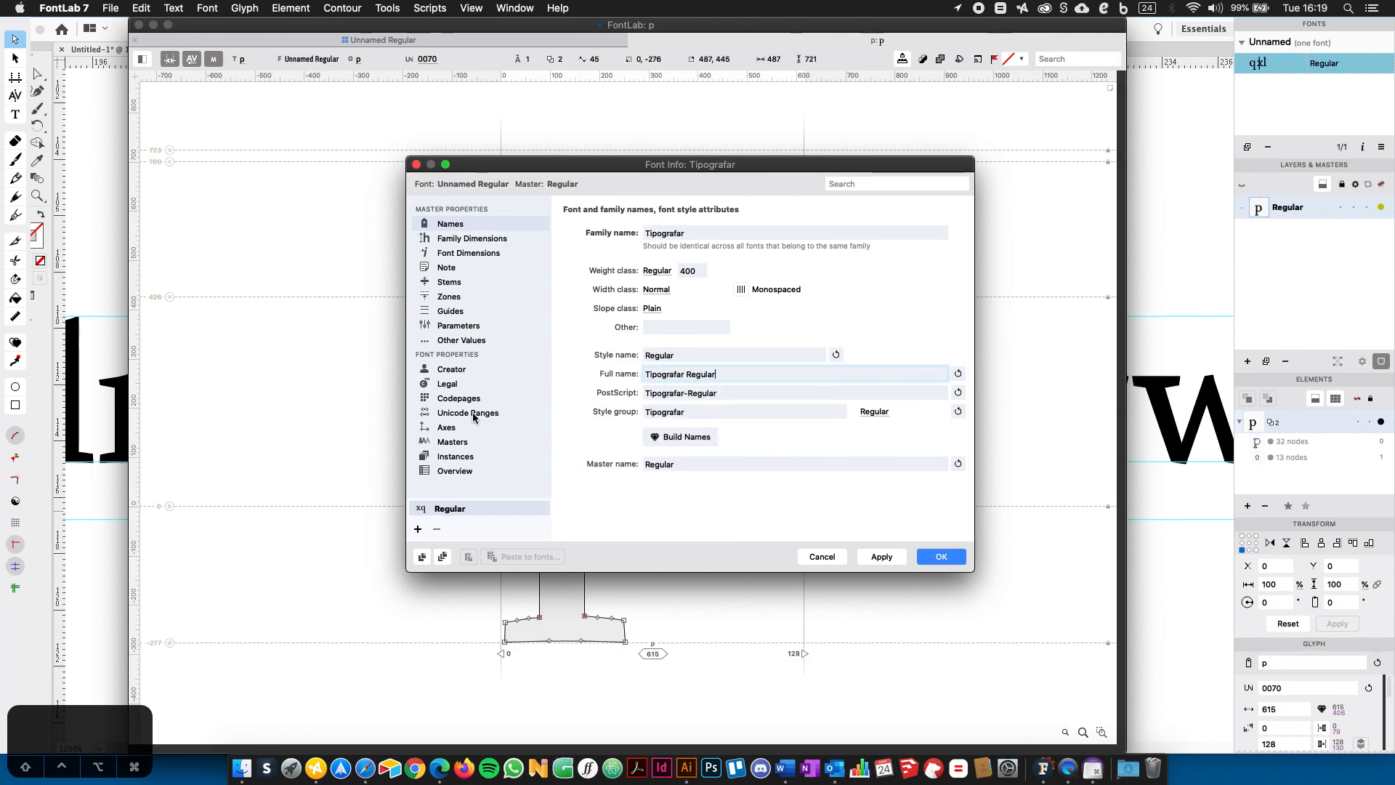
# Enter the designer's full name in the font's creator information and apply the font info changes.
pyautogui.click(461, 372)
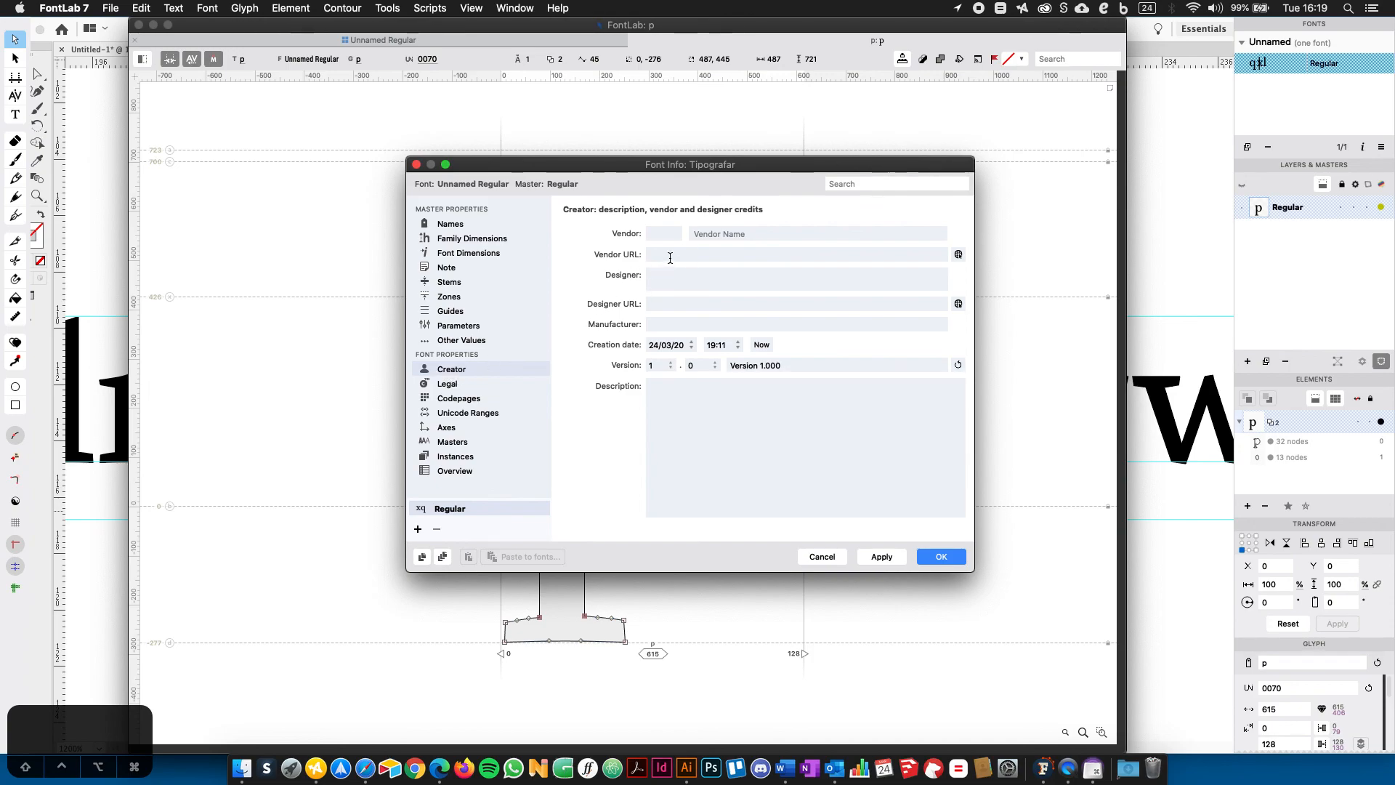
pyautogui.click(677, 288)
pyautogui.write('Nikolas Lorencini')
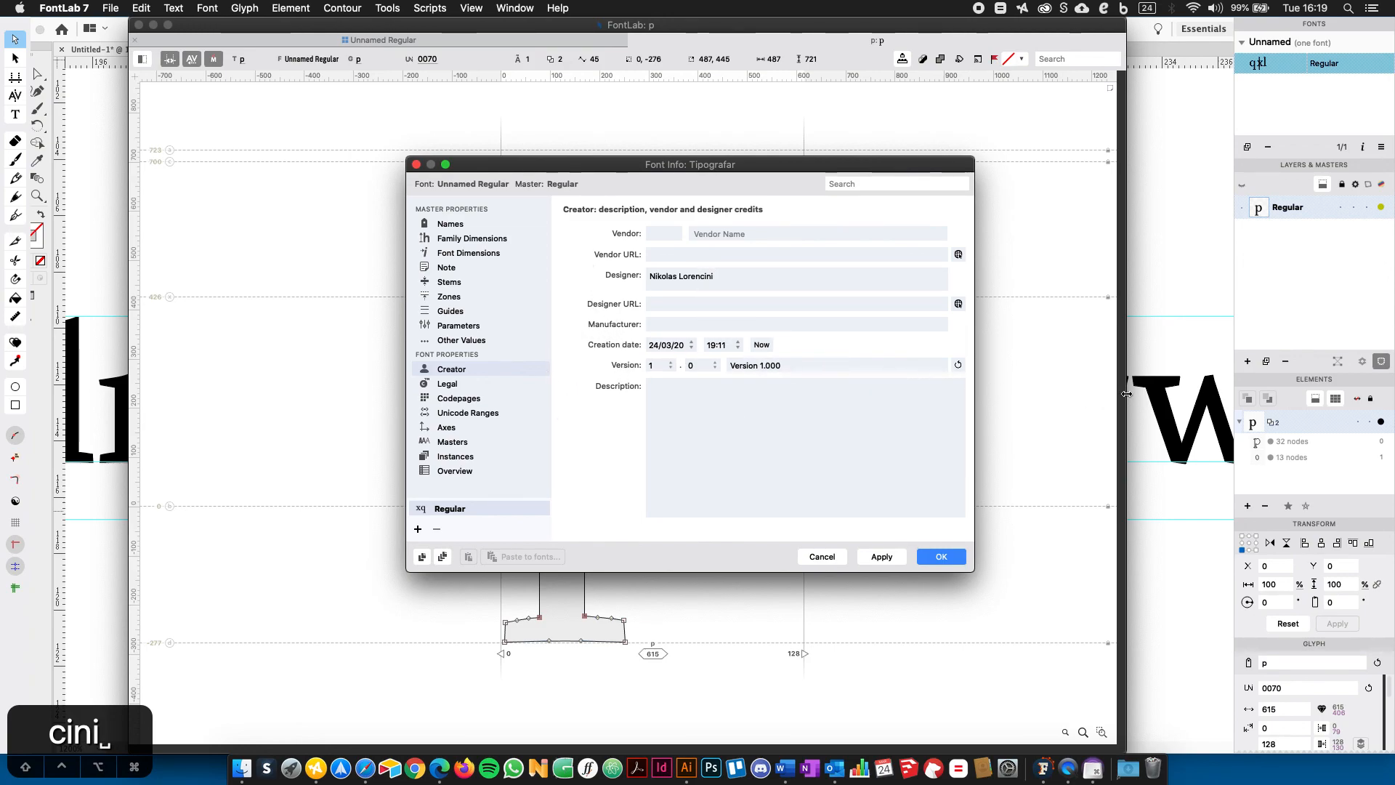
pyautogui.click(943, 557)
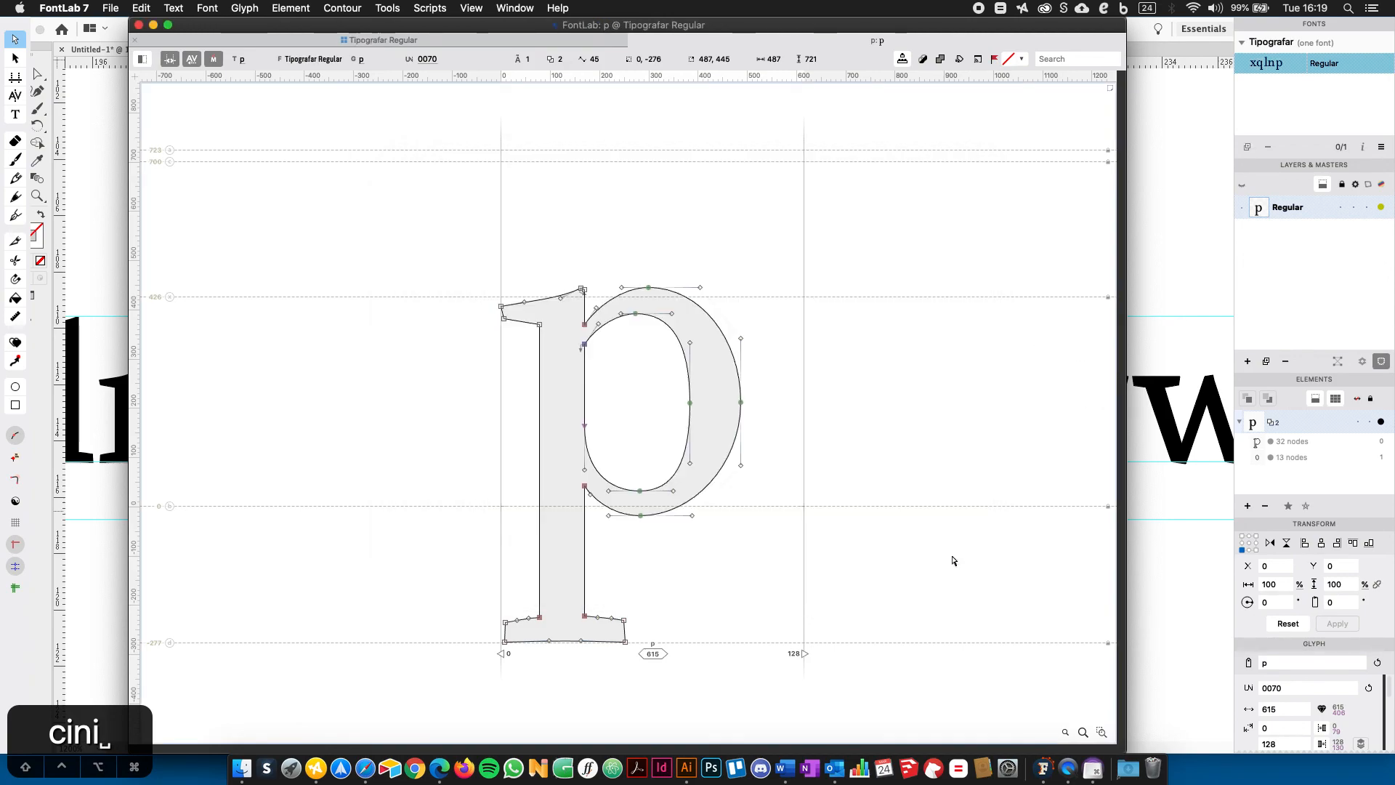